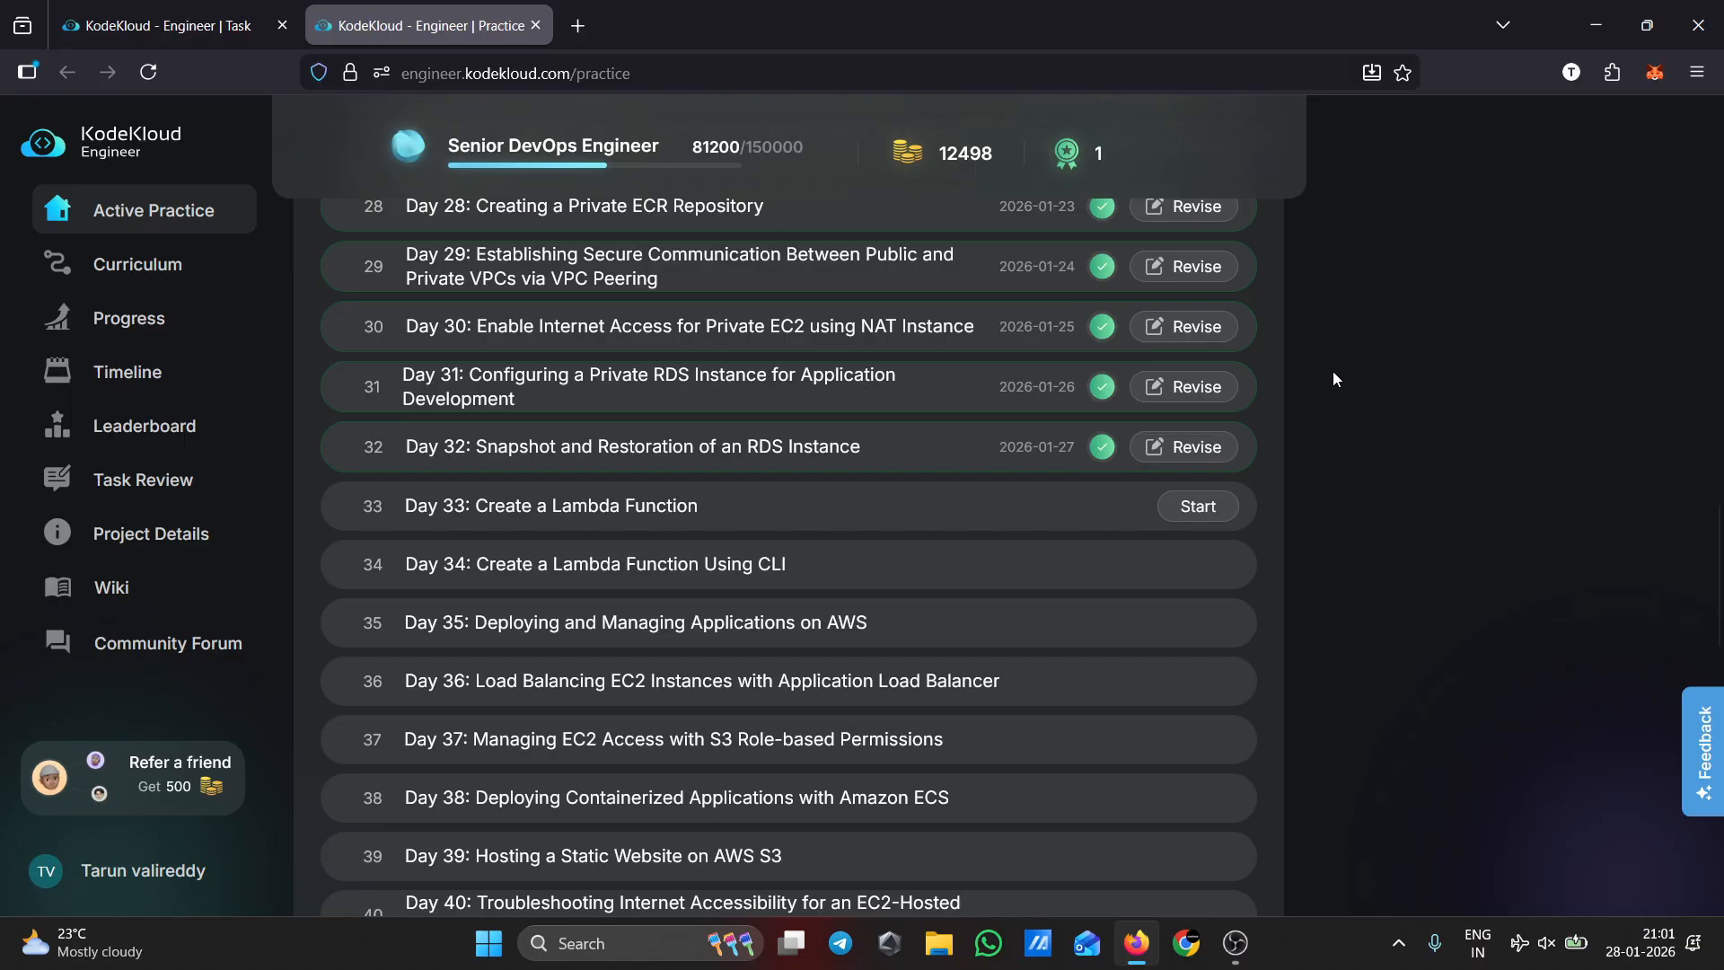
# Review the lab task's requirements for the Lambda function's name, runtime, body text, status code and IAM role.
pyautogui.click(212, 28)
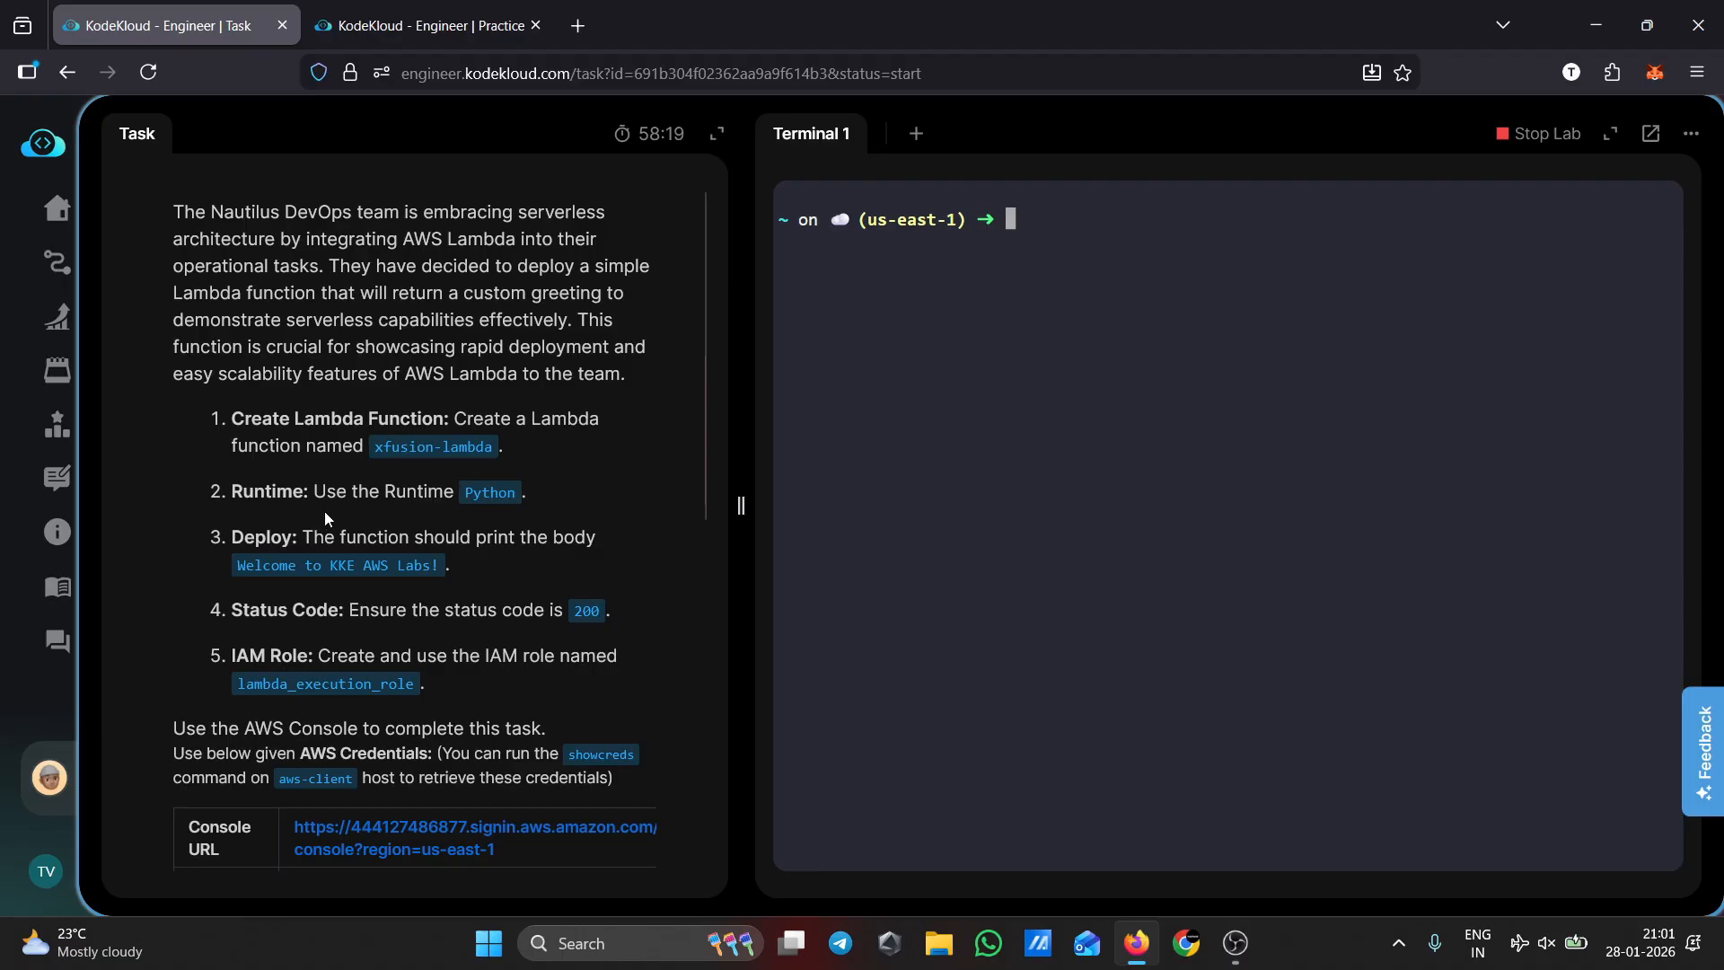
pyautogui.scroll(-2, 525, 513)
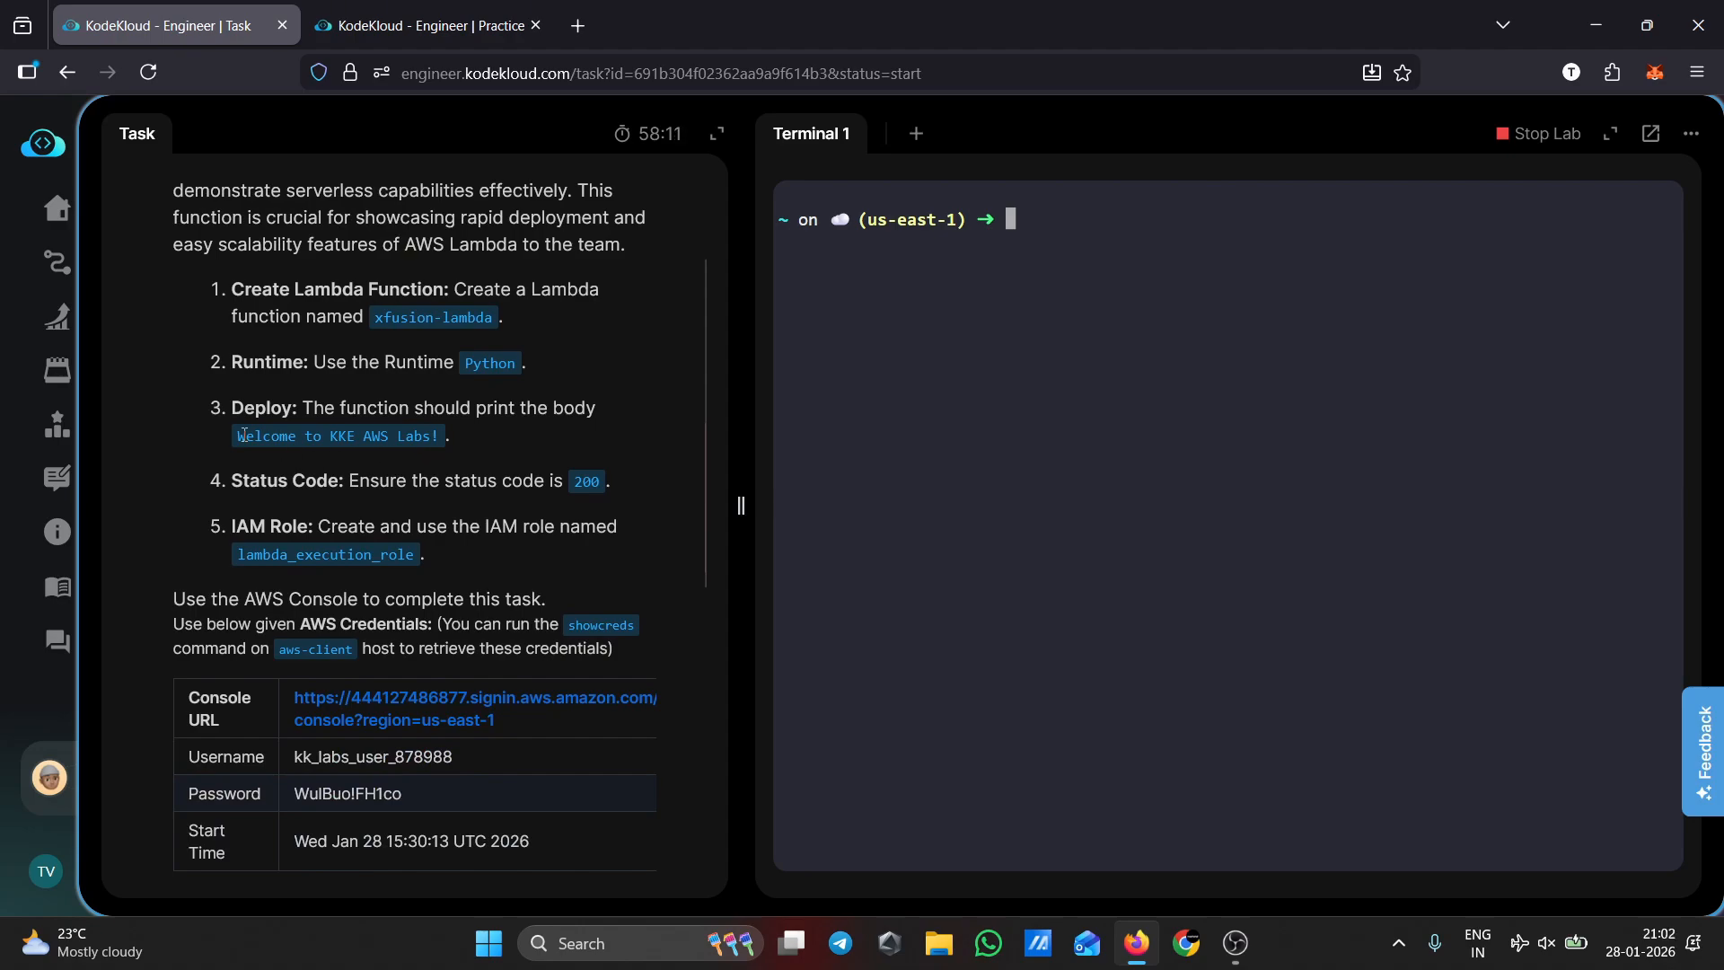
pyautogui.moveTo(243, 434); pyautogui.dragTo(439, 440)
pyautogui.click(509, 445)
pyautogui.scroll(-2, 602, 532)
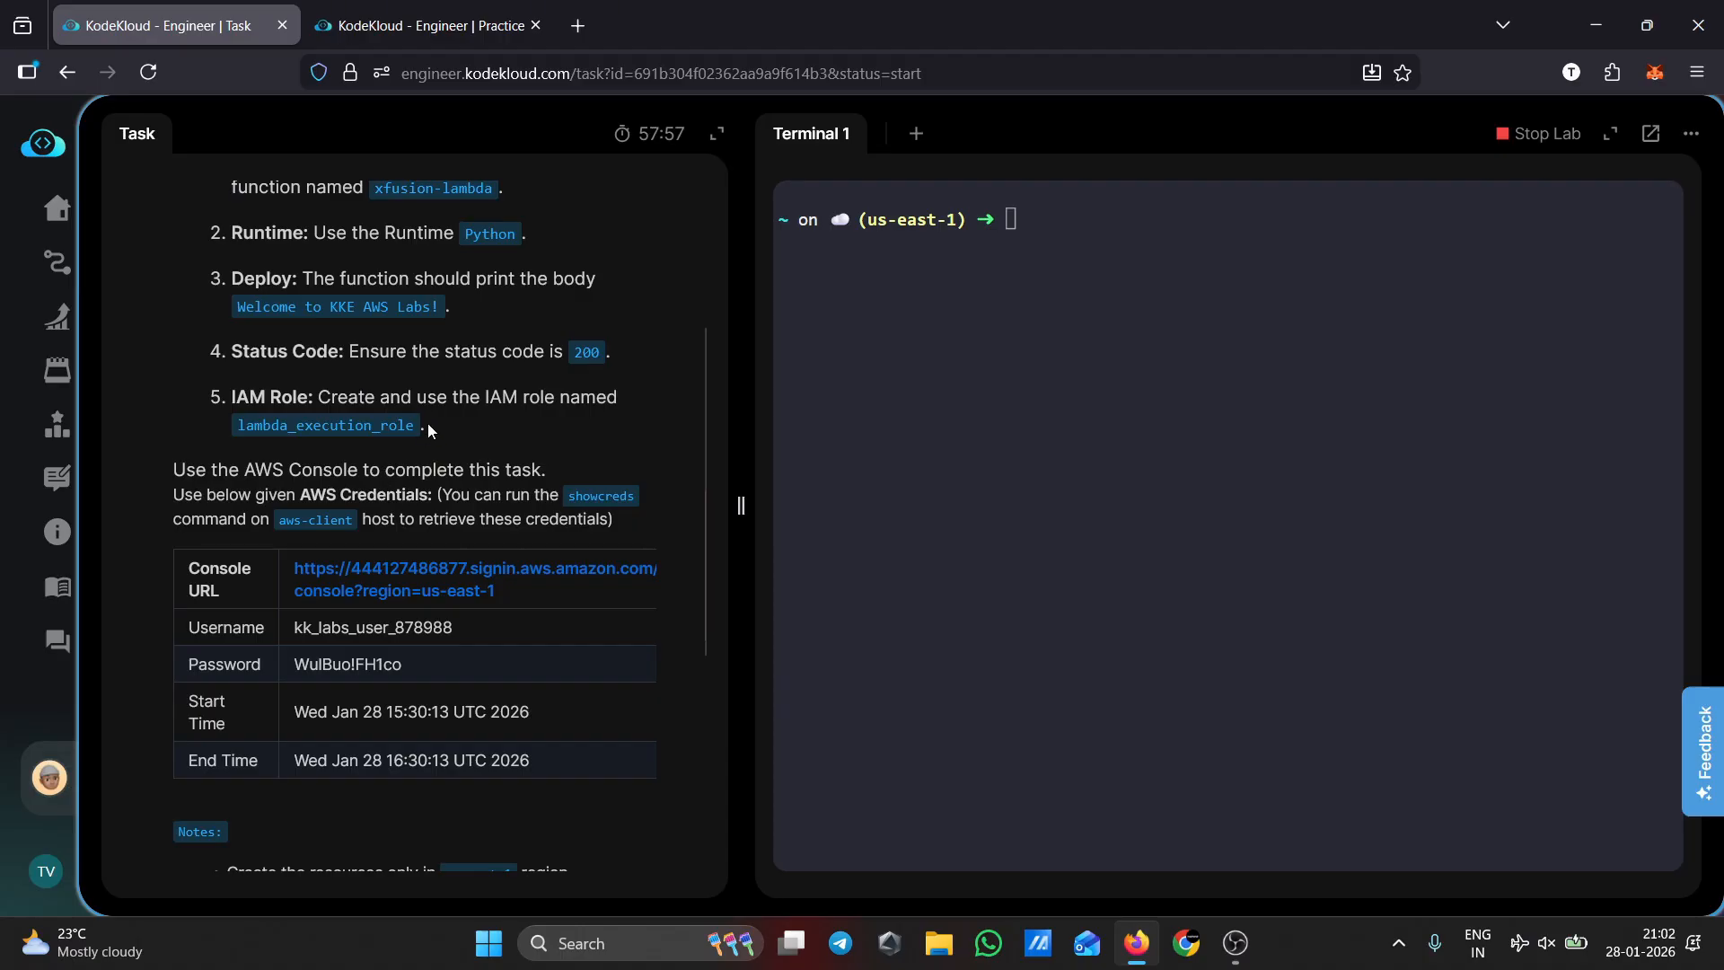
pyautogui.moveTo(415, 431); pyautogui.dragTo(250, 429)
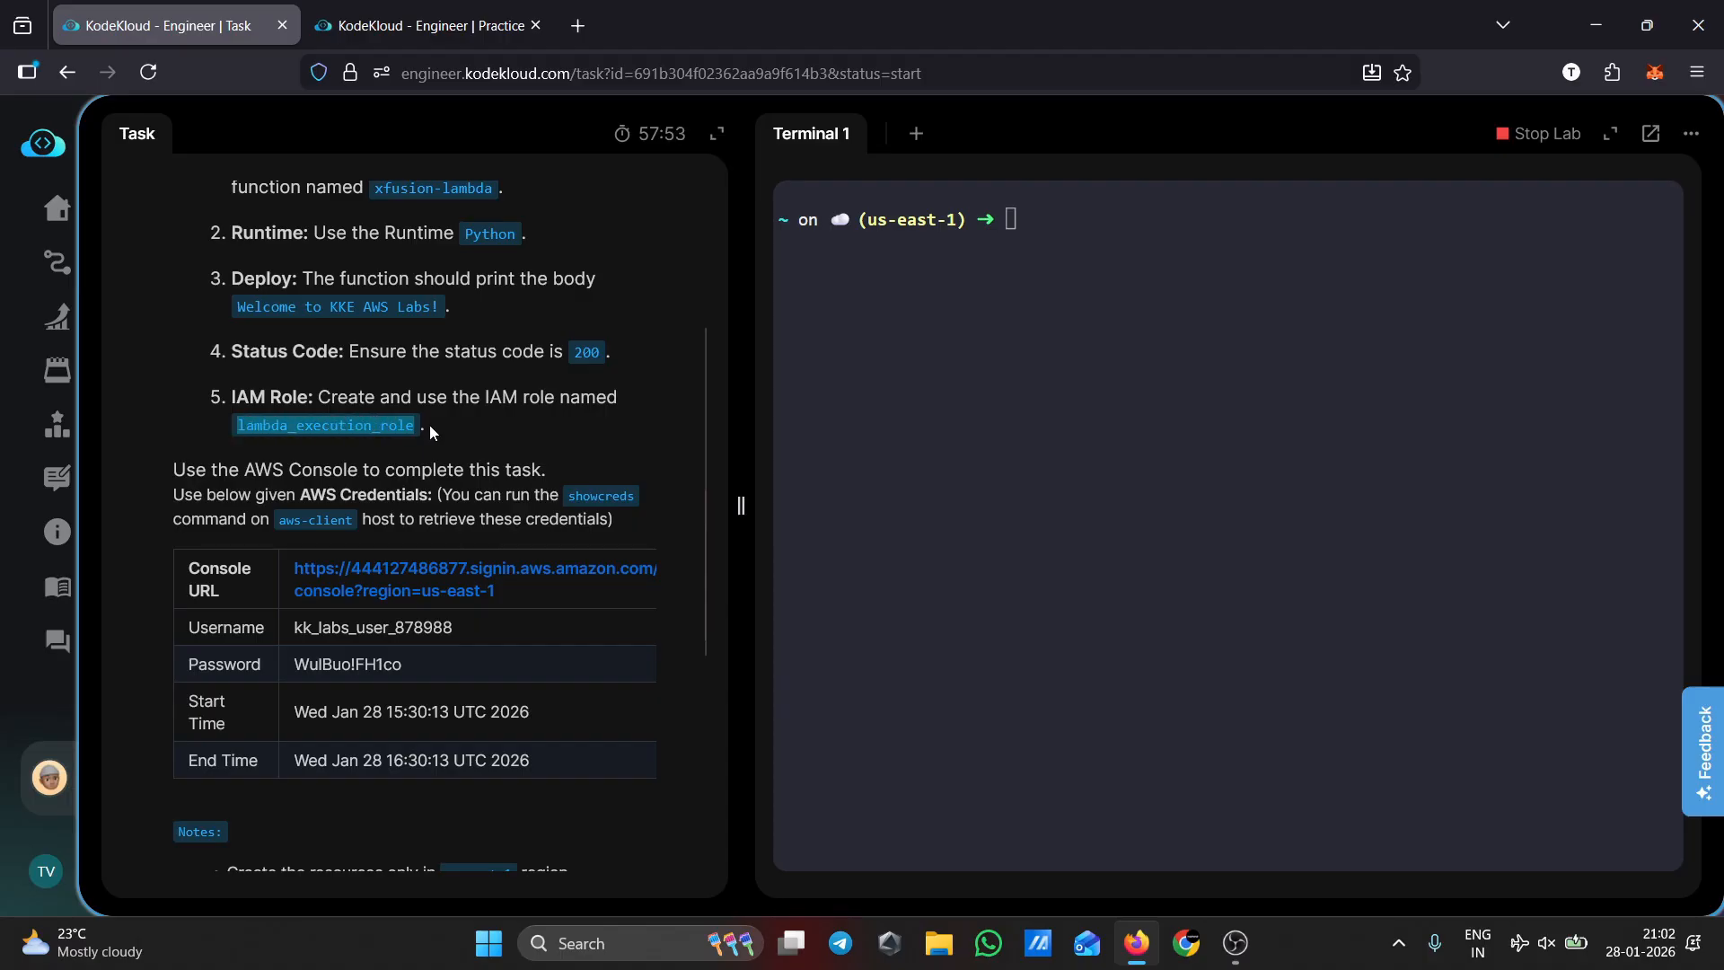
pyautogui.click(472, 428)
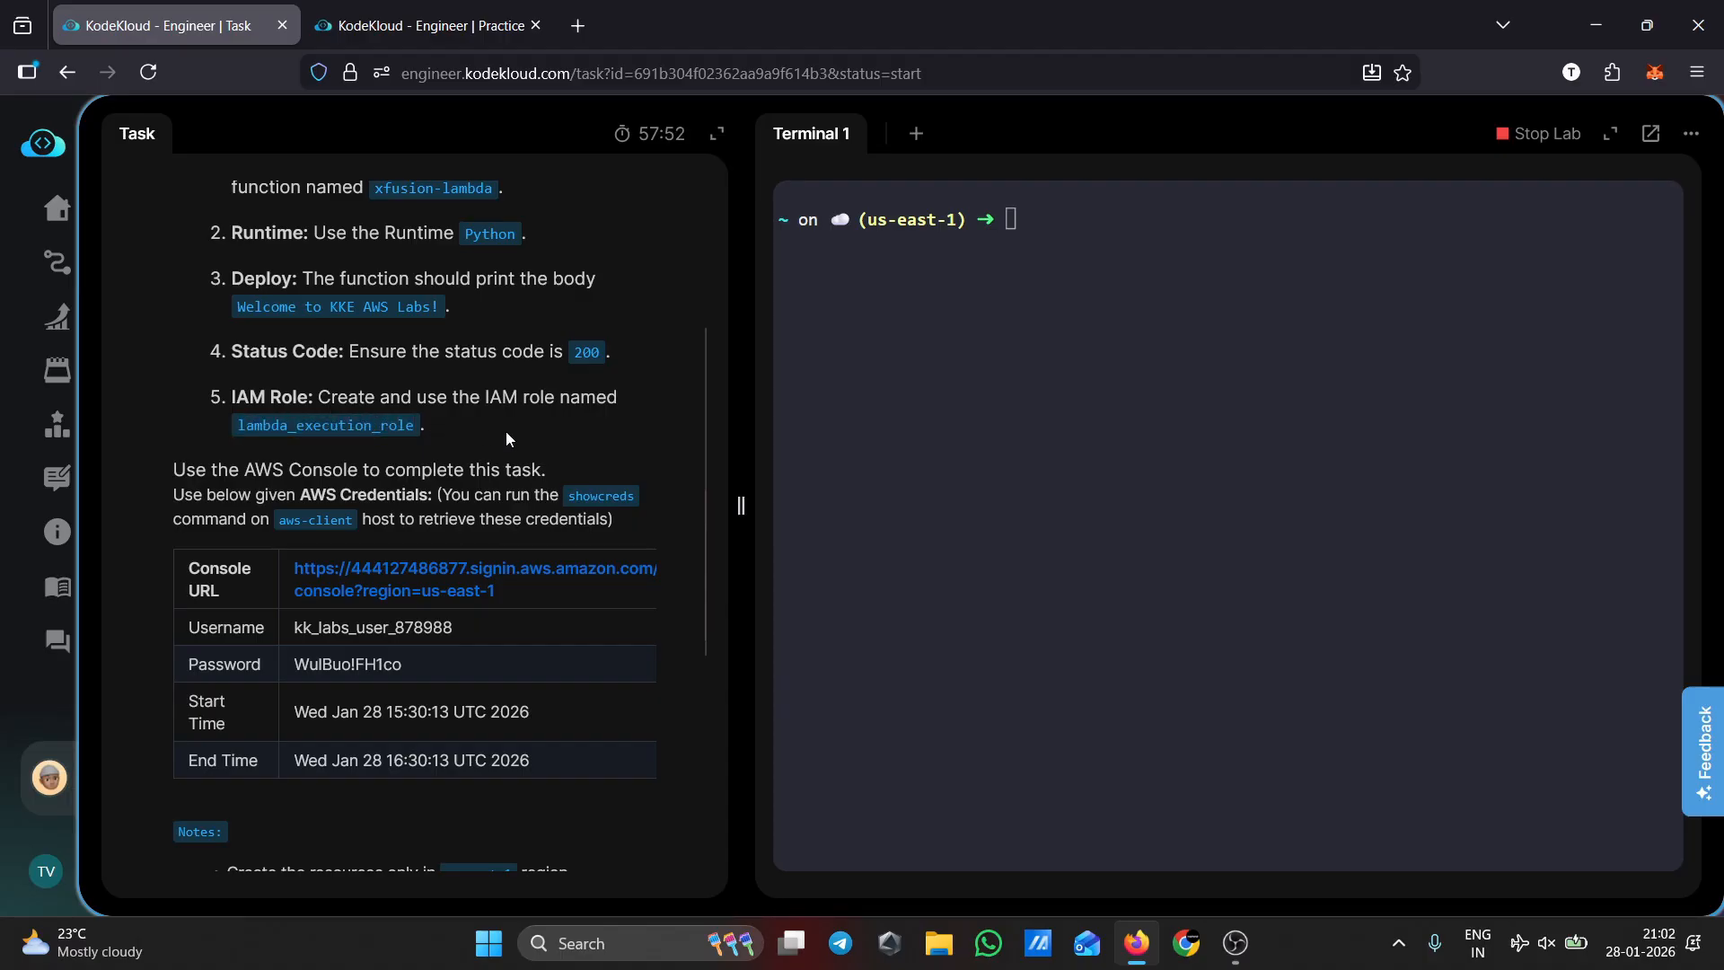
# Open the lab's AWS console sign-in link and fill in the IAM username given in the task.
pyautogui.click(449, 573)
pyautogui.hotkey('ctrl', 'shift', 'Tab')
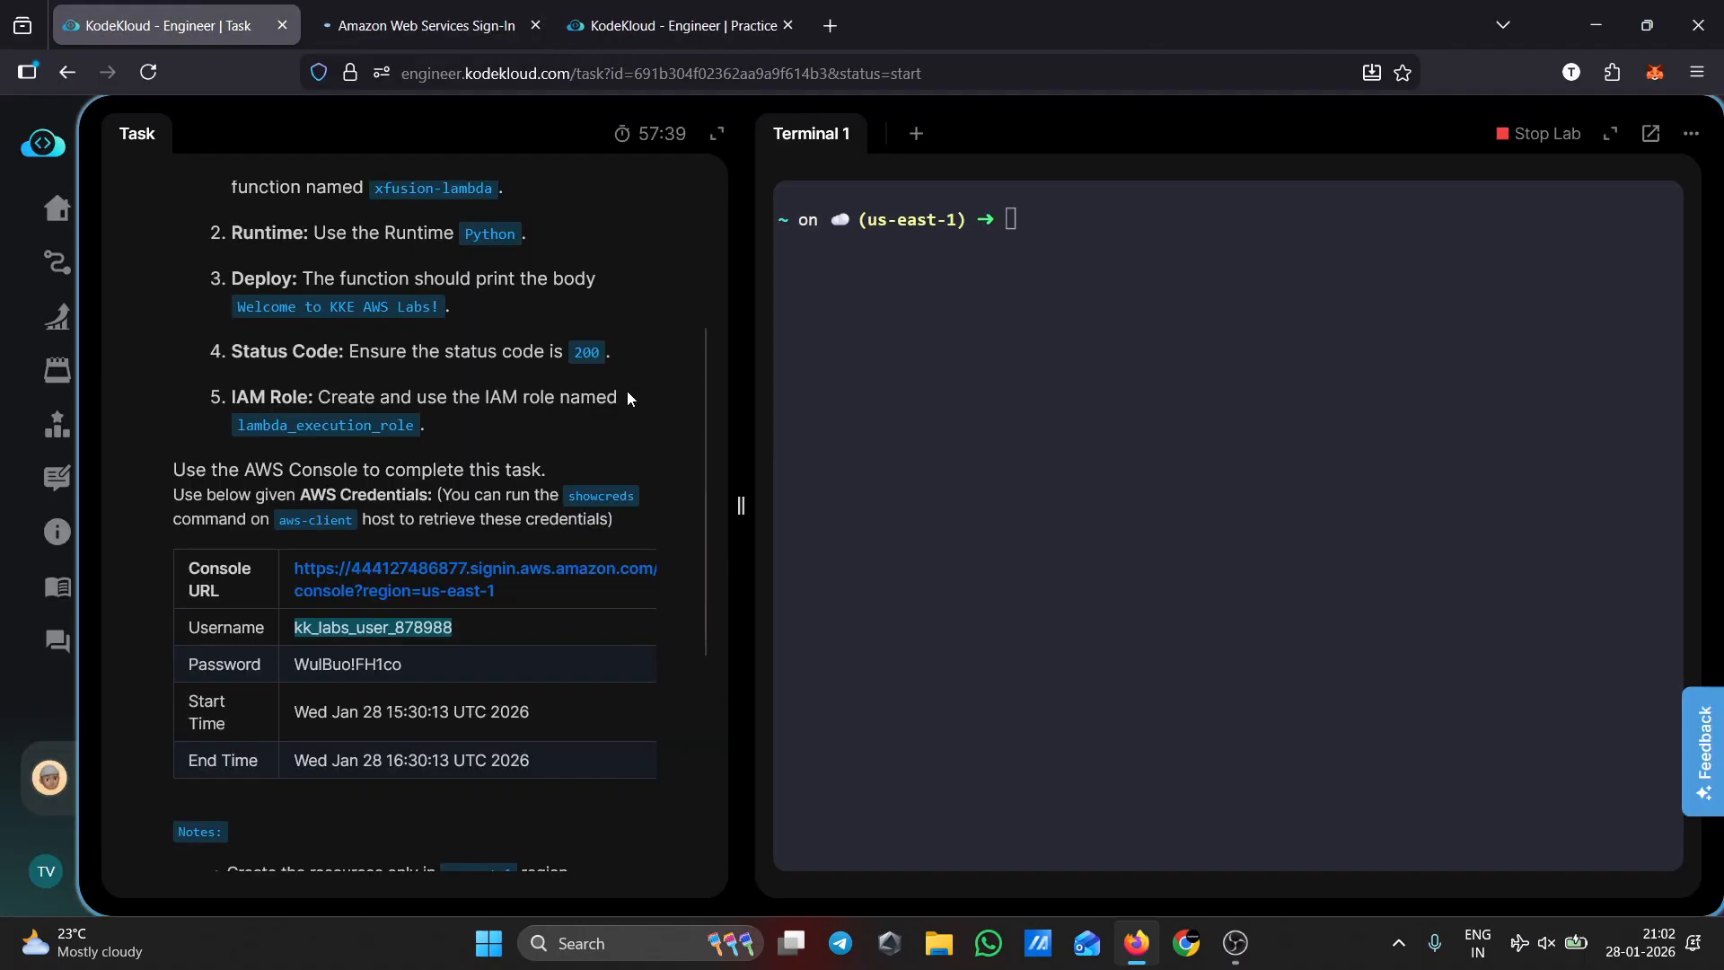
pyautogui.click(439, 8)
pyautogui.click(202, 20)
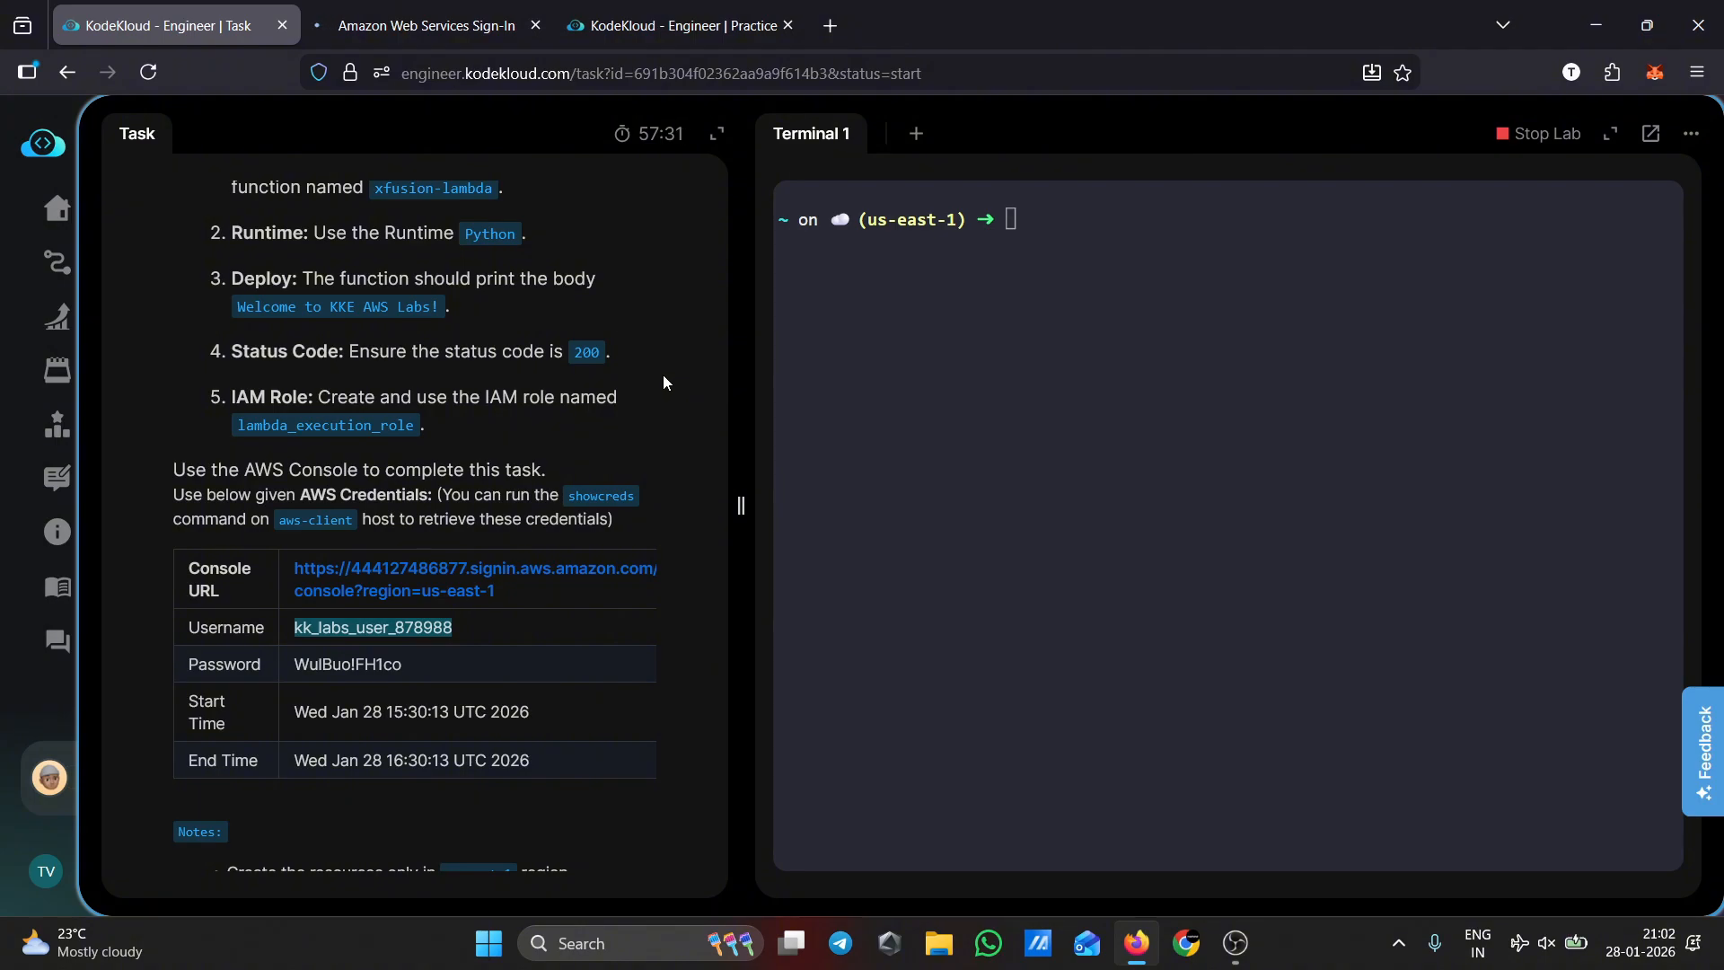
pyautogui.click(419, 32)
pyautogui.write('kk_labs_user_878988')
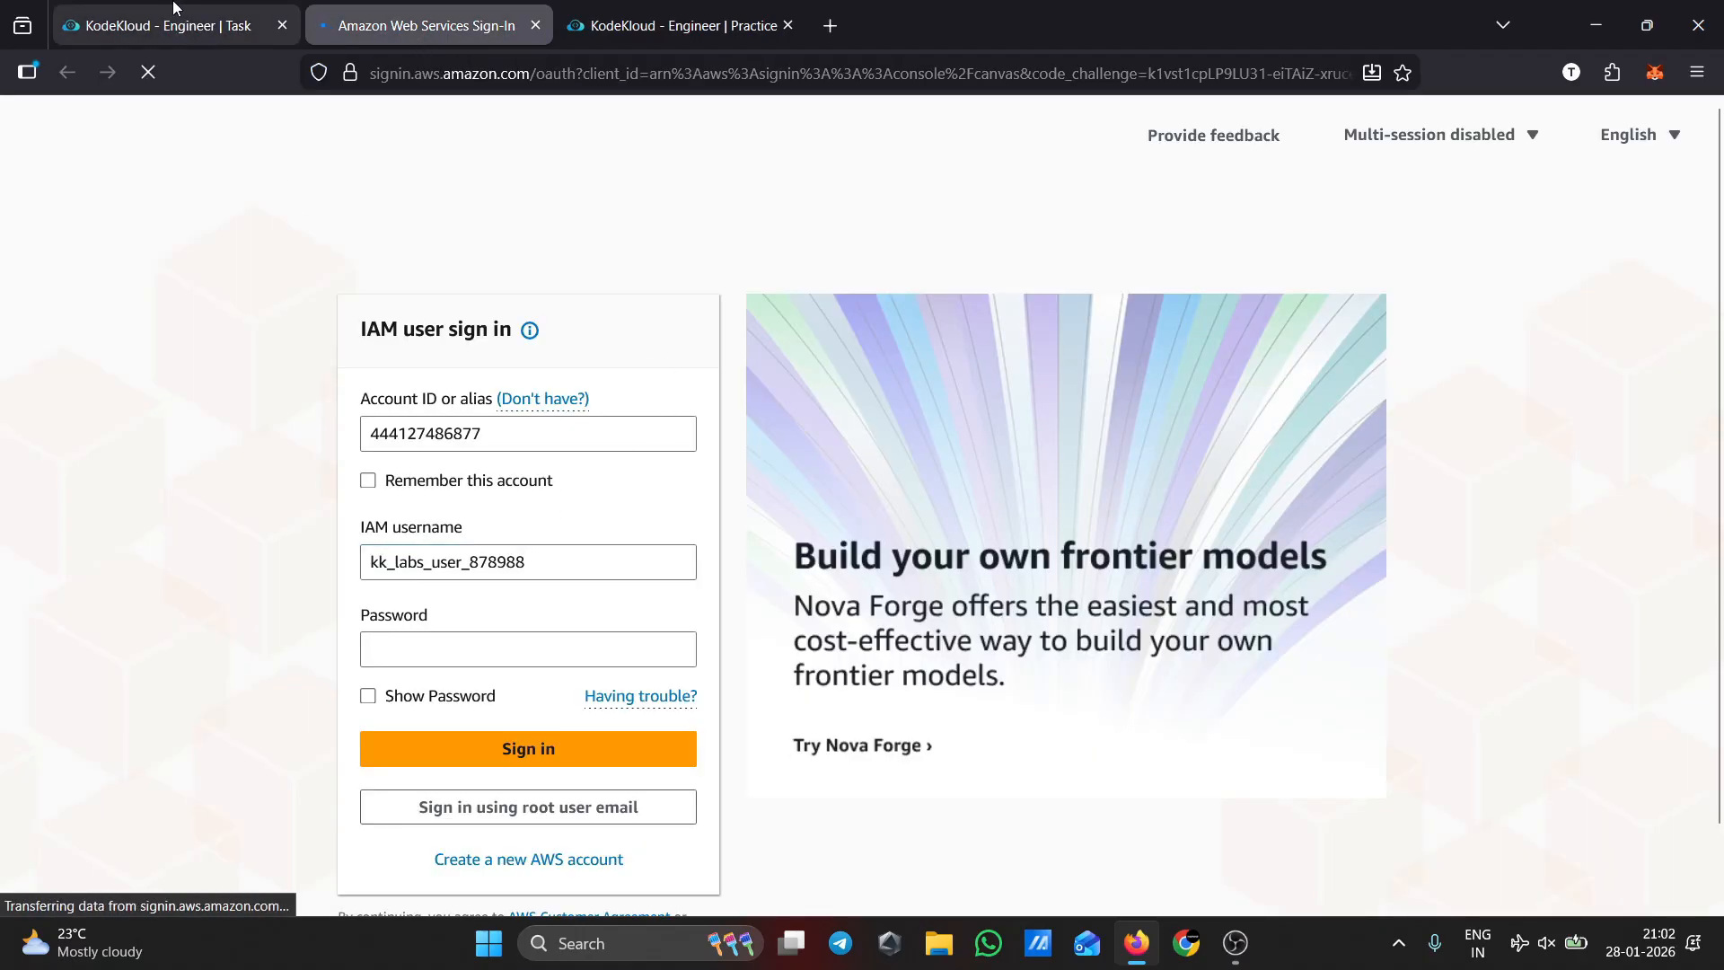
# Copy the account password from the task credentials into the password field and sign in to the AWS console.
pyautogui.click(157, 25)
pyautogui.tripleClick(374, 672)
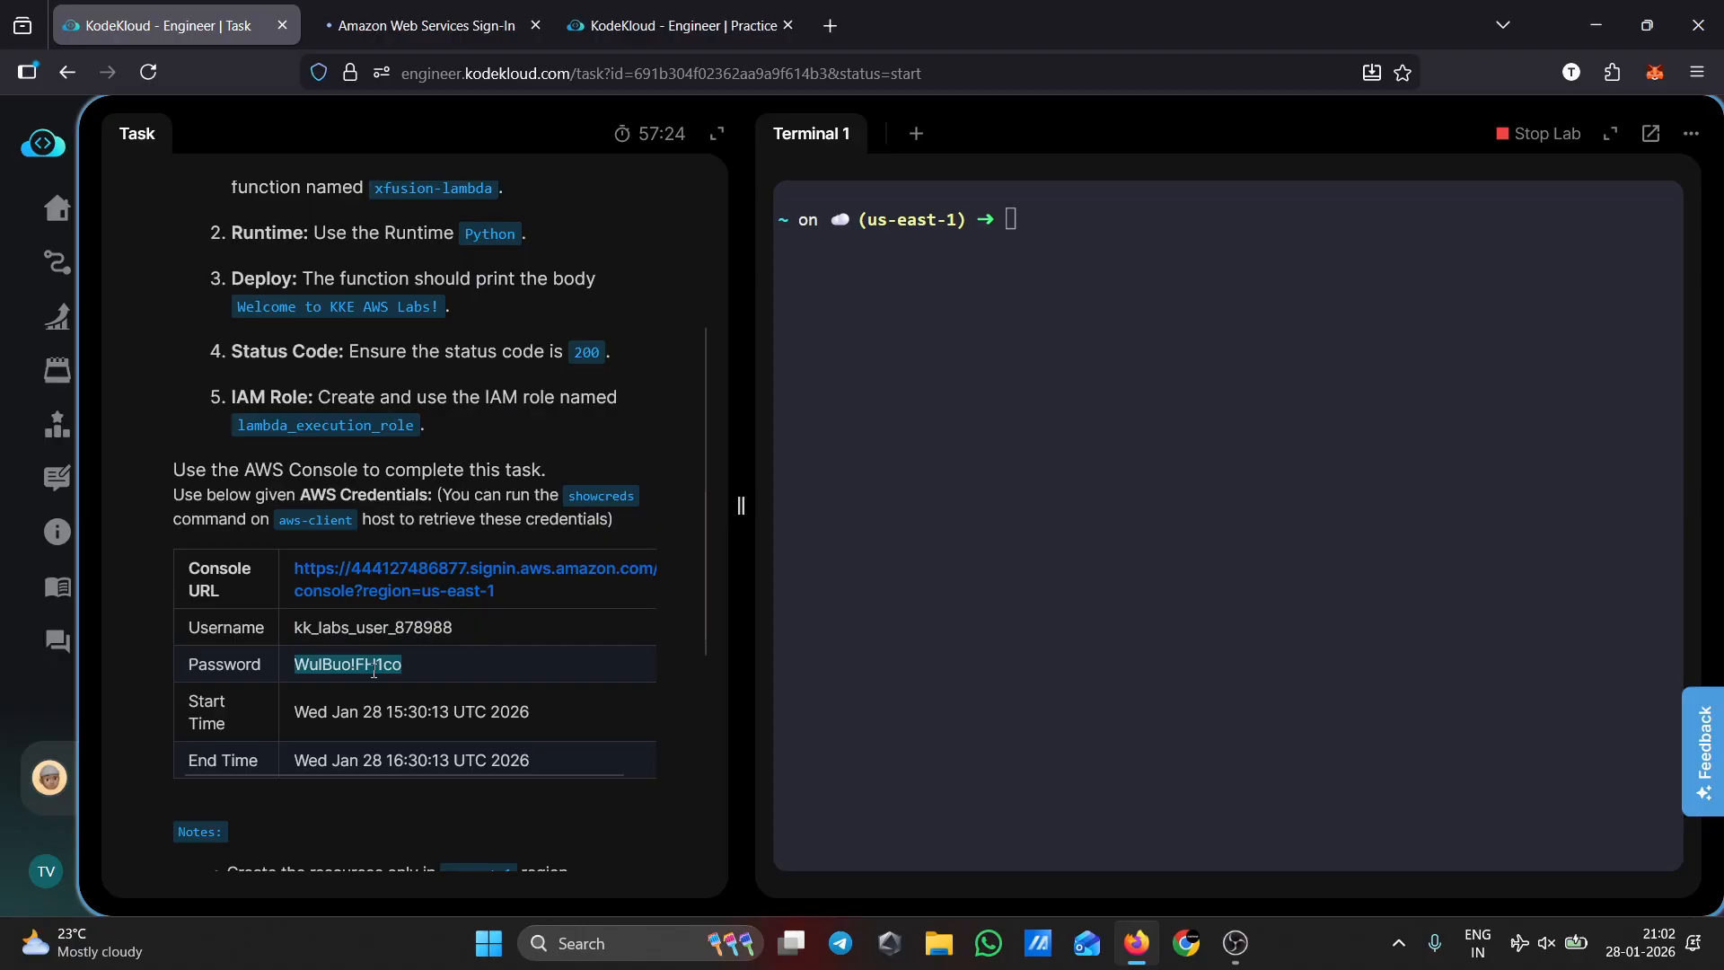
pyautogui.hotkey('ctrl', 'c')
pyautogui.click(419, 26)
pyautogui.click(500, 655)
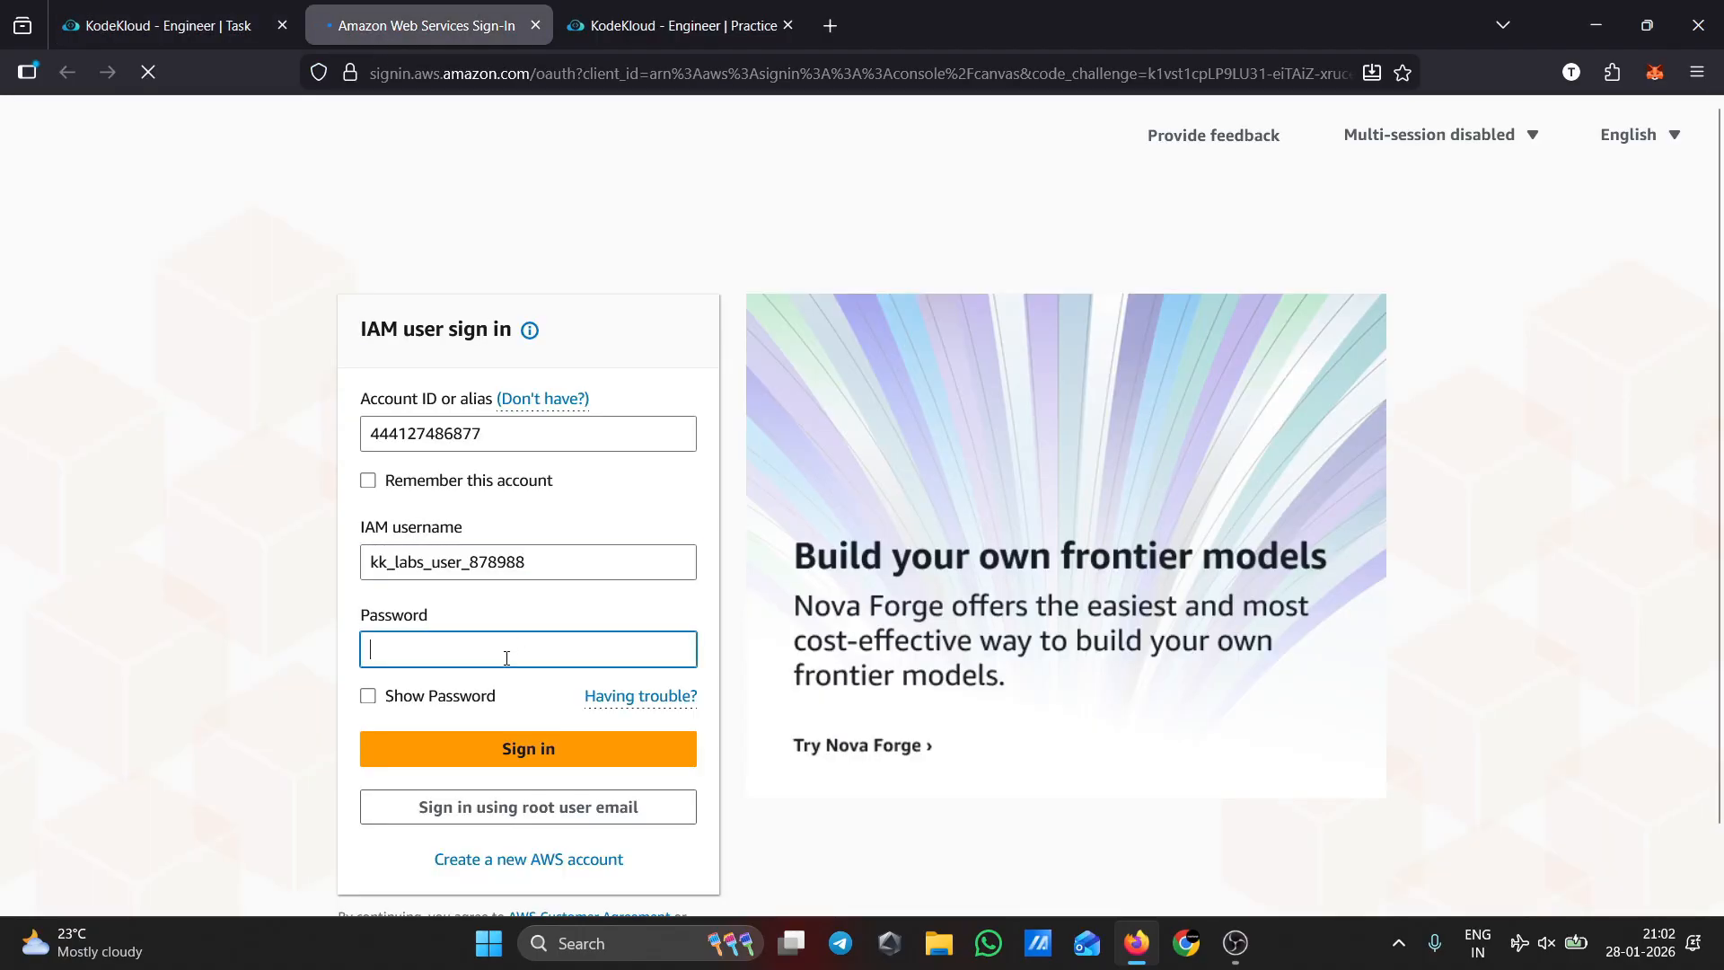
pyautogui.hotkey('ctrl', 'v')
pyautogui.press('Return')
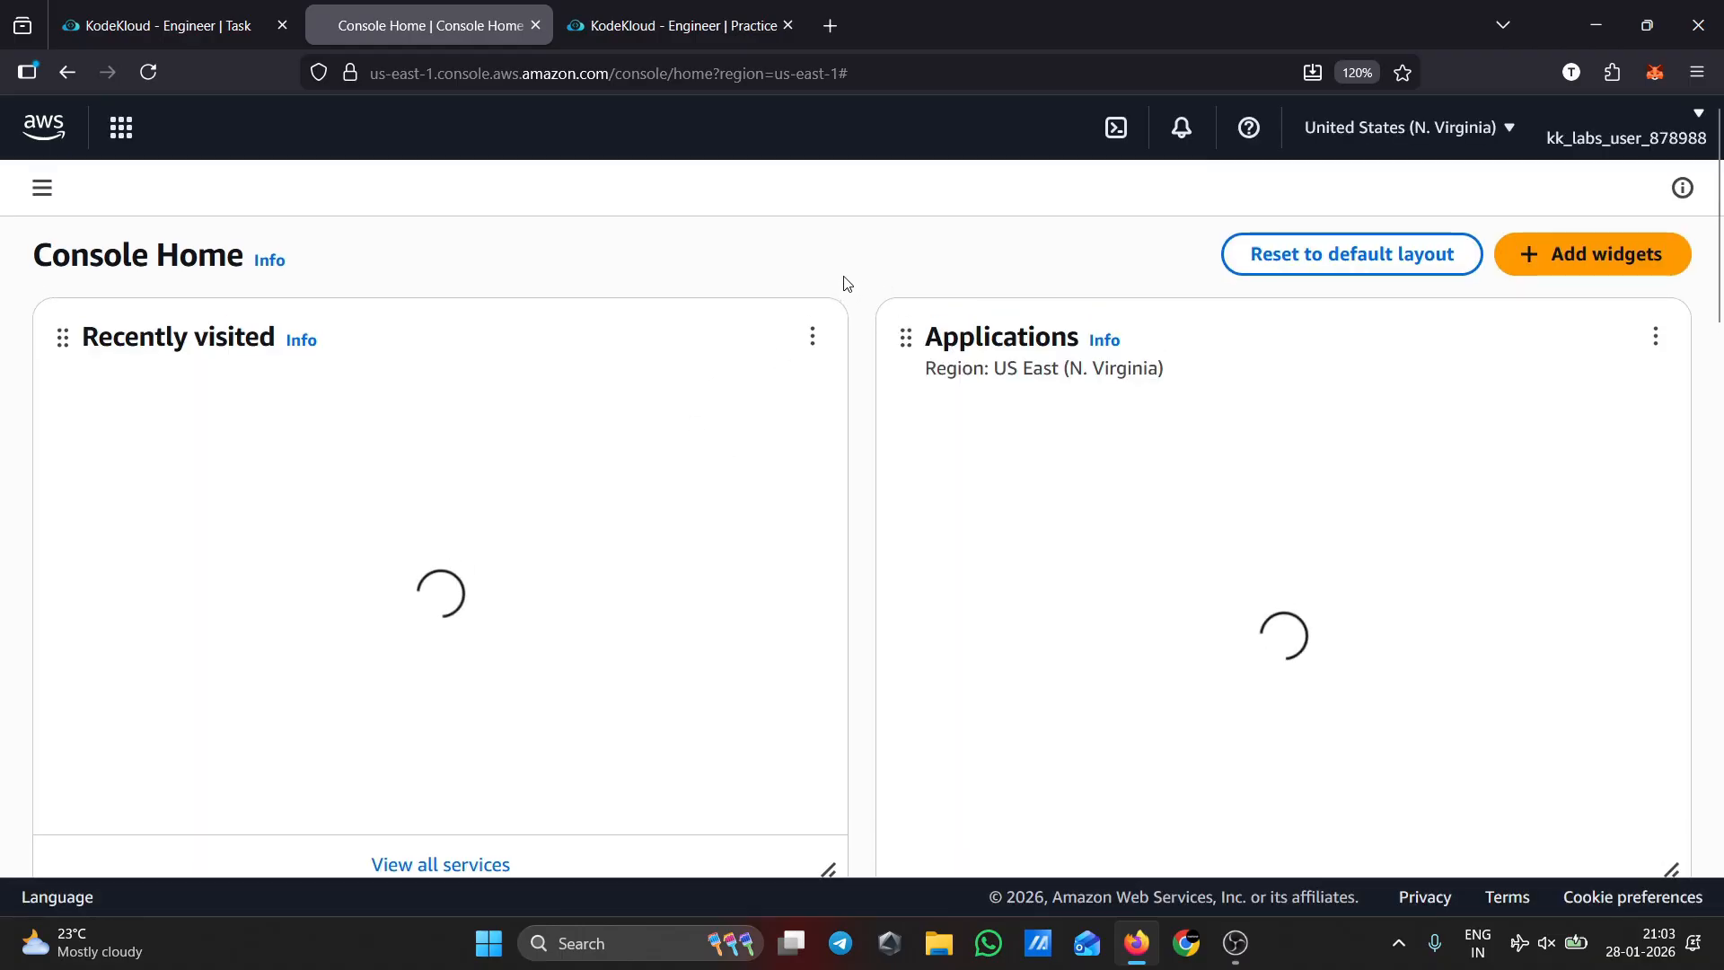
# Search the AWS console for "lamb", open the Lambda service and start creating a function.
pyautogui.scroll(-2, 862, 400)
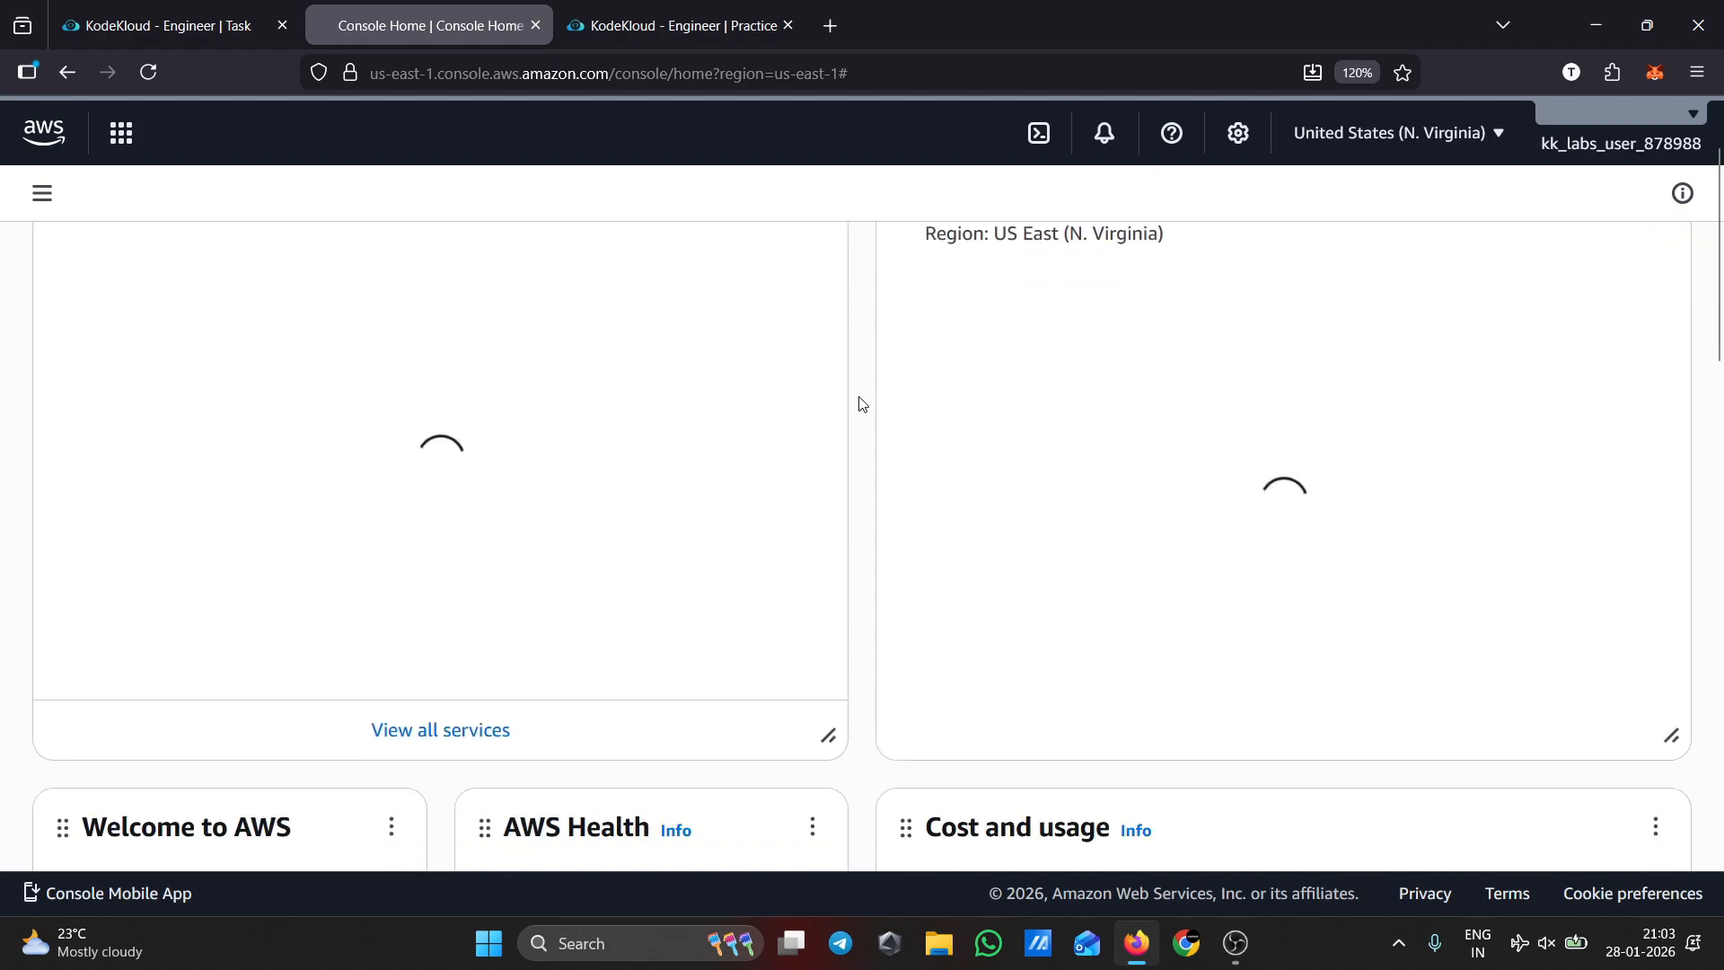
pyautogui.scroll(2, 860, 422)
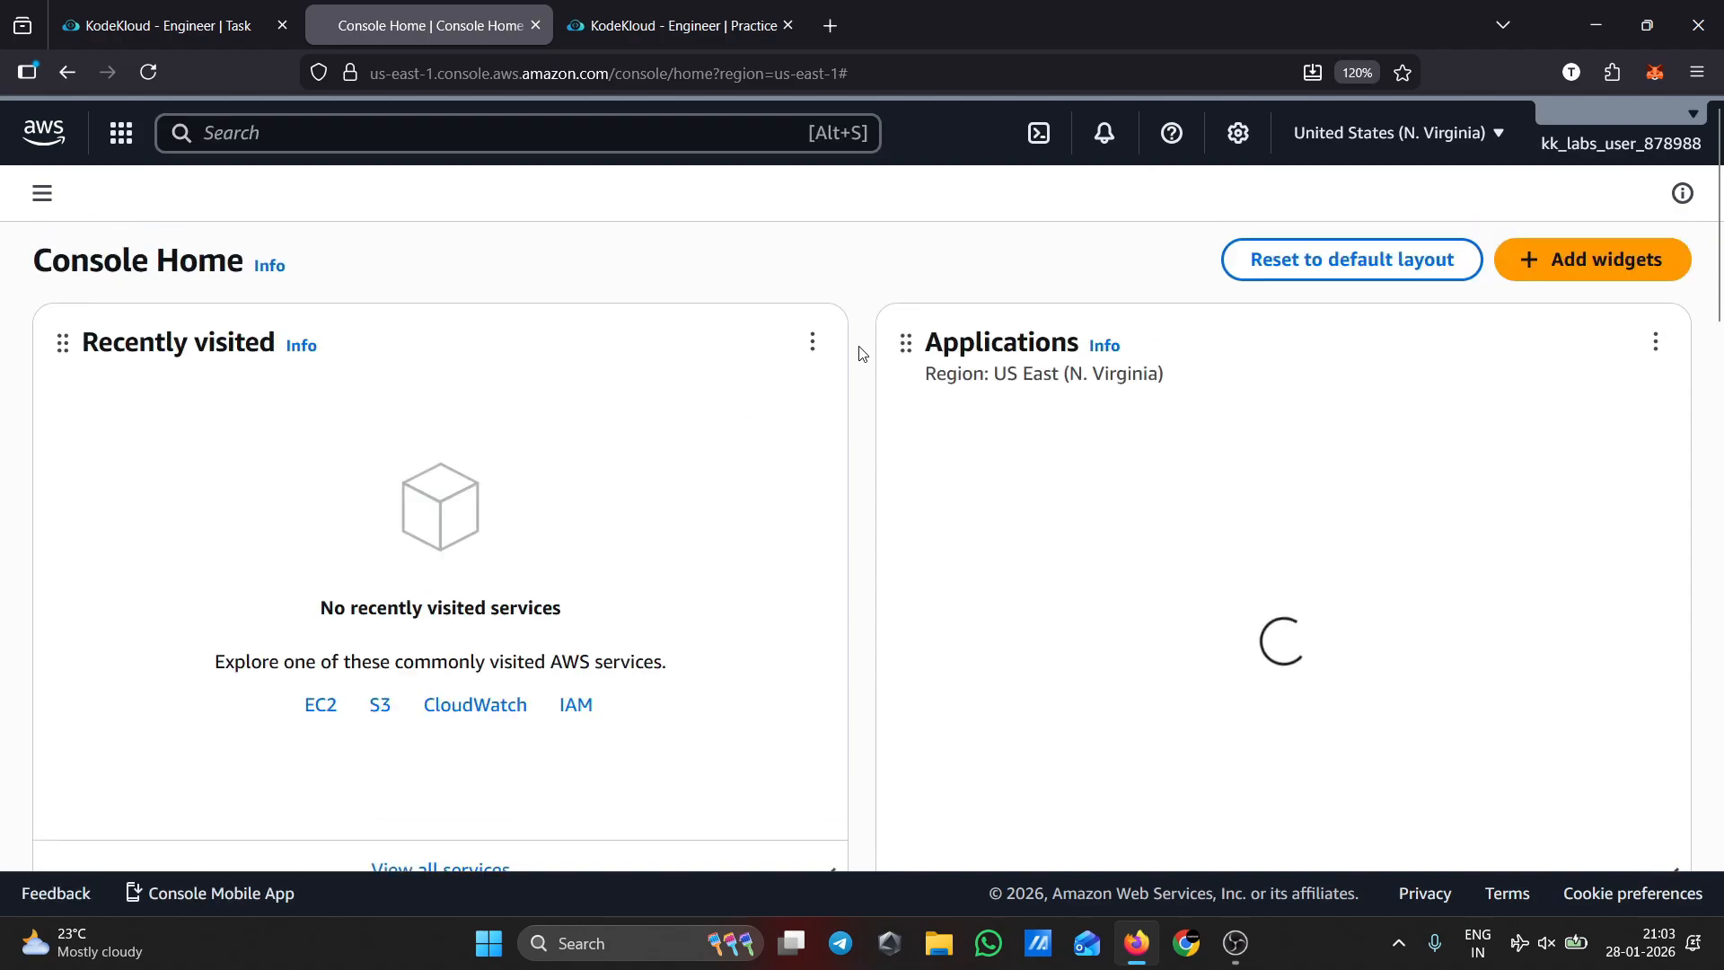
pyautogui.click(413, 148)
pyautogui.write('l')
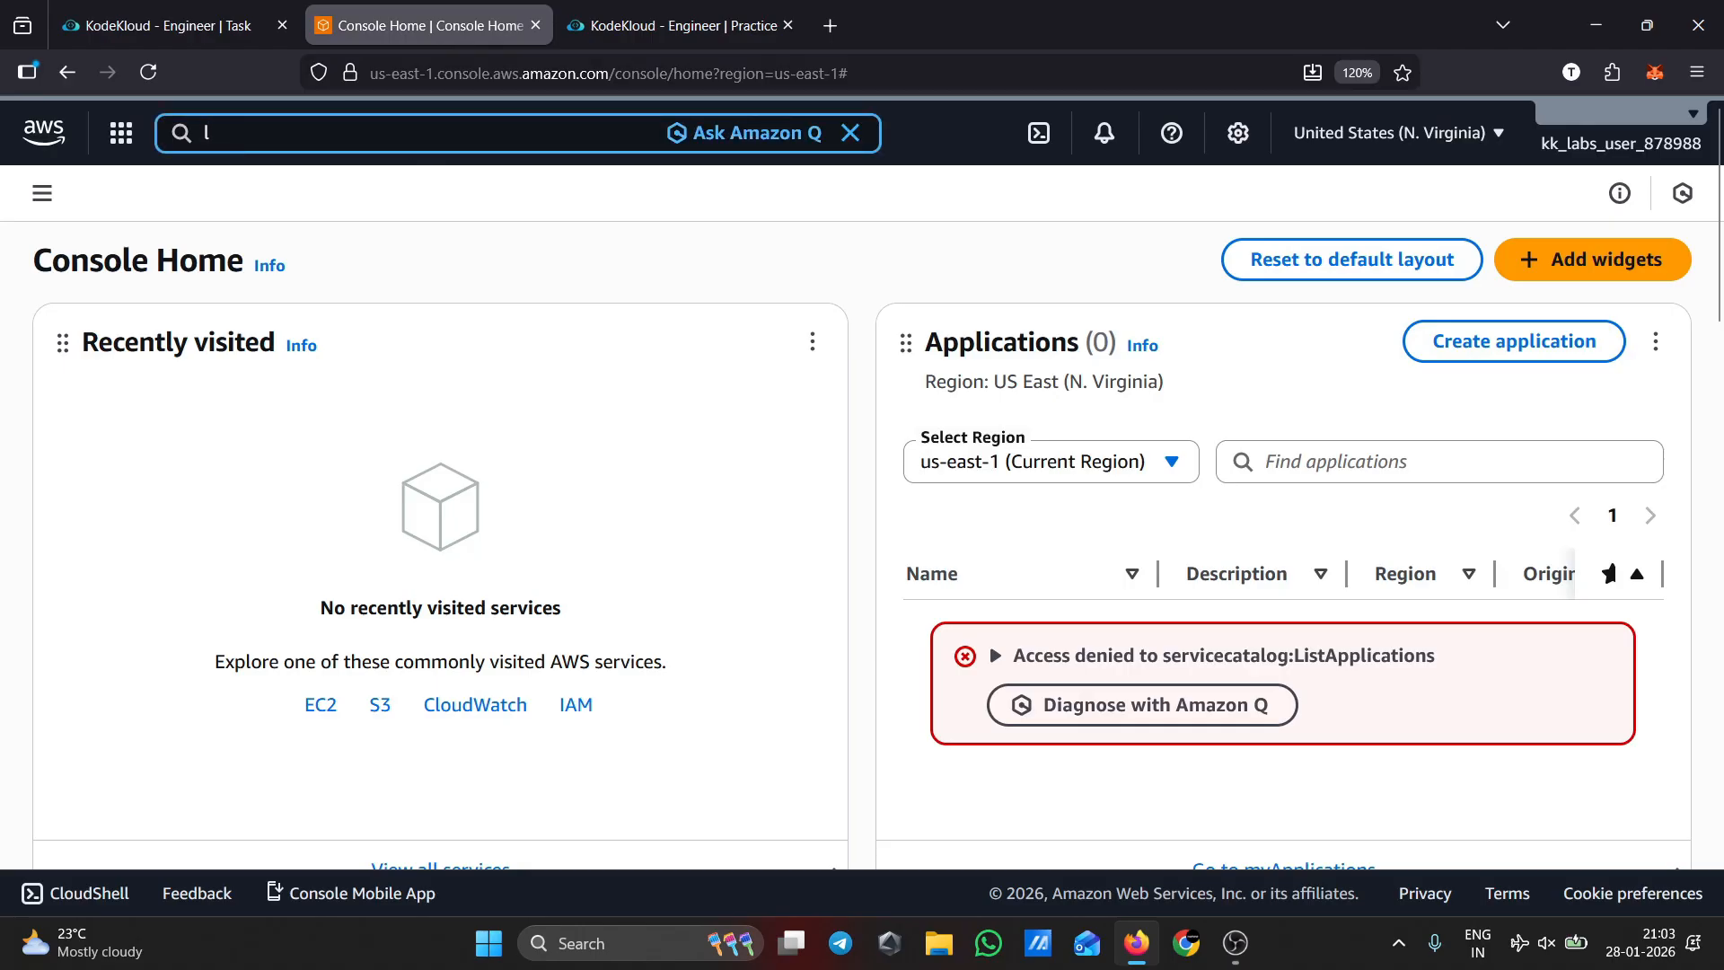
pyautogui.write('amb')
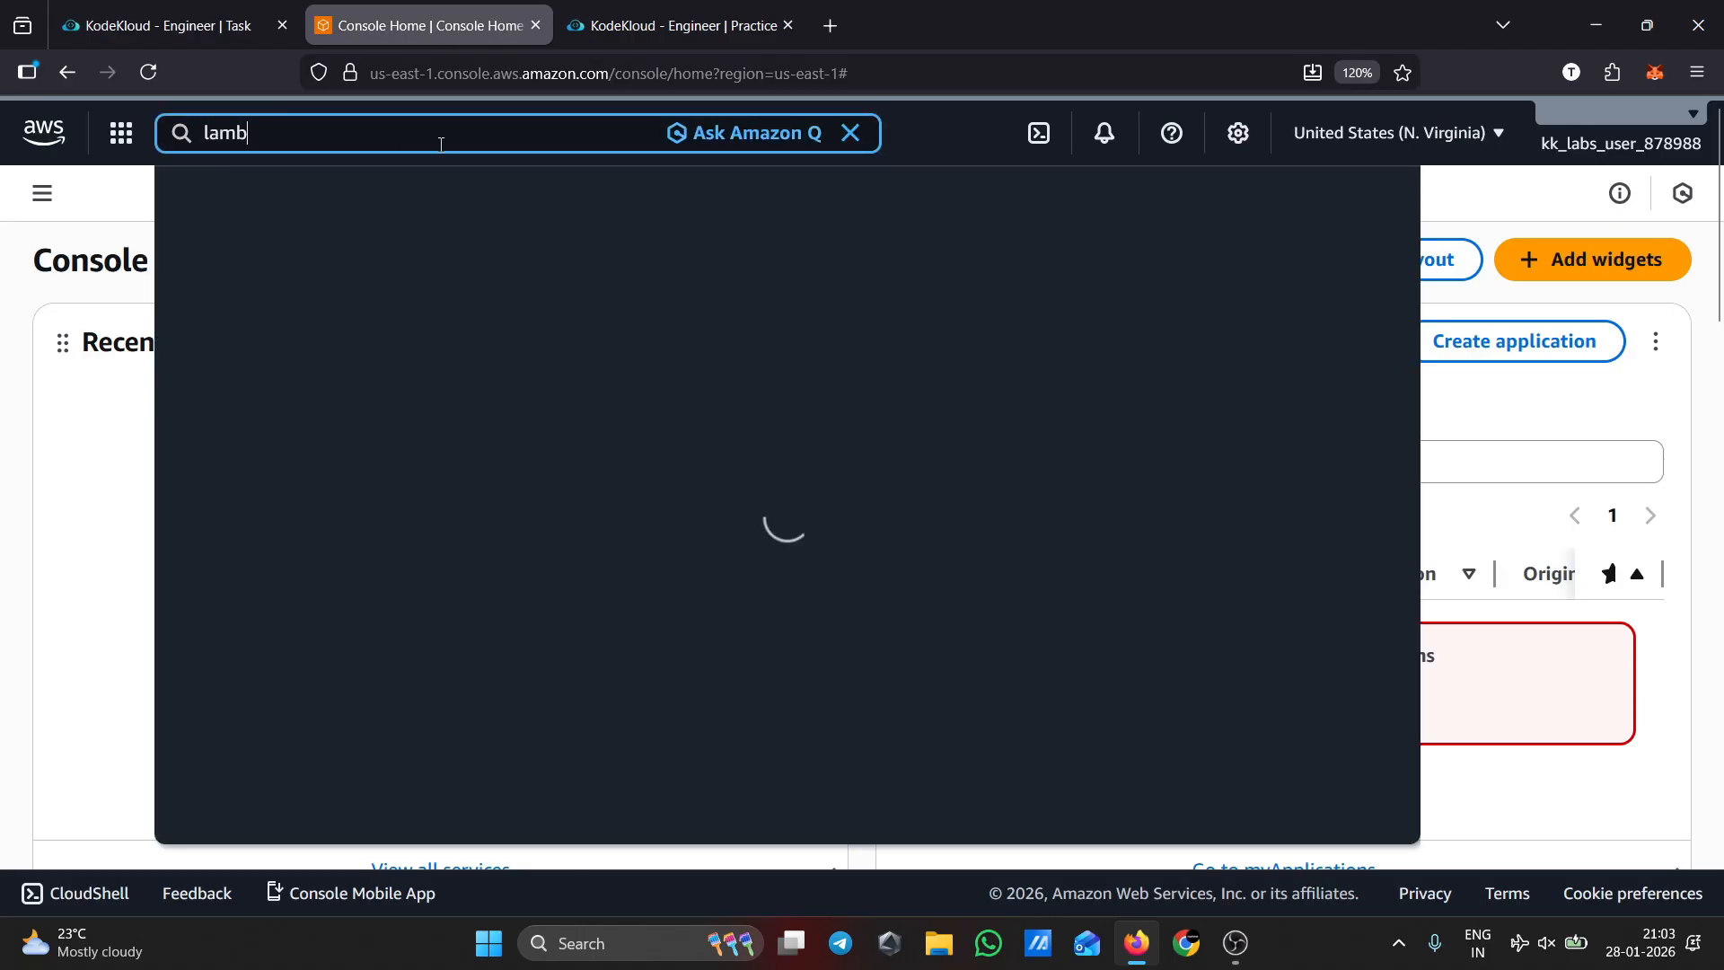
pyautogui.click(614, 270)
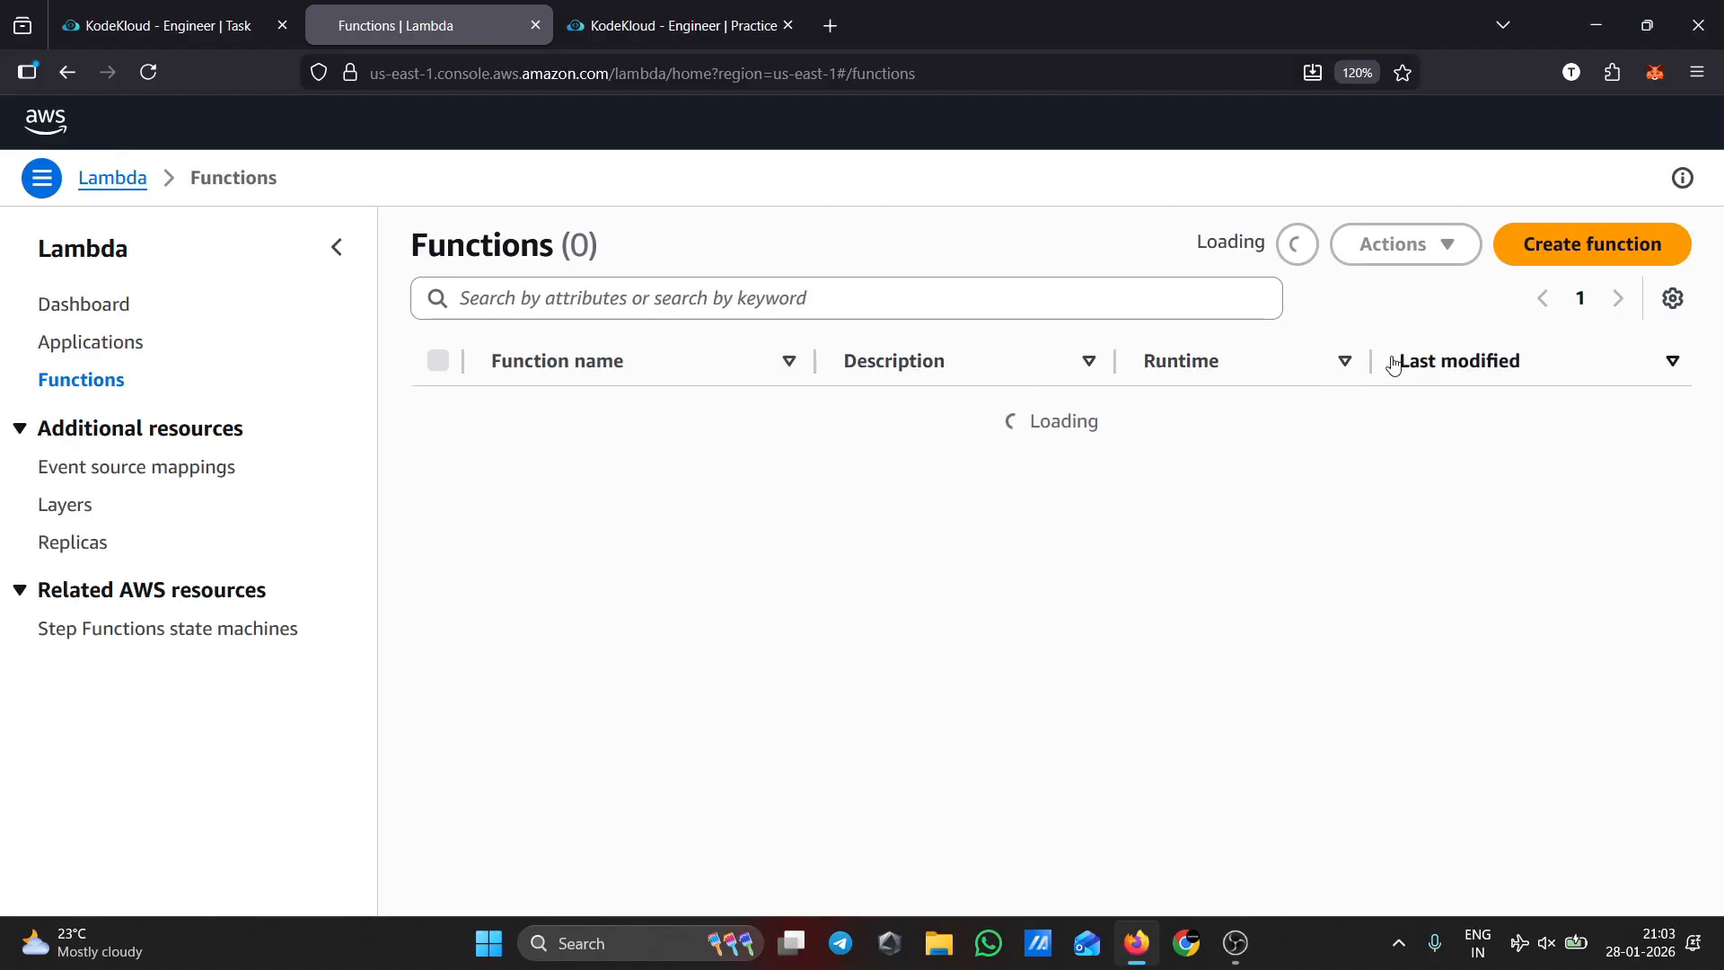
pyautogui.click(1565, 267)
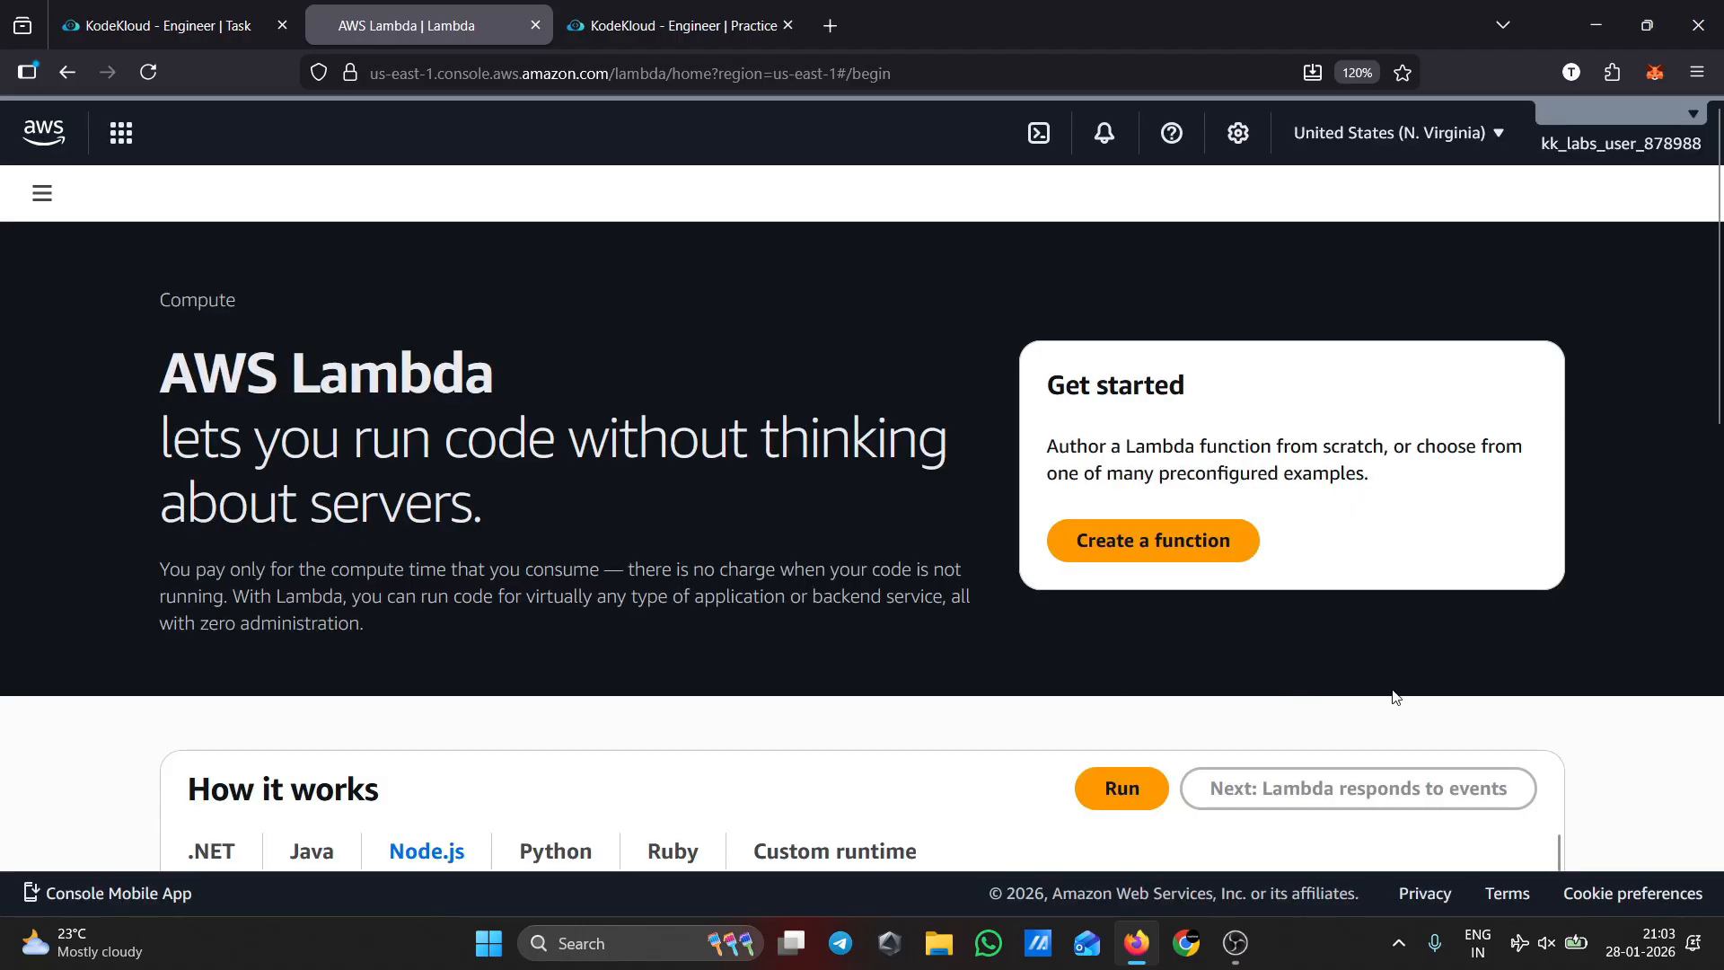
pyautogui.click(1136, 557)
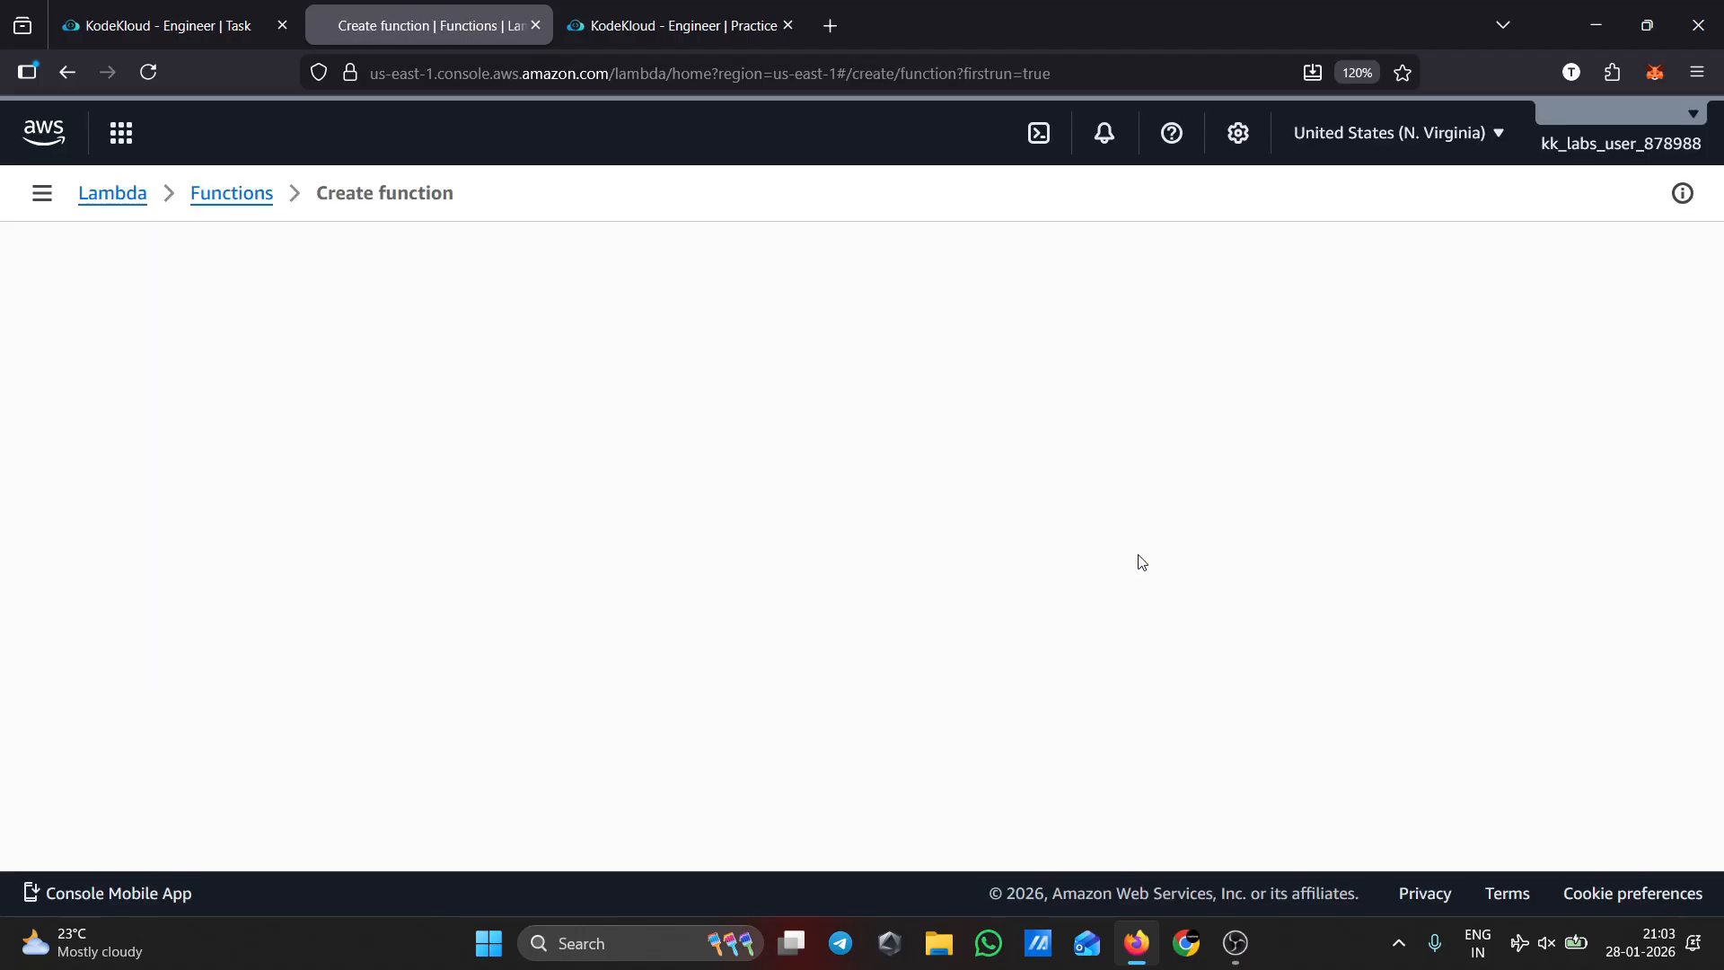
# Copy the required function name from the task and name the new function xfusion-lambda, authored from scratch.
pyautogui.click(201, 41)
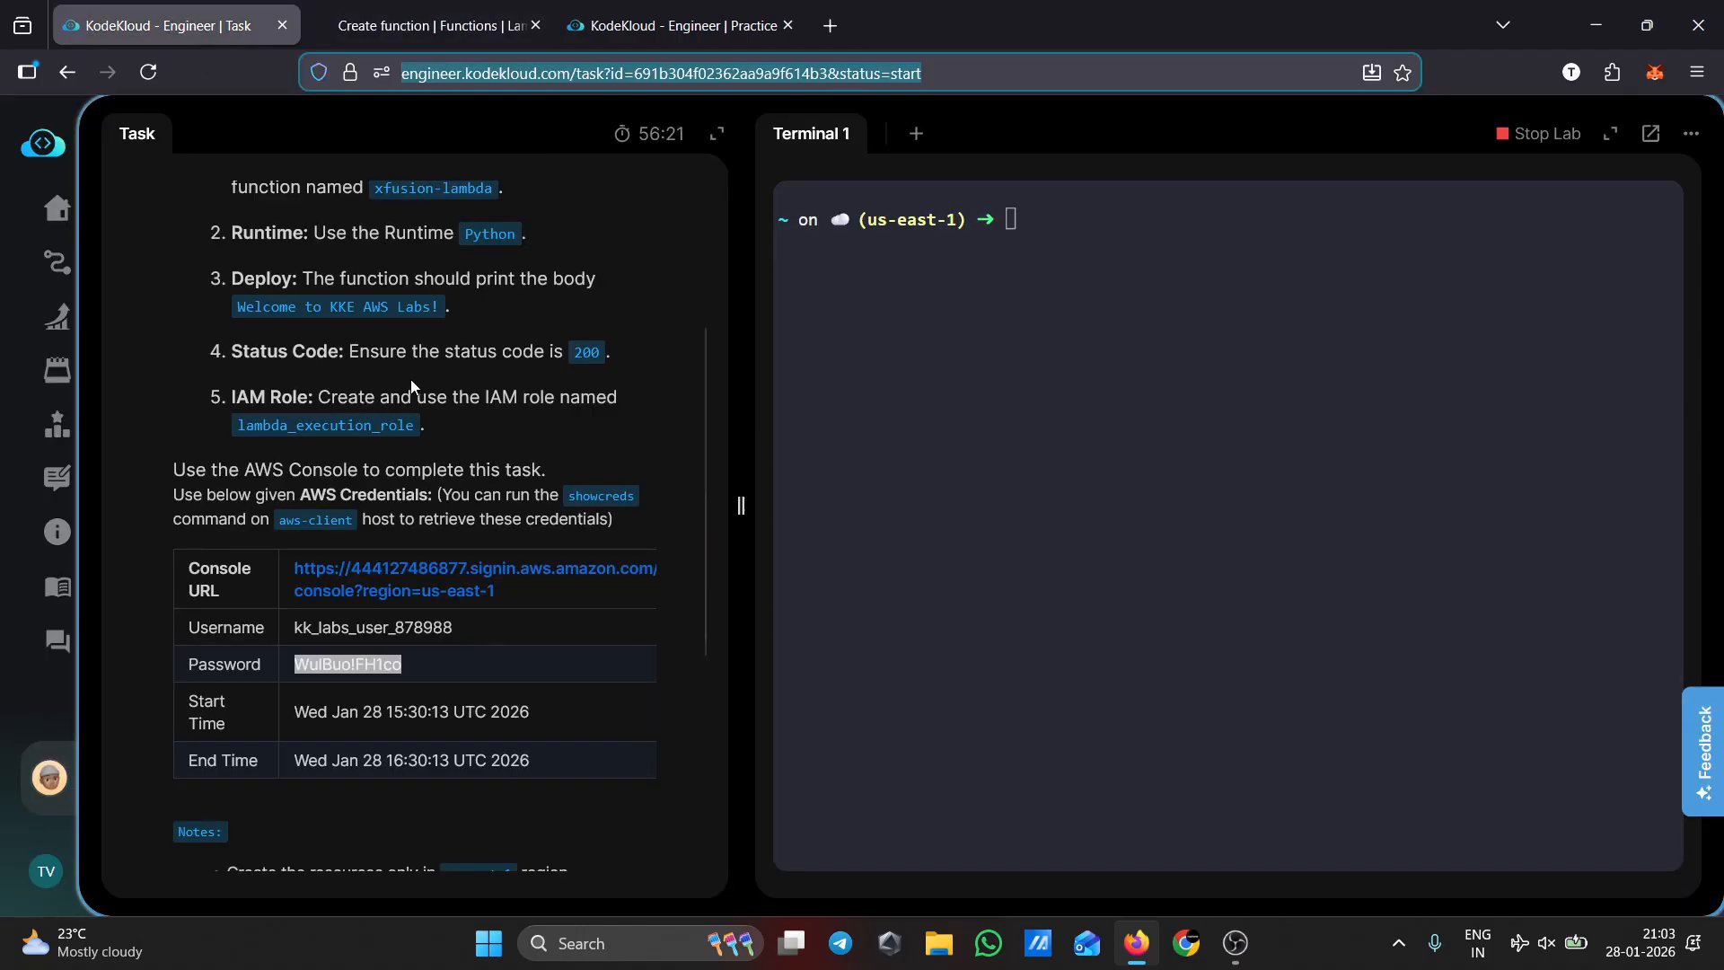
pyautogui.scroll(3, 413, 404)
pyautogui.click(419, 450)
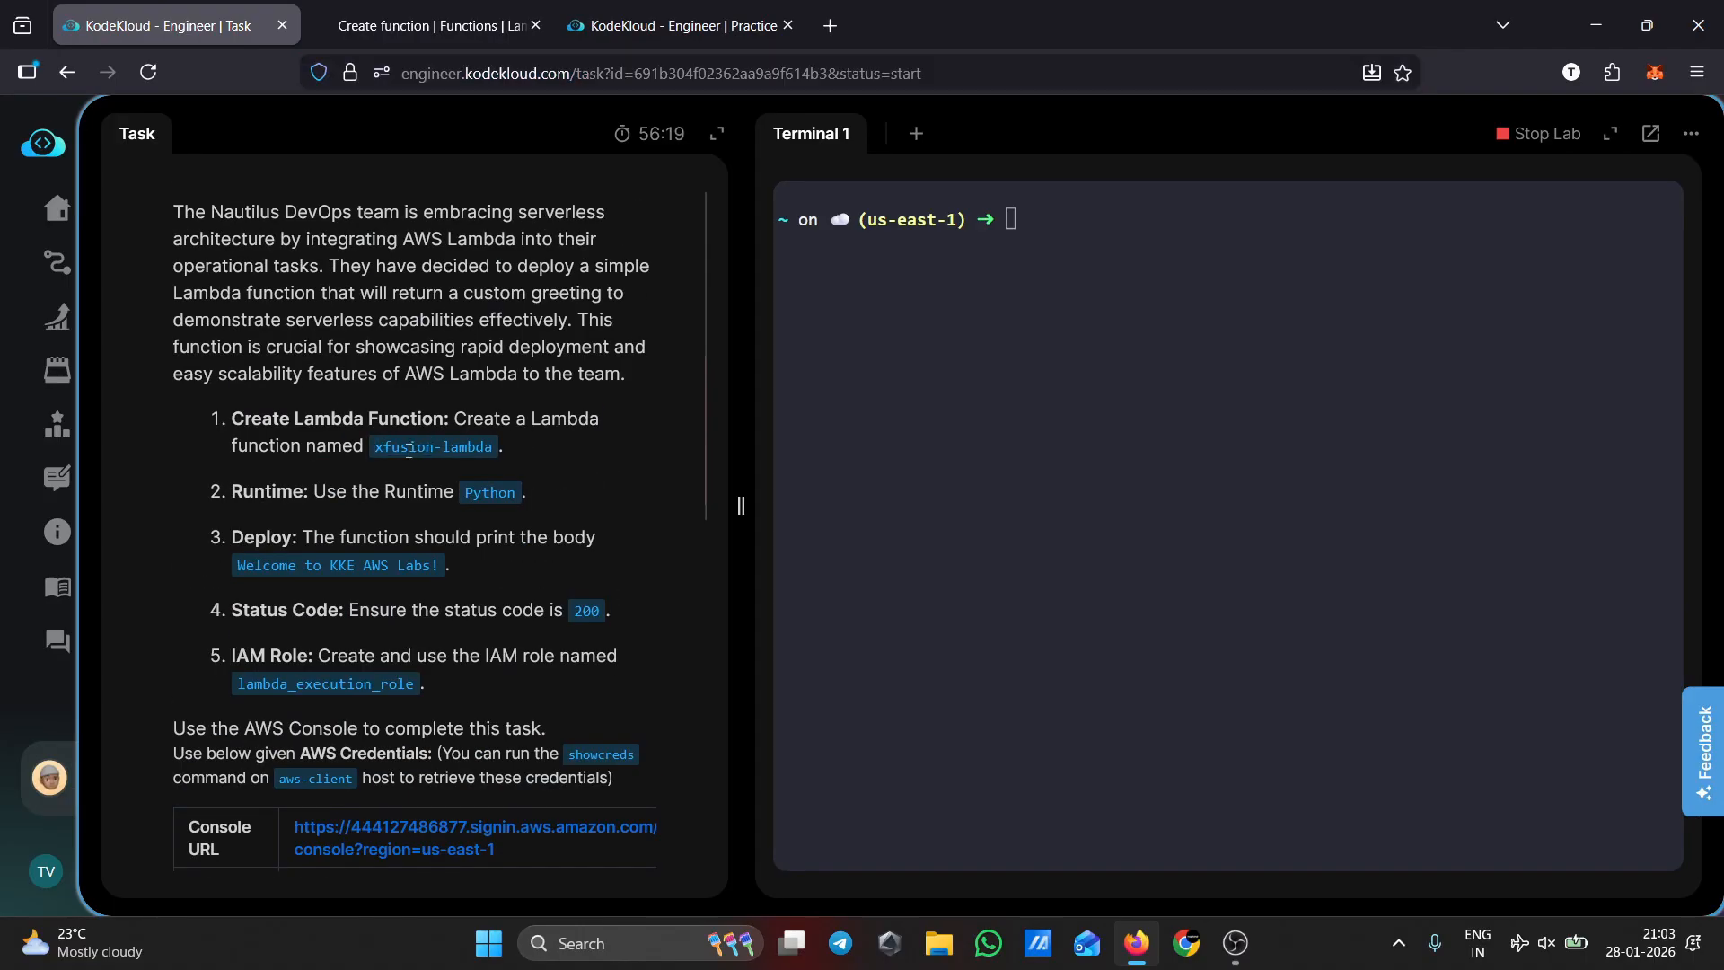
pyautogui.moveTo(374, 449); pyautogui.dragTo(437, 453)
pyautogui.click(494, 452)
pyautogui.click(396, 43)
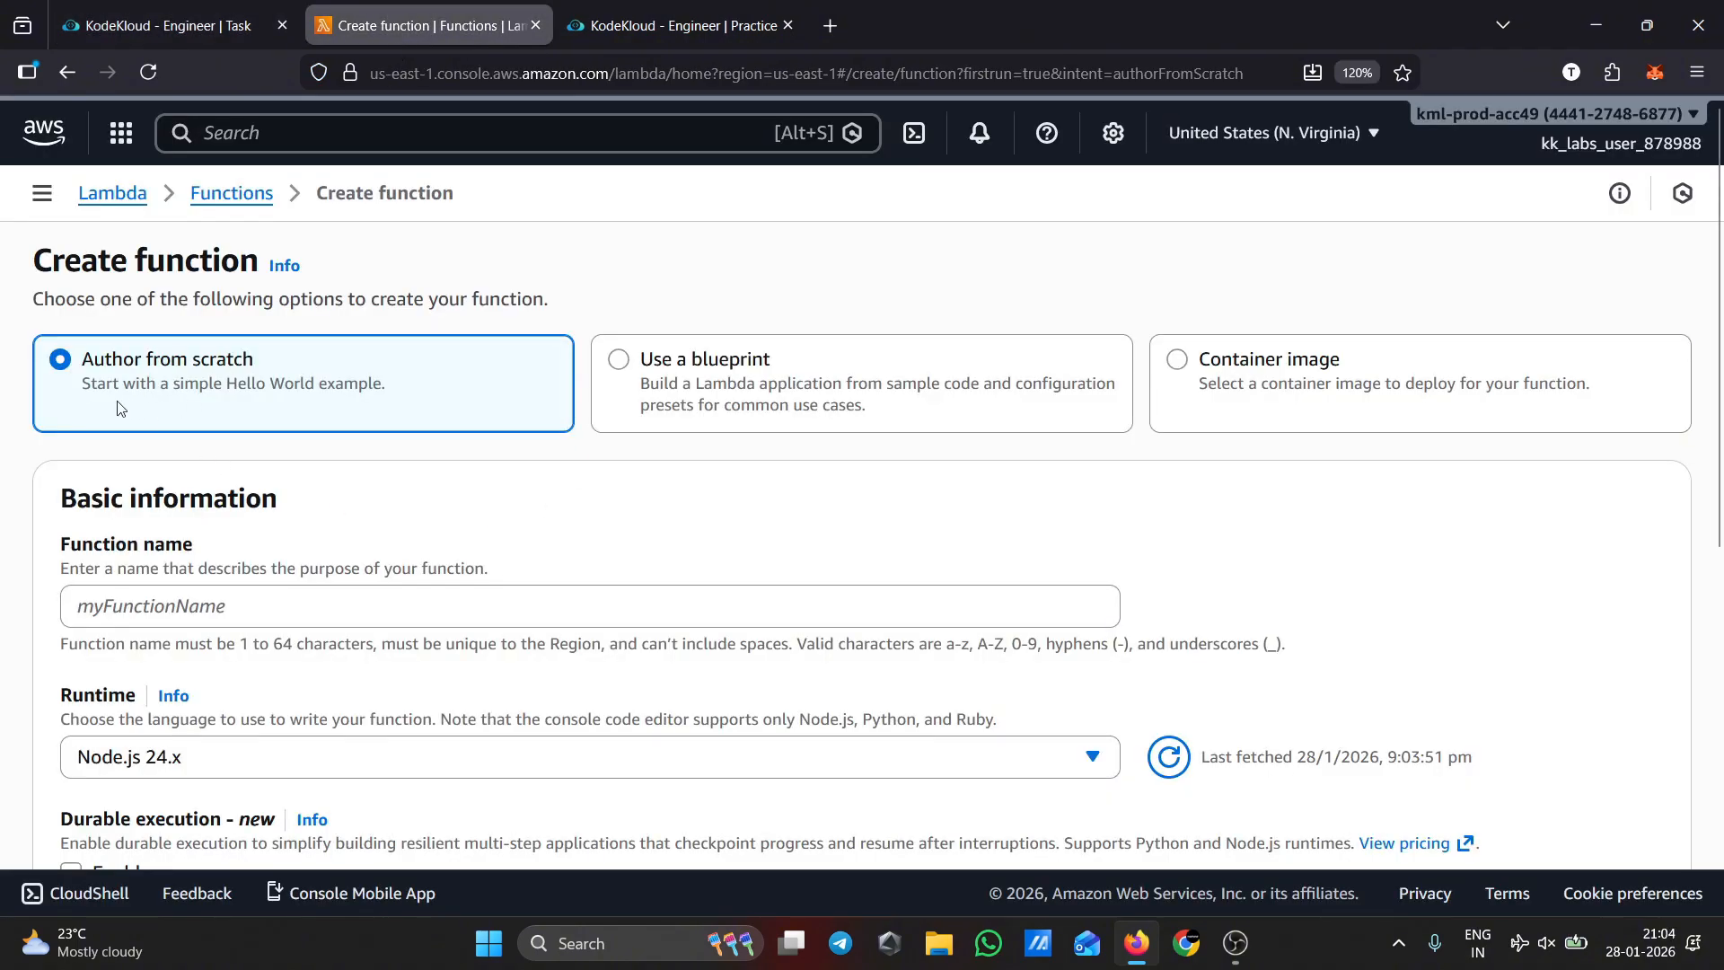
pyautogui.scroll(-3, 432, 497)
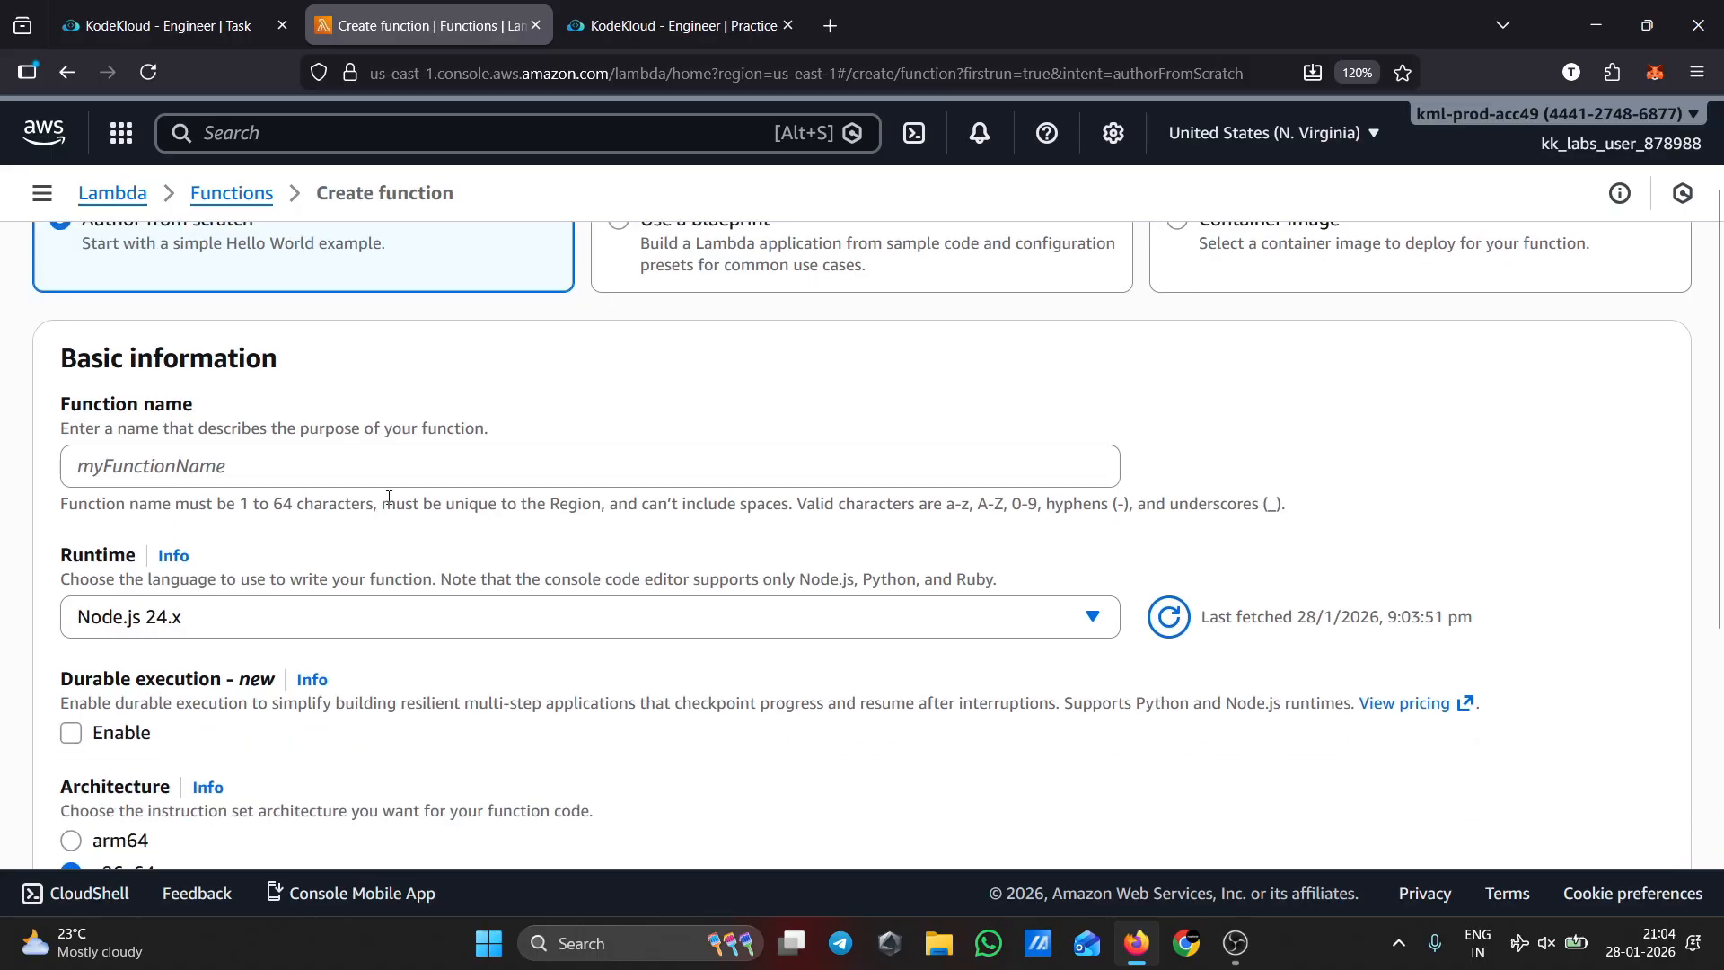
pyautogui.click(277, 472)
pyautogui.hotkey('ctrl', 'v')
# Set the function's runtime to Python 3.14.
pyautogui.scroll(-3, 360, 485)
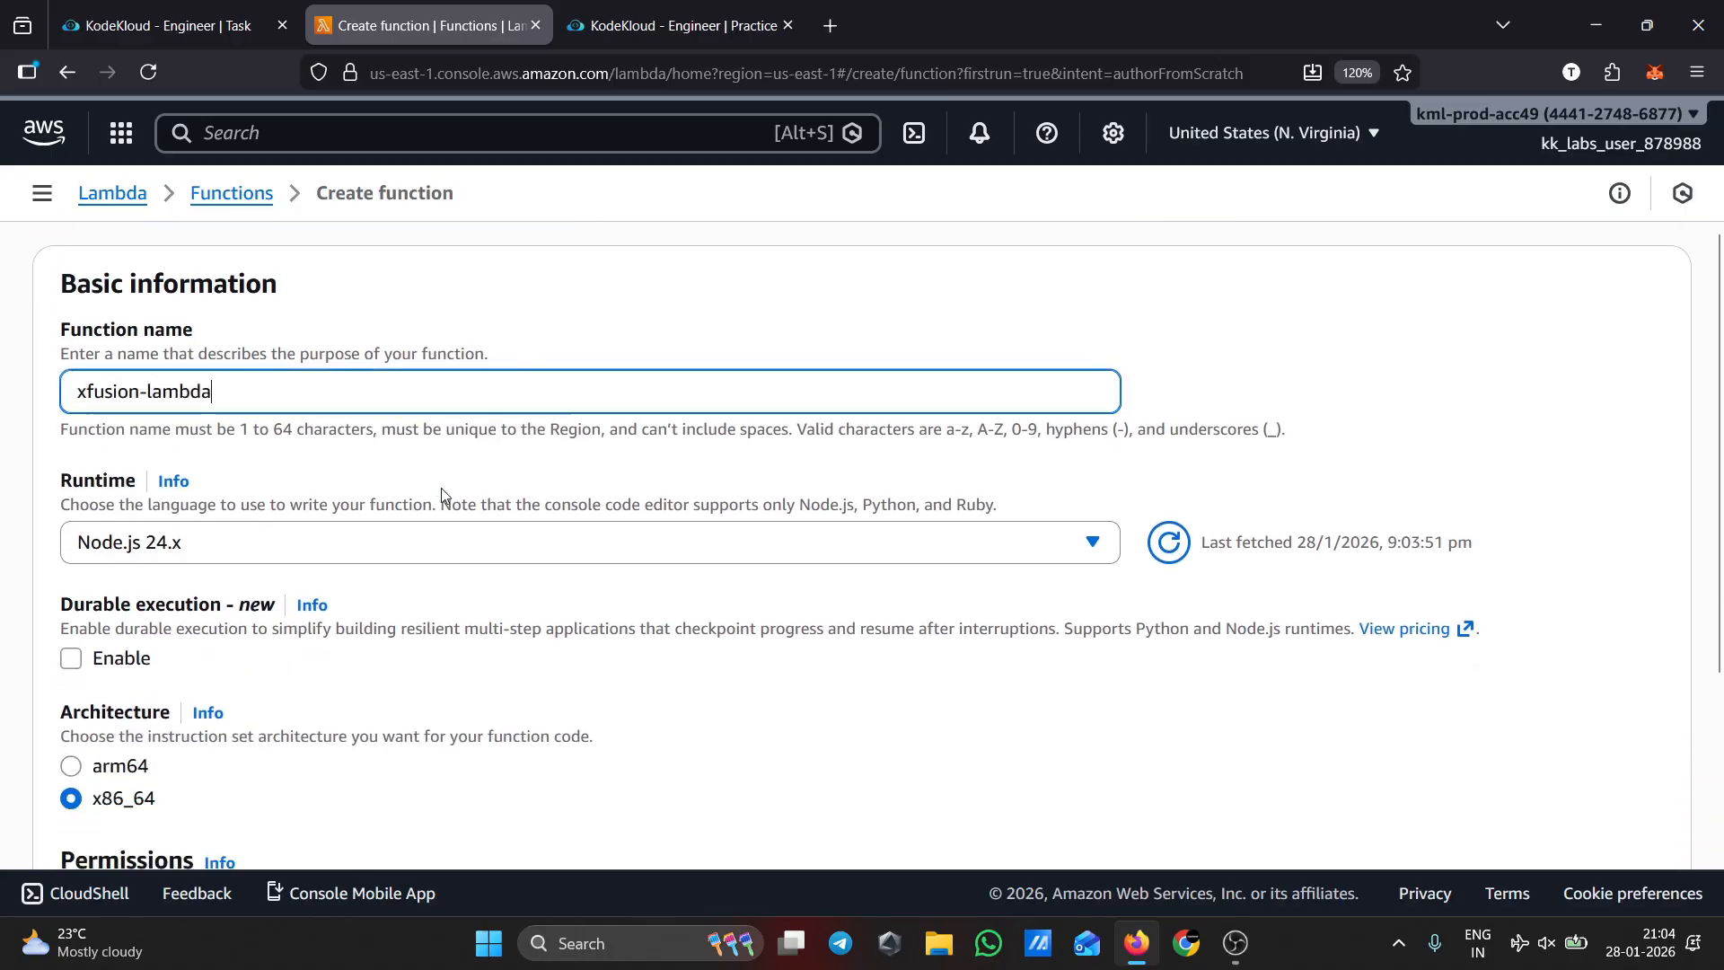
pyautogui.click(639, 492)
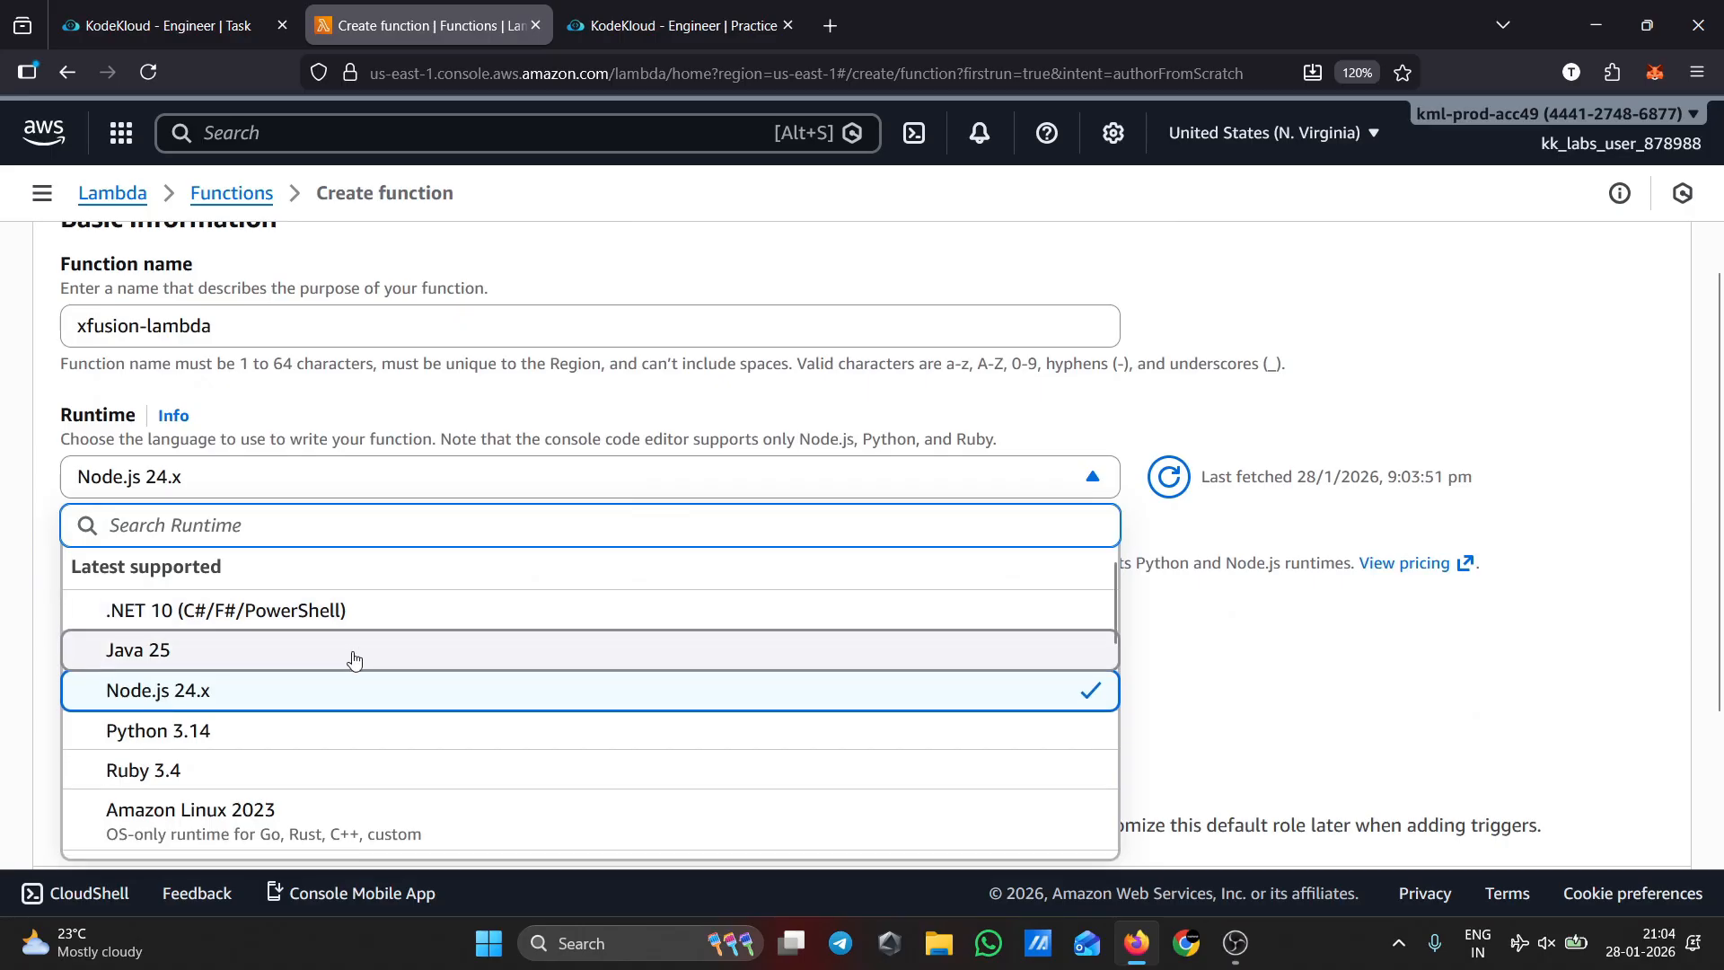
pyautogui.scroll(-3, 203, 623)
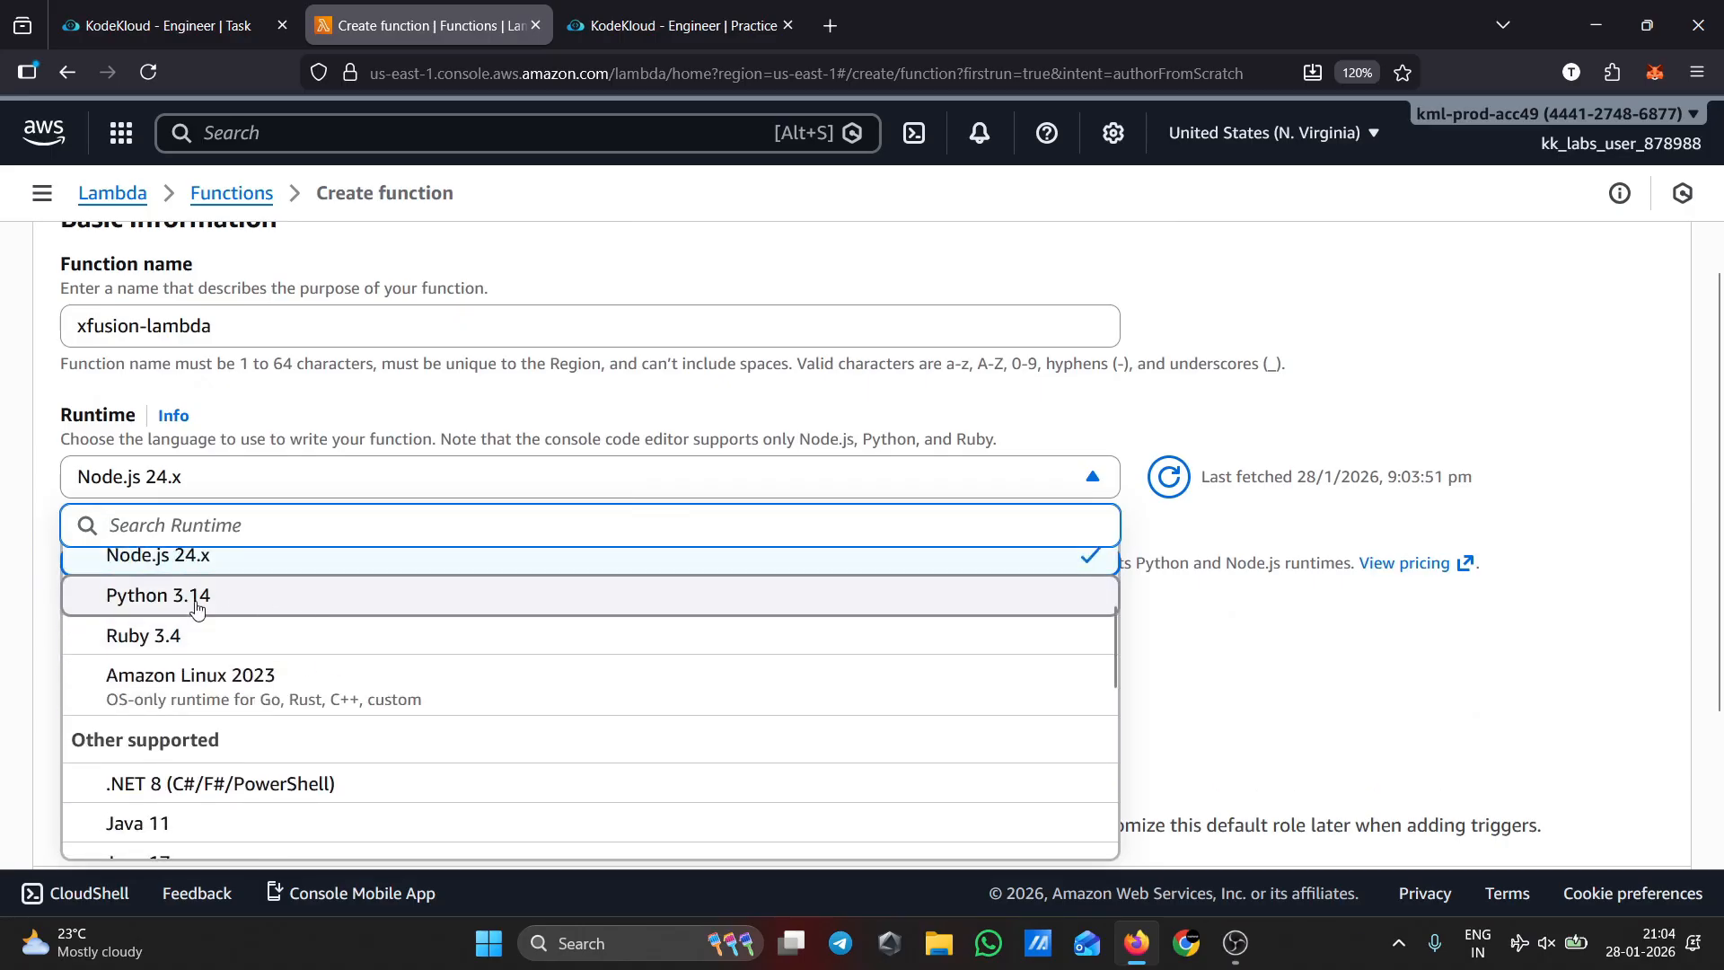
pyautogui.click(197, 609)
# Change the default execution role to a new role created from AWS policy templates.
pyautogui.scroll(-5, 531, 593)
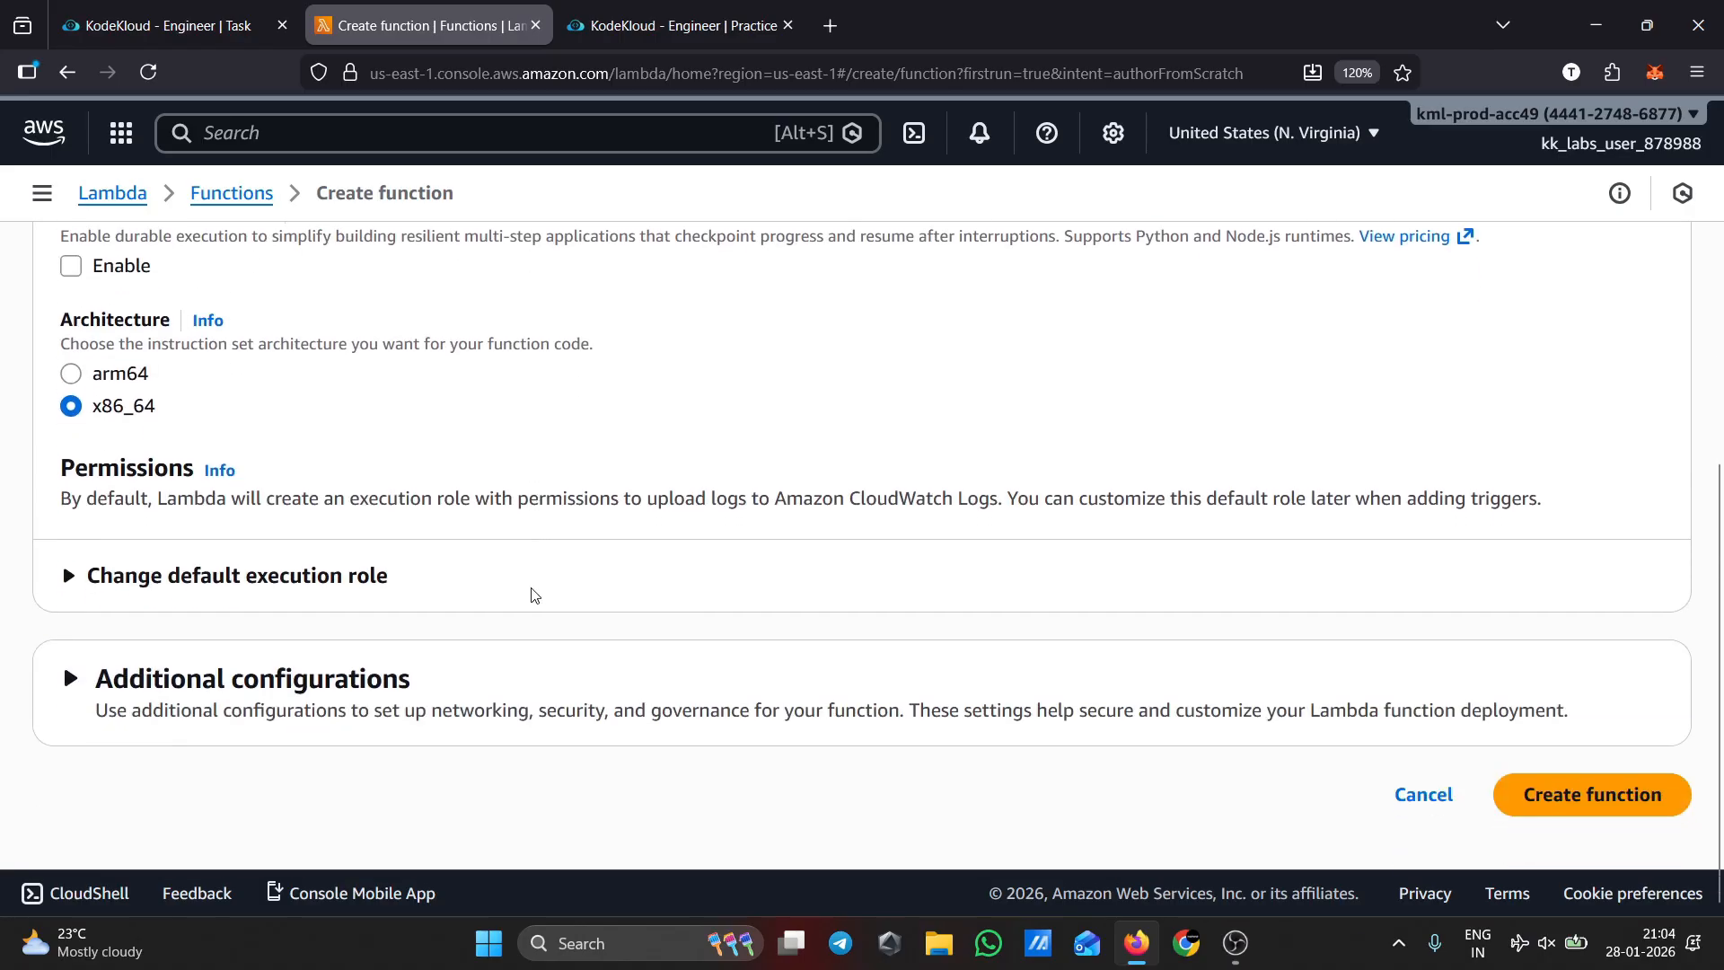
pyautogui.click(70, 582)
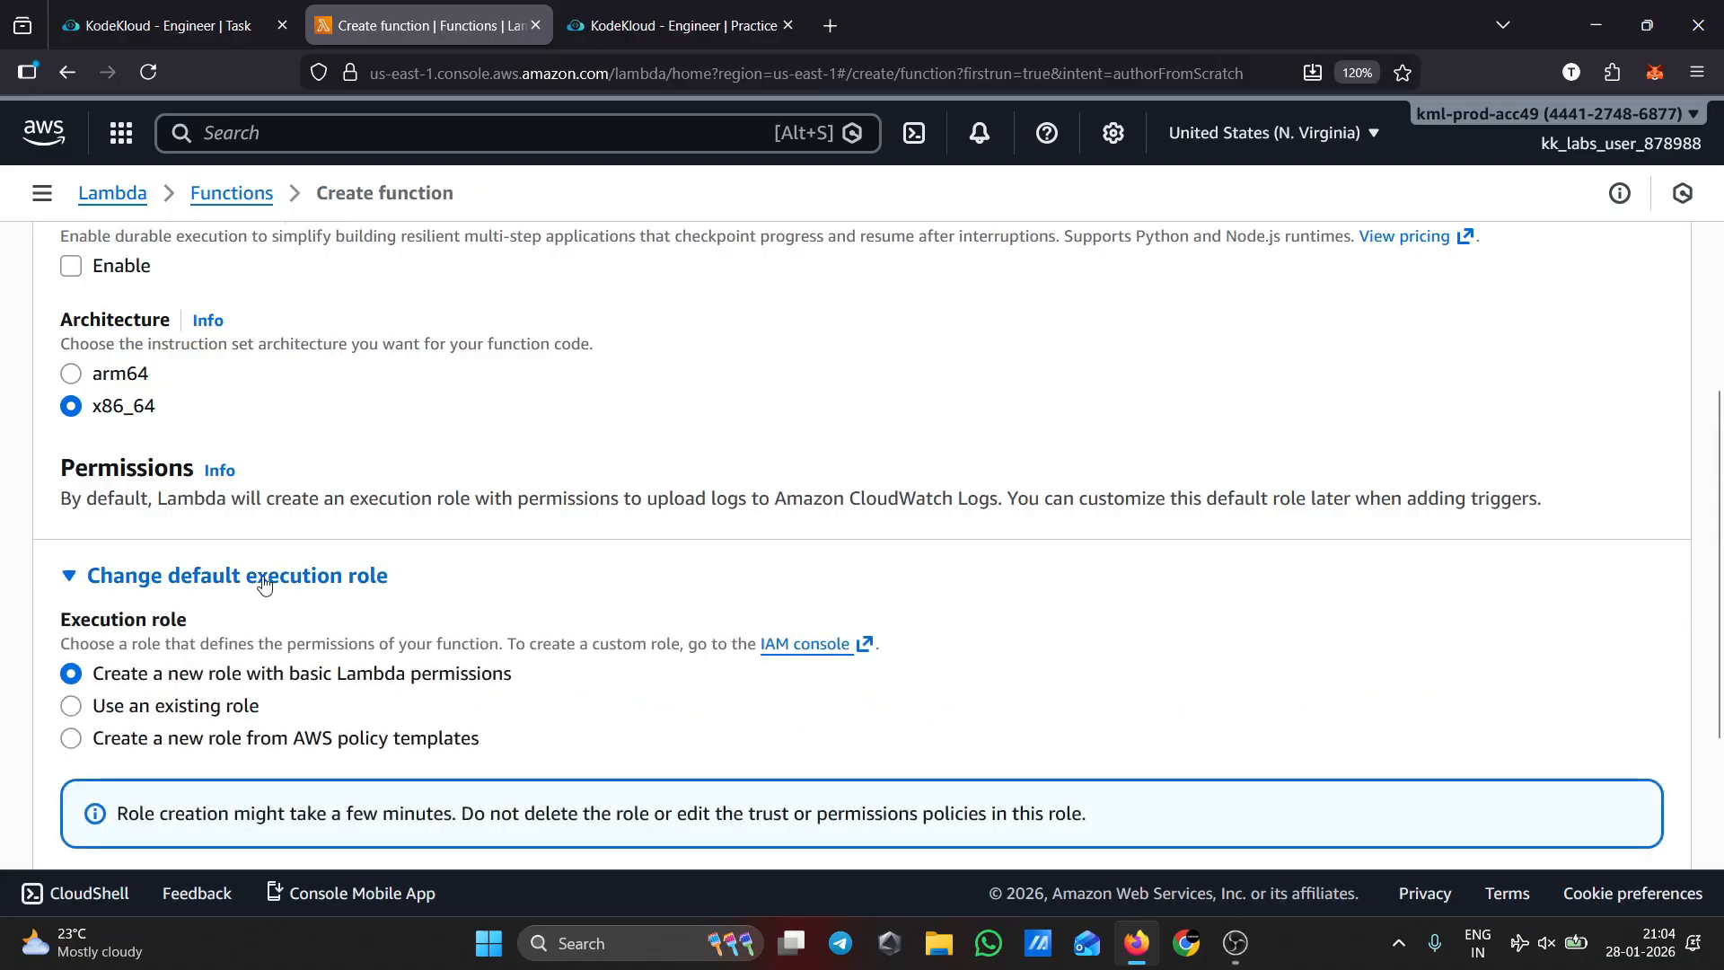
pyautogui.scroll(-2, 263, 584)
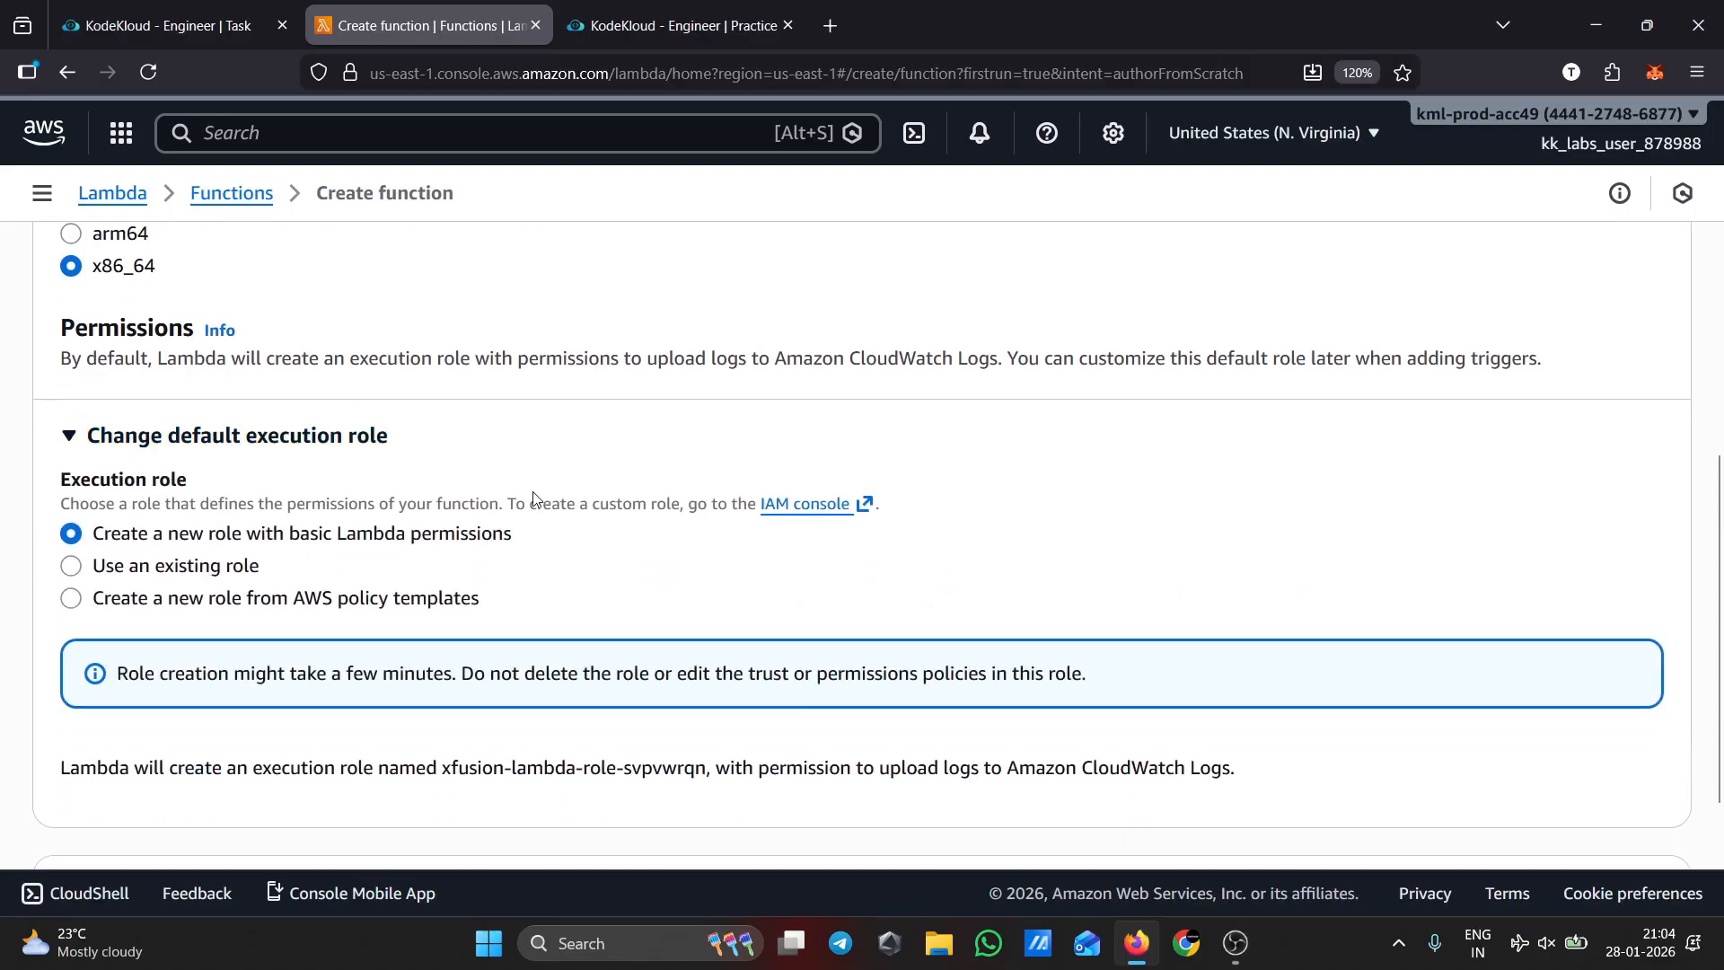
pyautogui.scroll(-2, 534, 500)
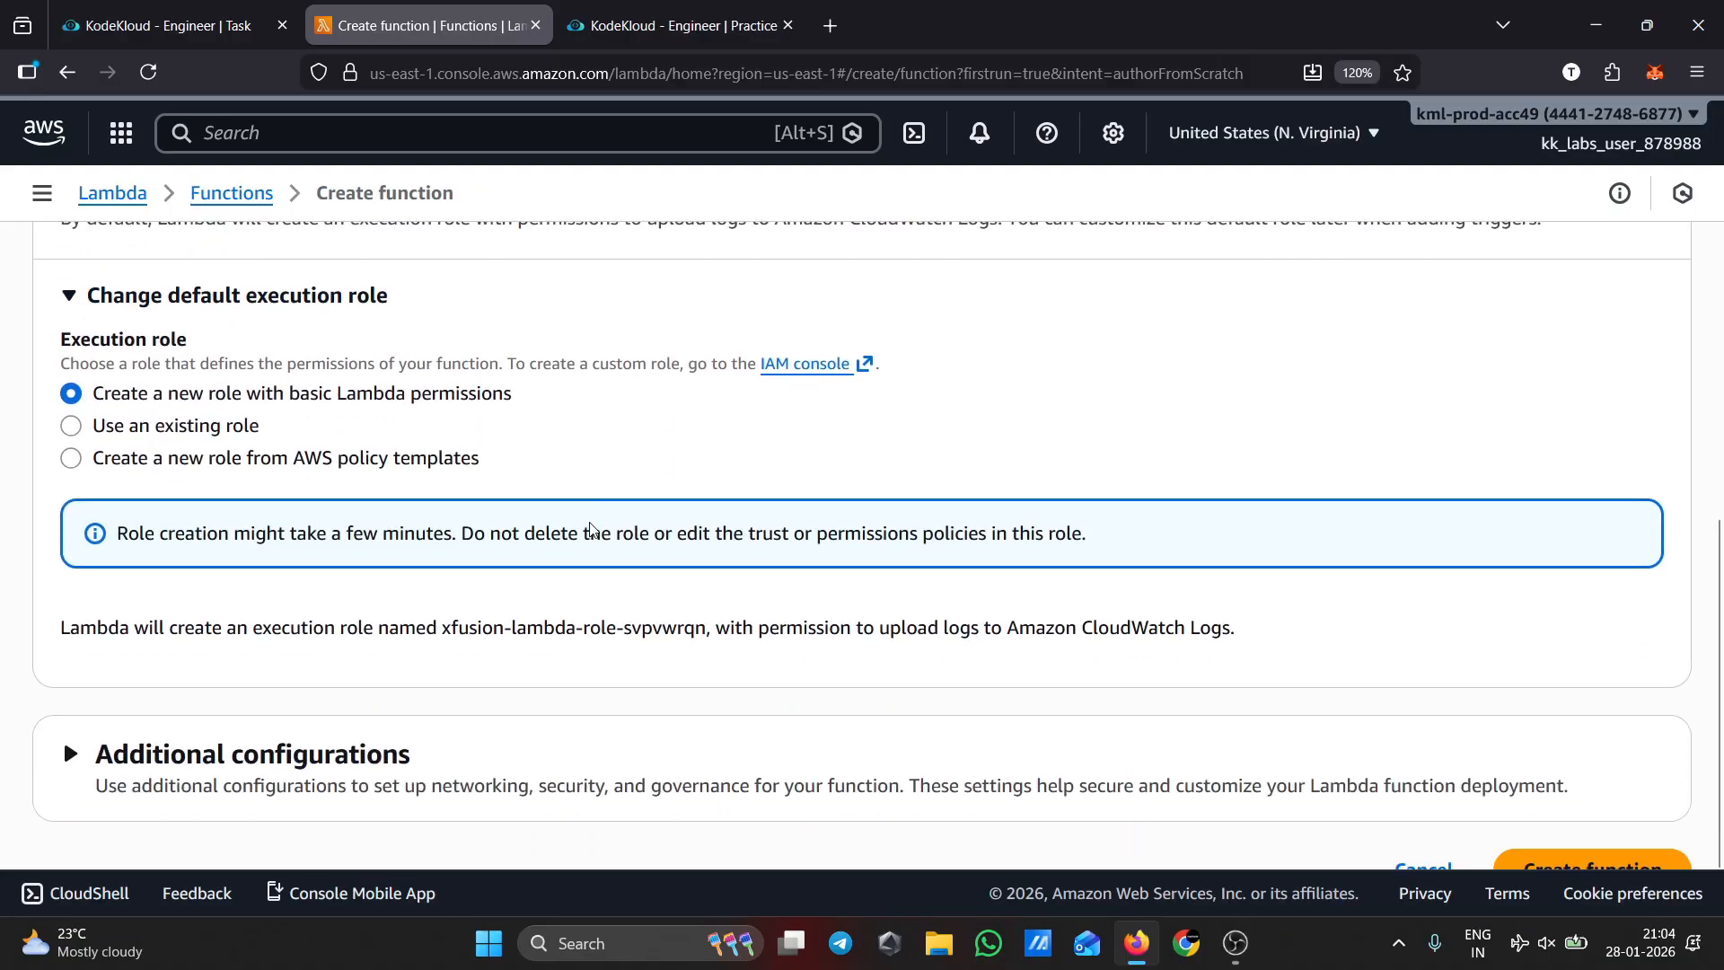
pyautogui.click(72, 459)
# Copy the required IAM role name from the task and name the new execution role lambda_execution_role.
pyautogui.scroll(-3, 302, 413)
pyautogui.click(302, 420)
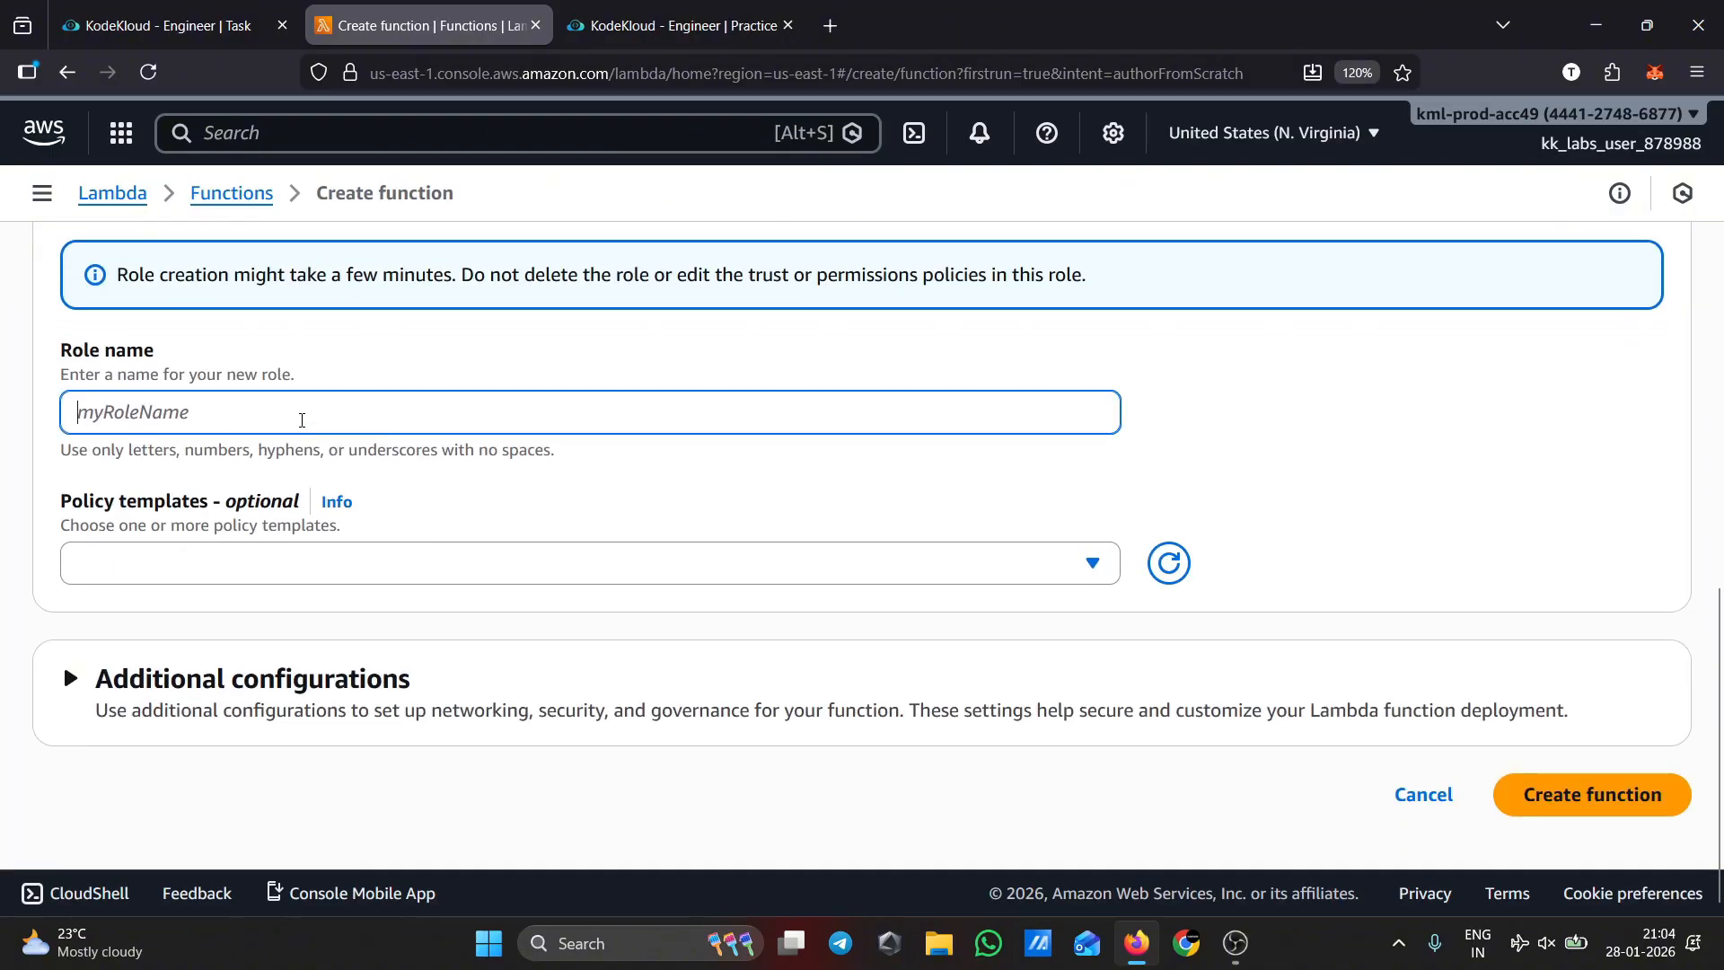
pyautogui.click(171, 29)
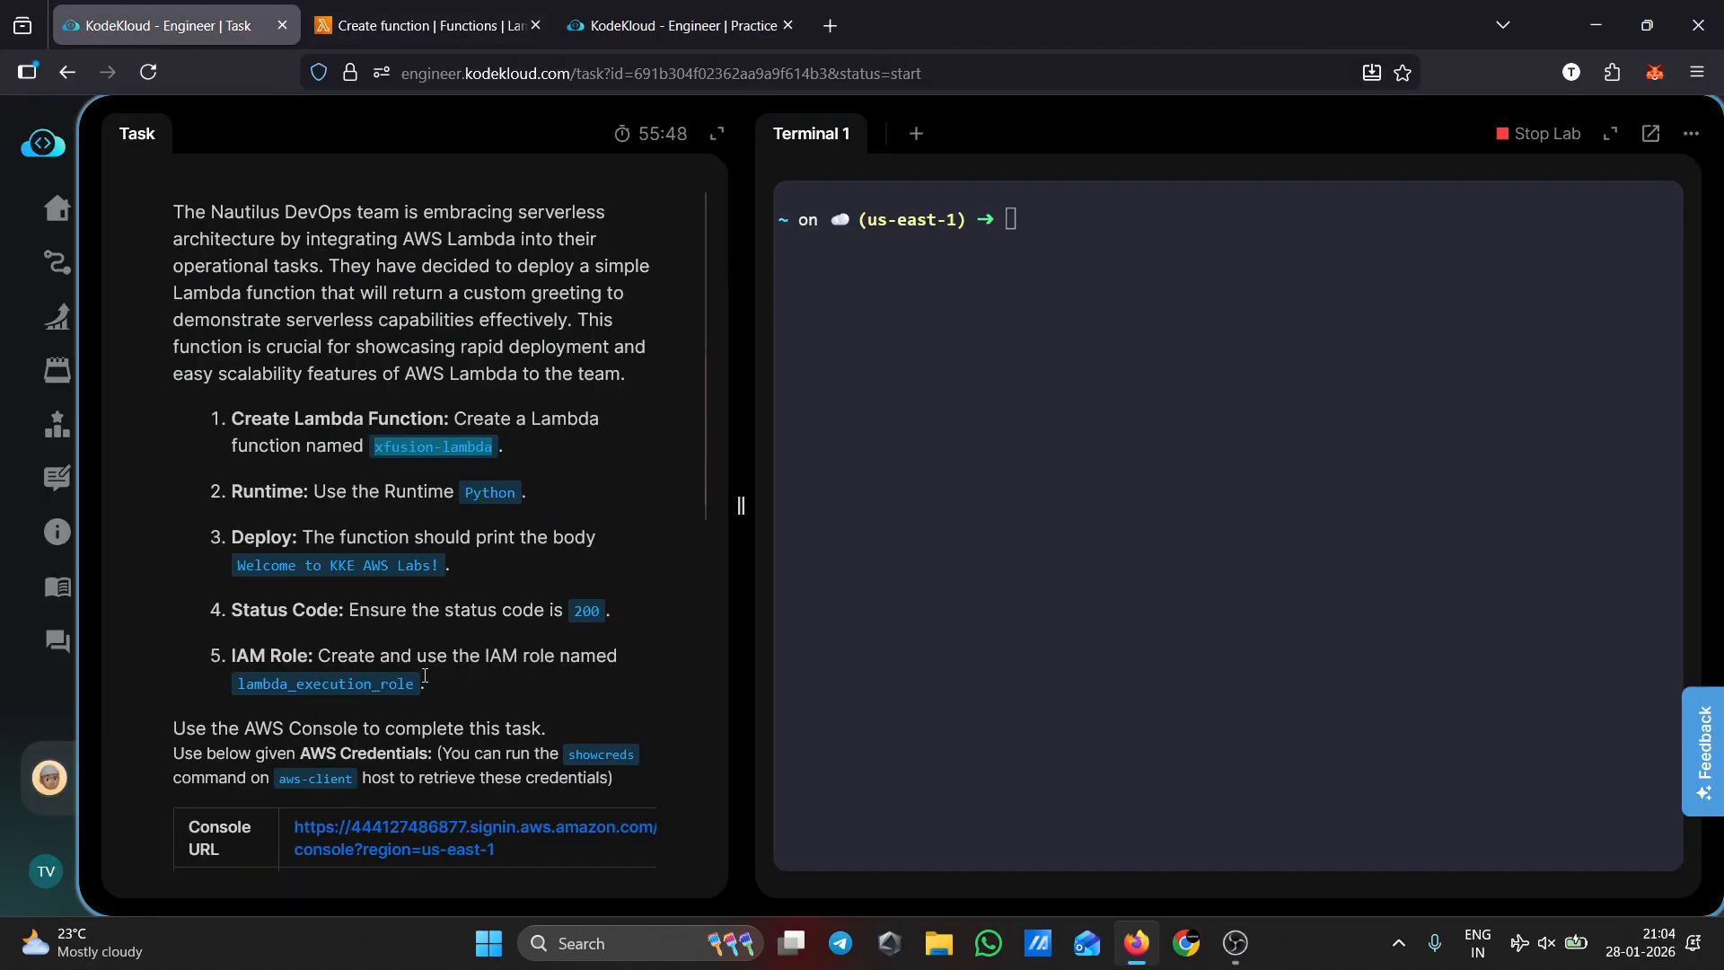
pyautogui.moveTo(419, 680); pyautogui.dragTo(229, 682)
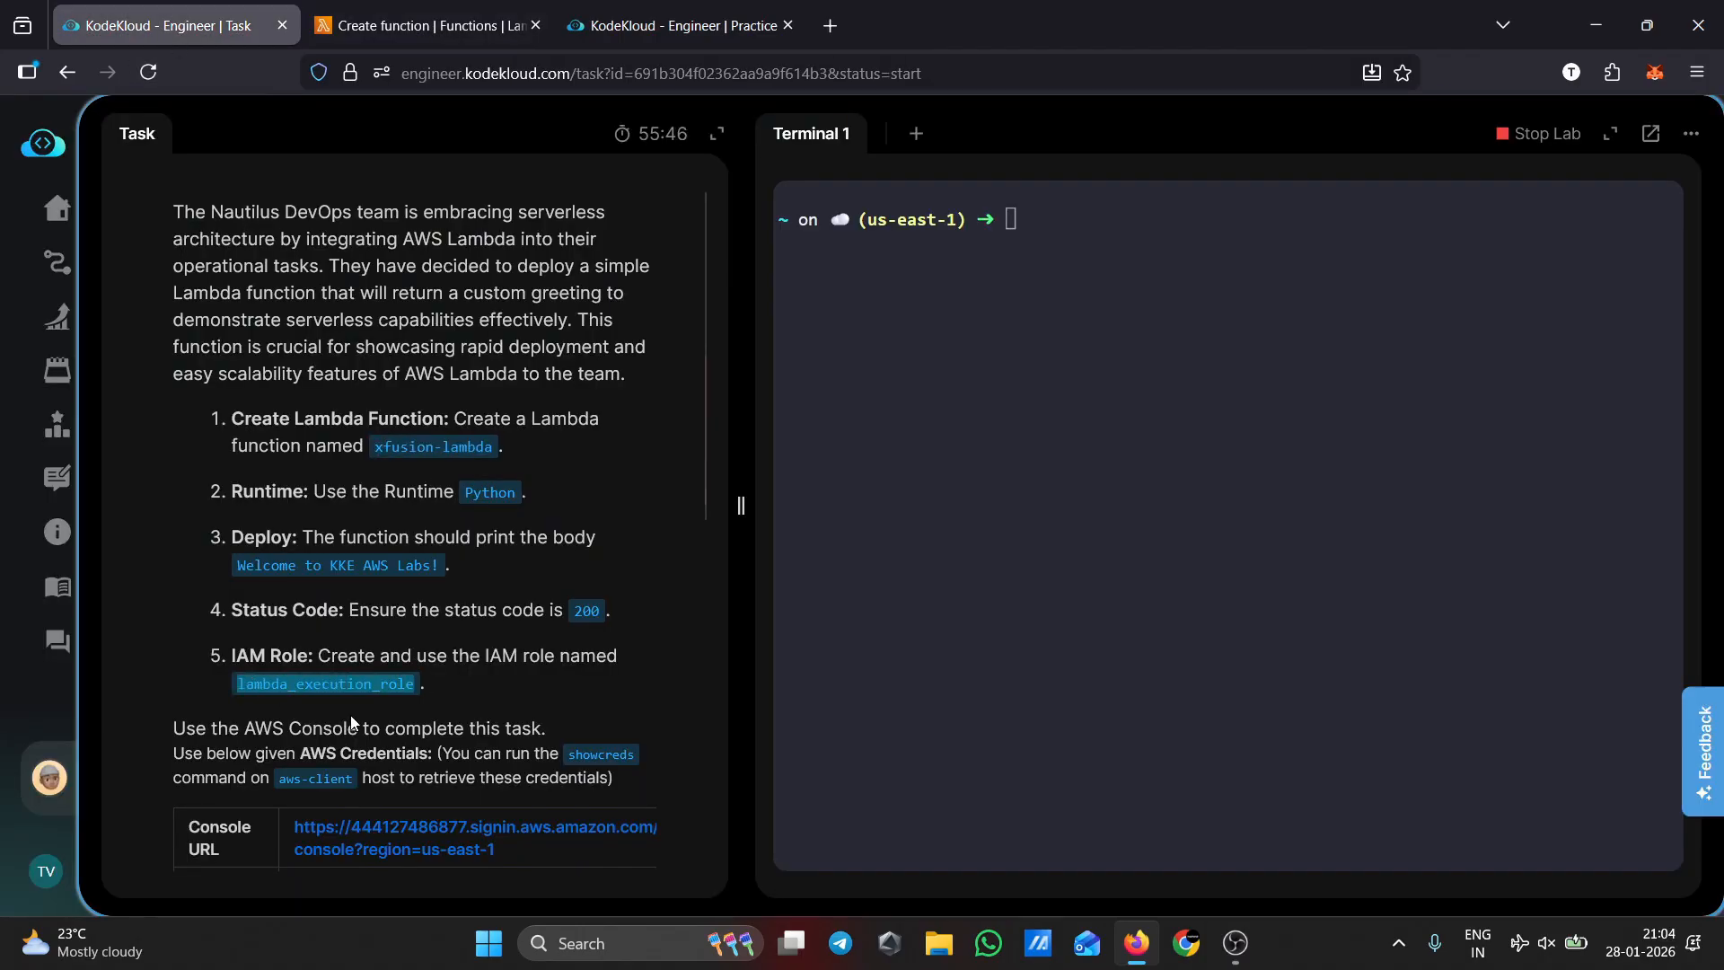
pyautogui.hotkey('ctrl', 'c')
pyautogui.hotkey('ctrl', 'Tab')
pyautogui.hotkey('ctrl', 'v')
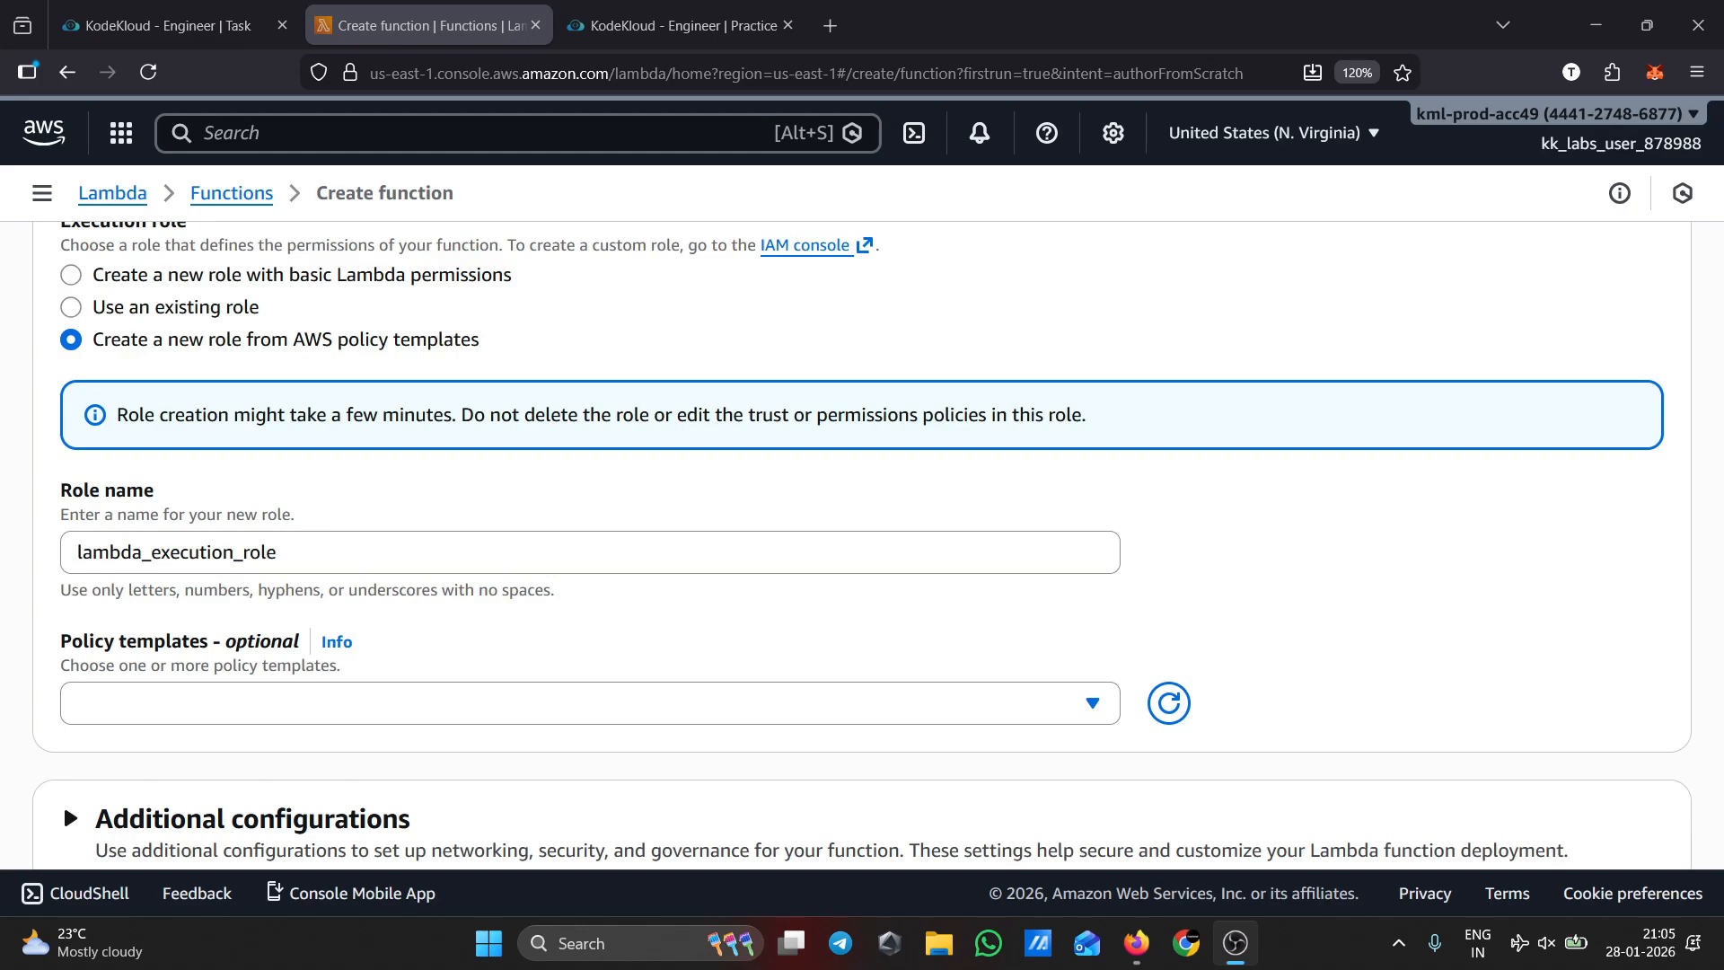
pyautogui.click(1293, 258)
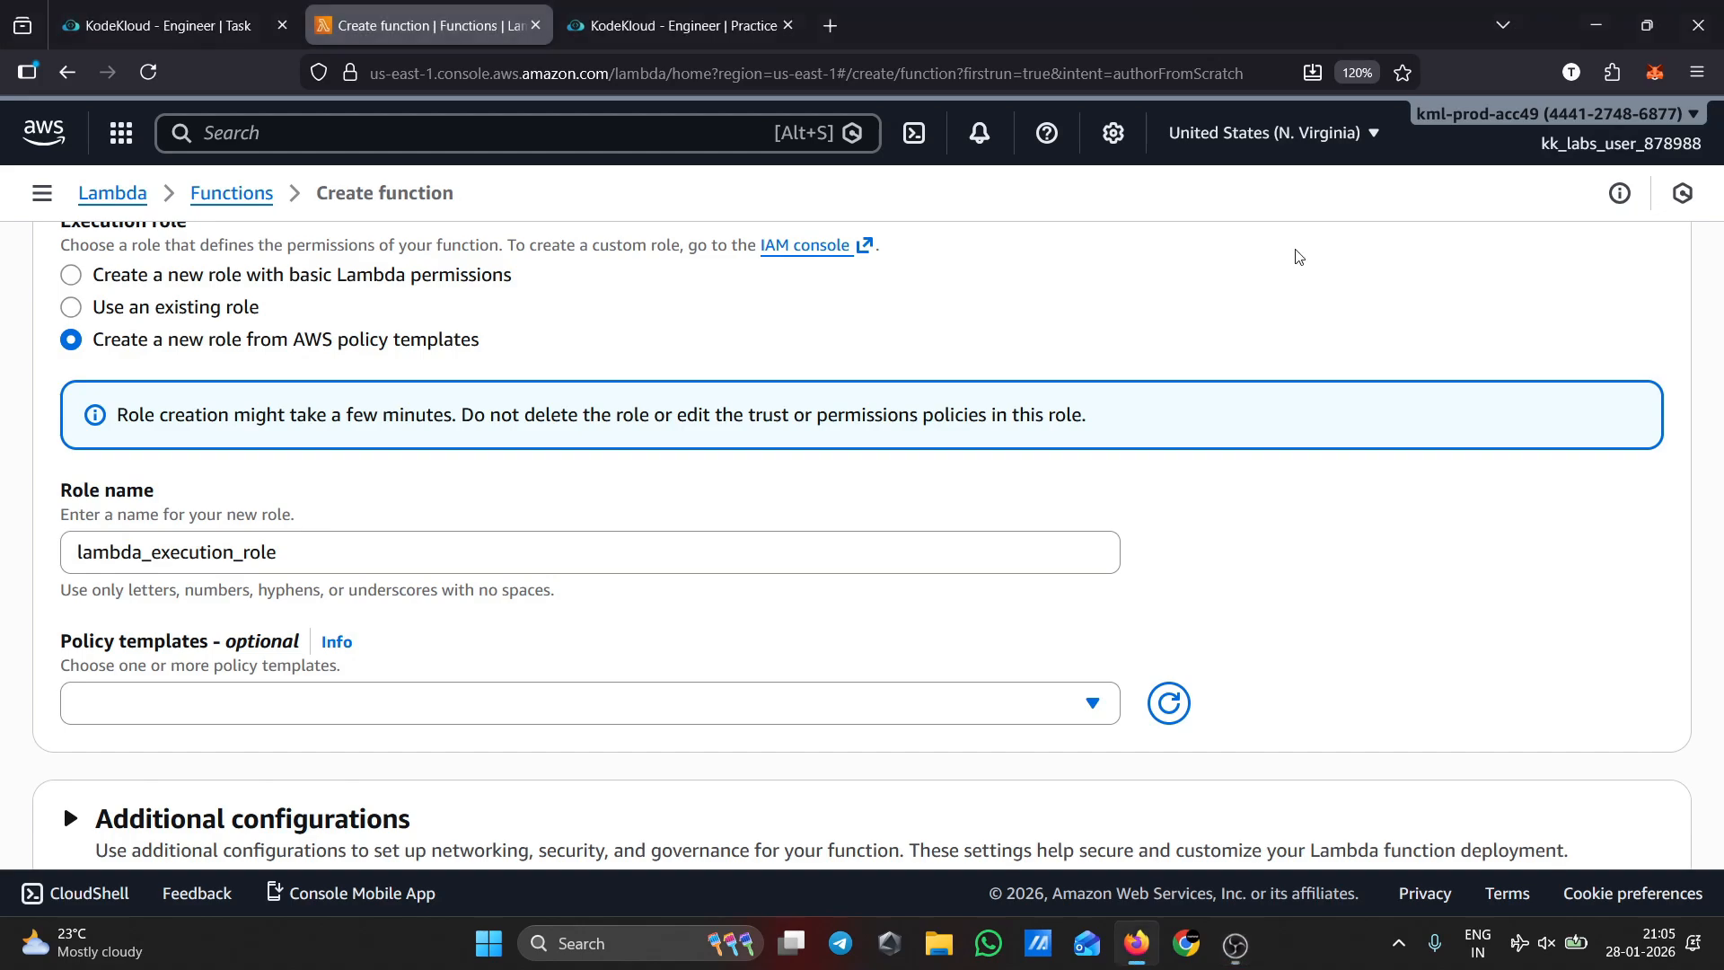
# Add the Basic Lambda@Edge permissions (for CloudFront trigger) policy template to the new execution role.
pyautogui.click(669, 718)
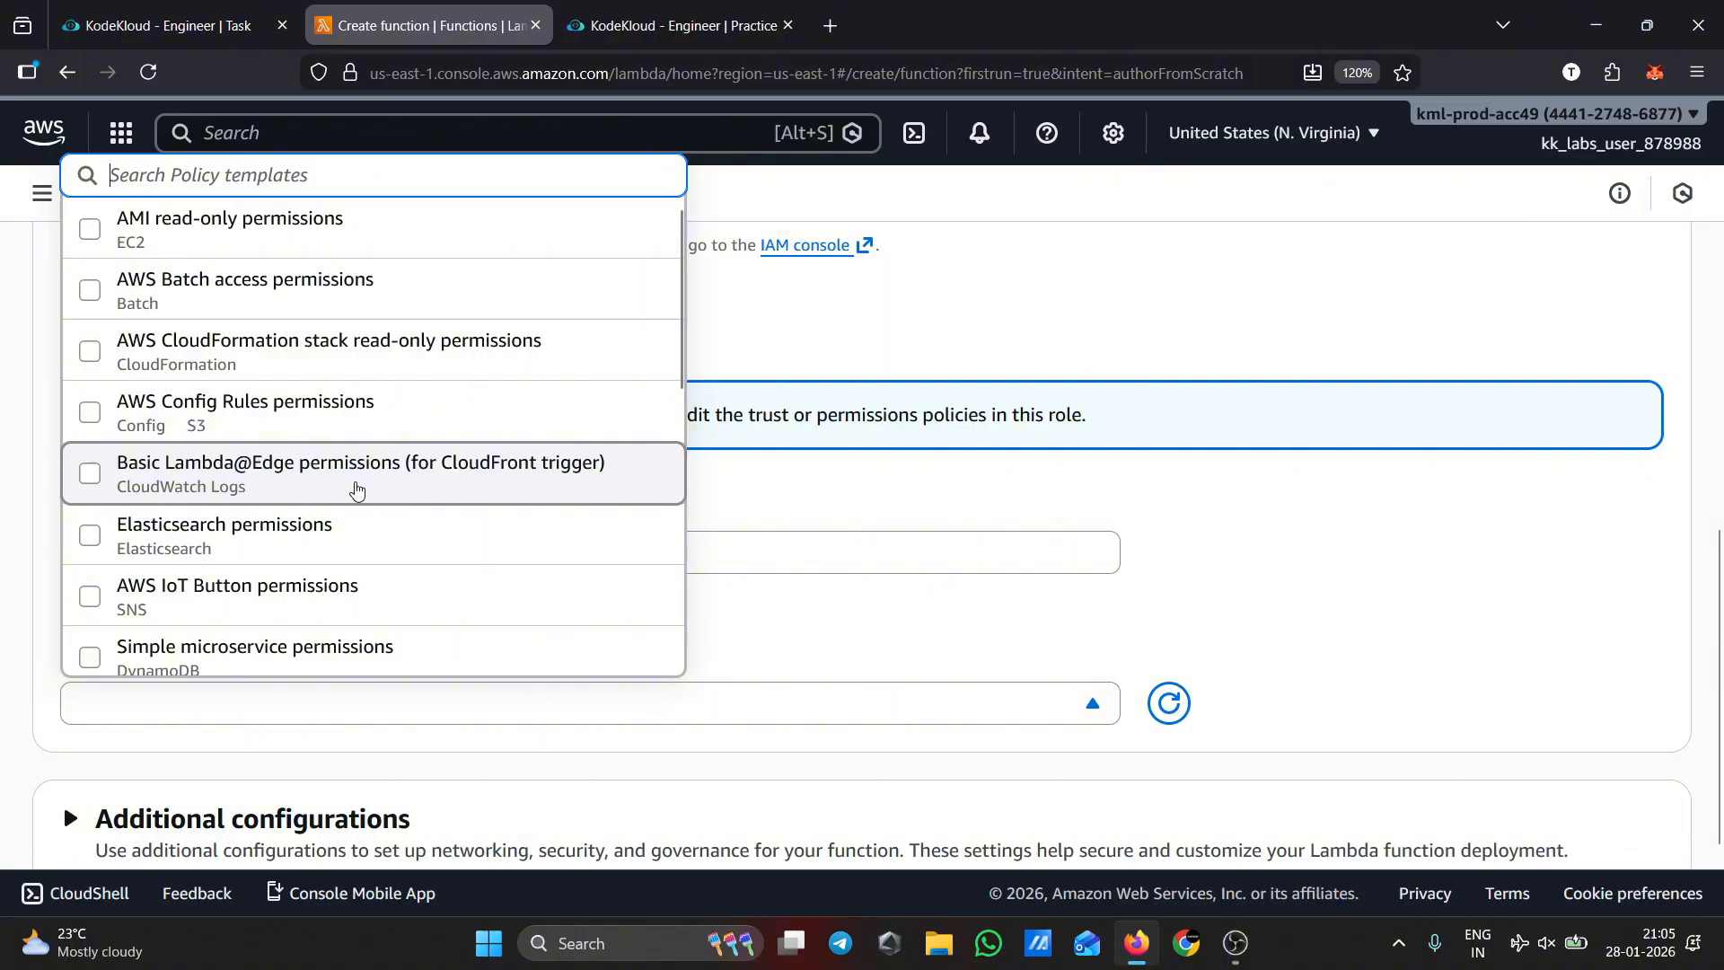
pyautogui.click(356, 489)
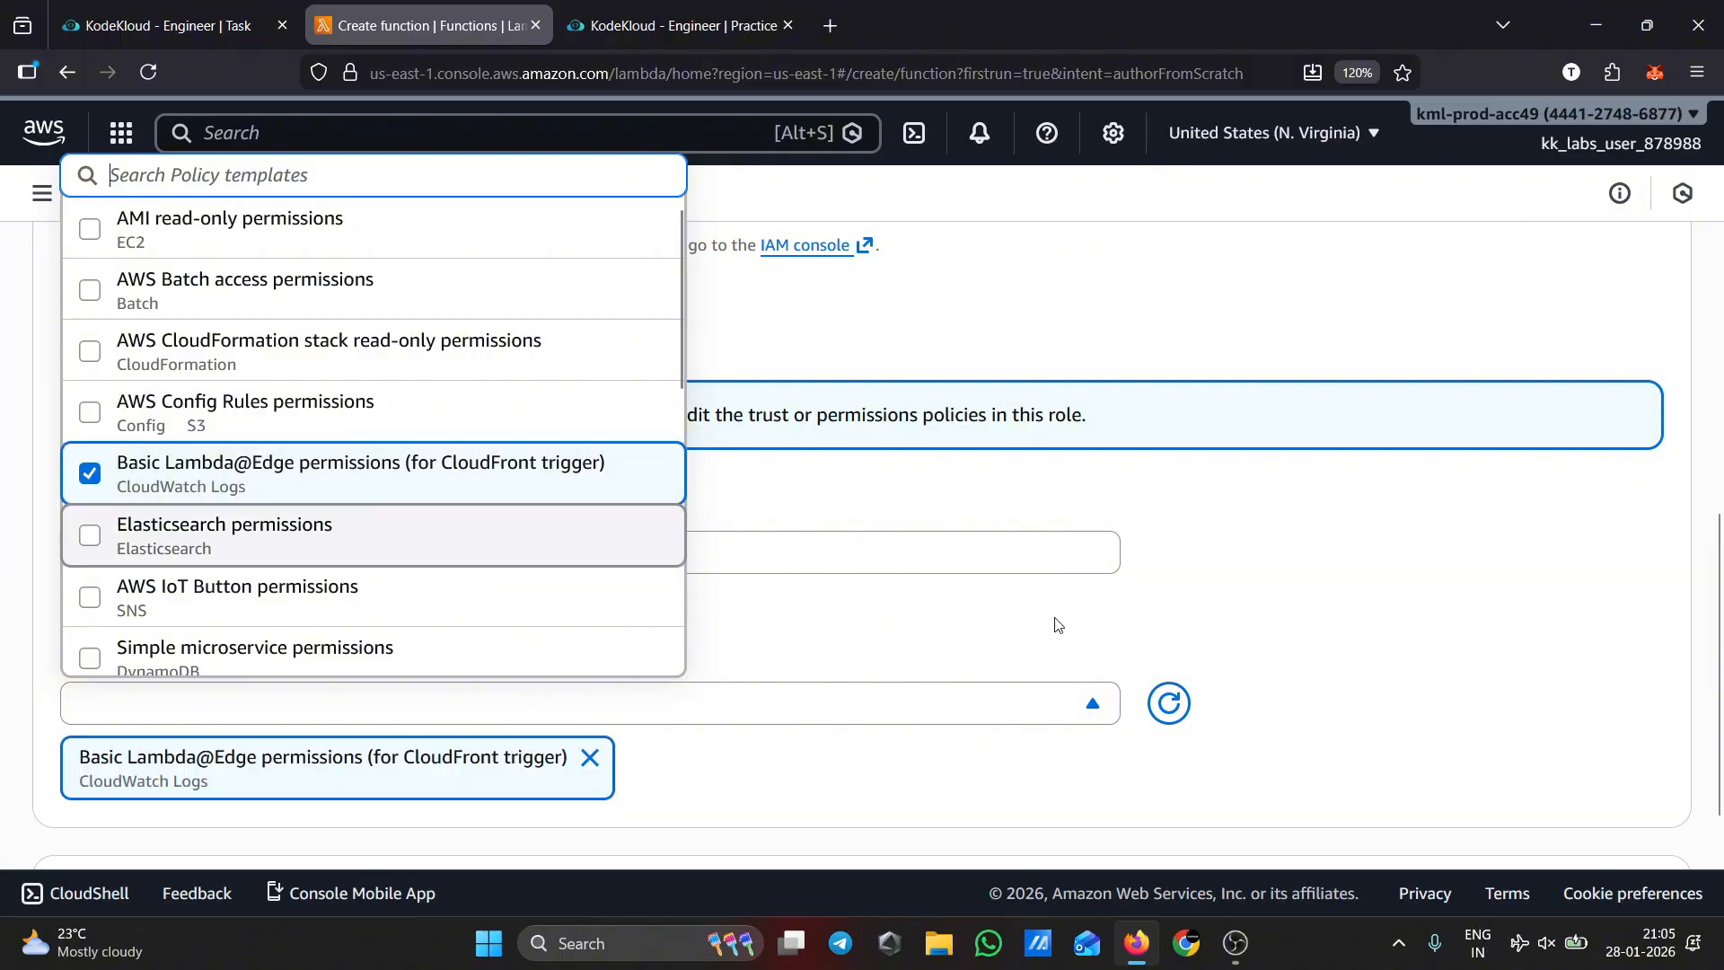
pyautogui.click(1237, 663)
pyautogui.scroll(-2, 1257, 718)
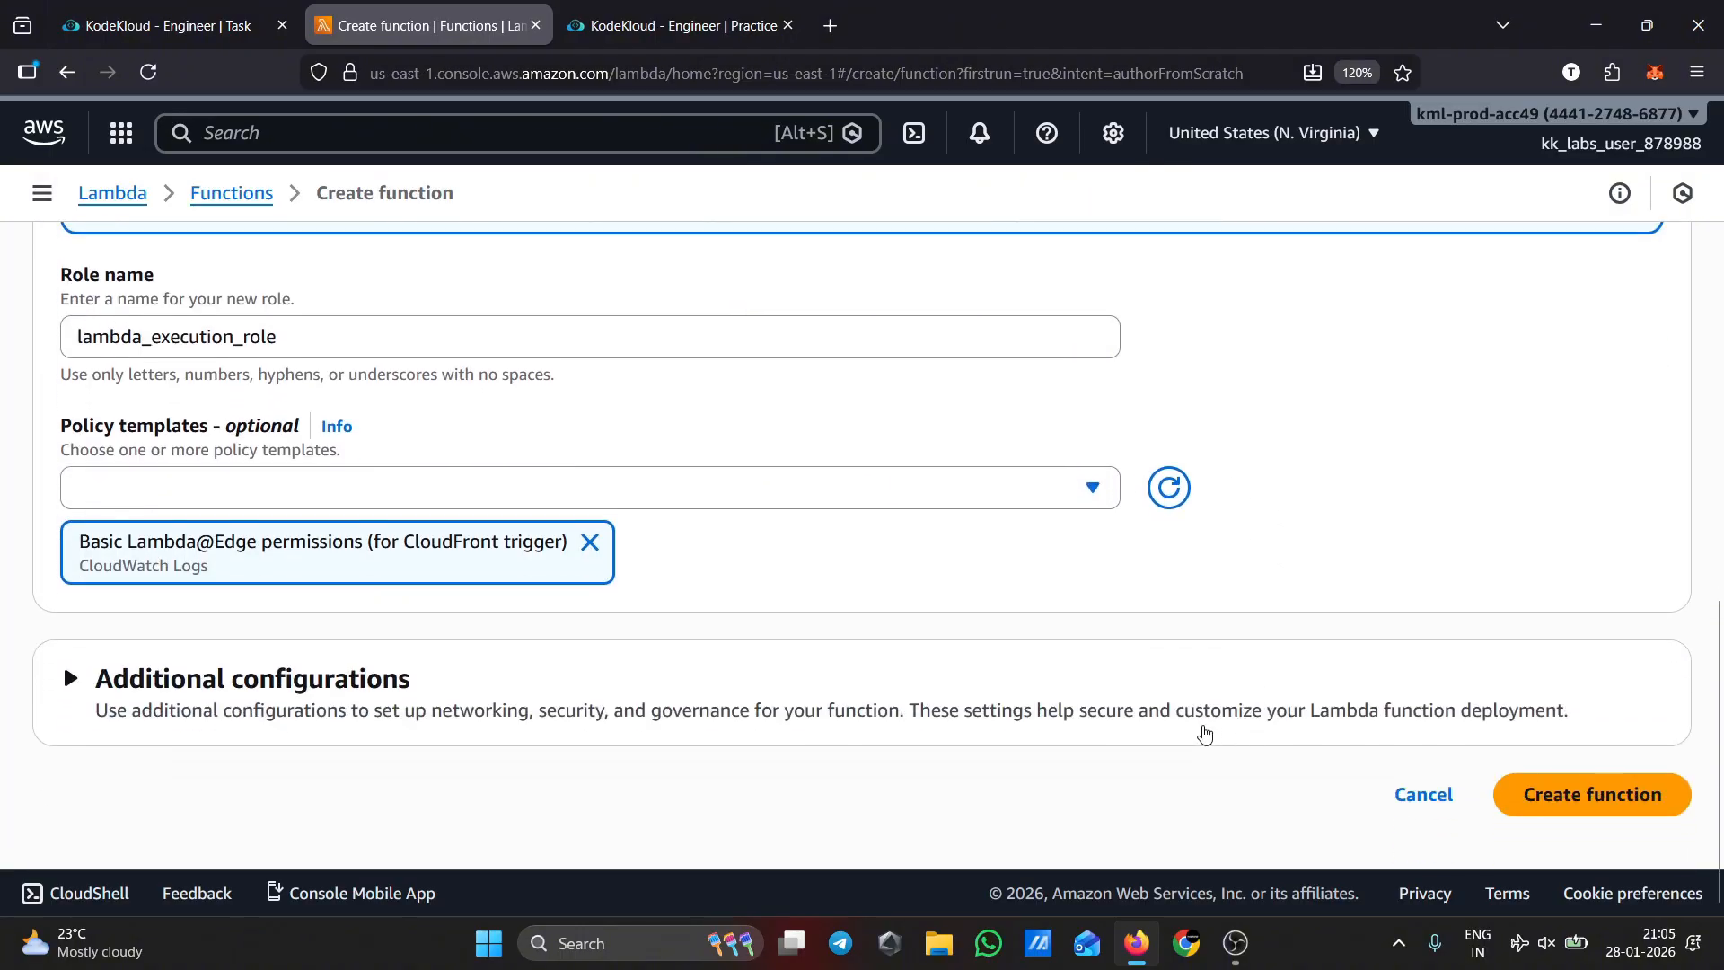
# Create the xfusion-lambda function with the configured settings and dismiss the getting-started dialog.
pyautogui.click(1587, 799)
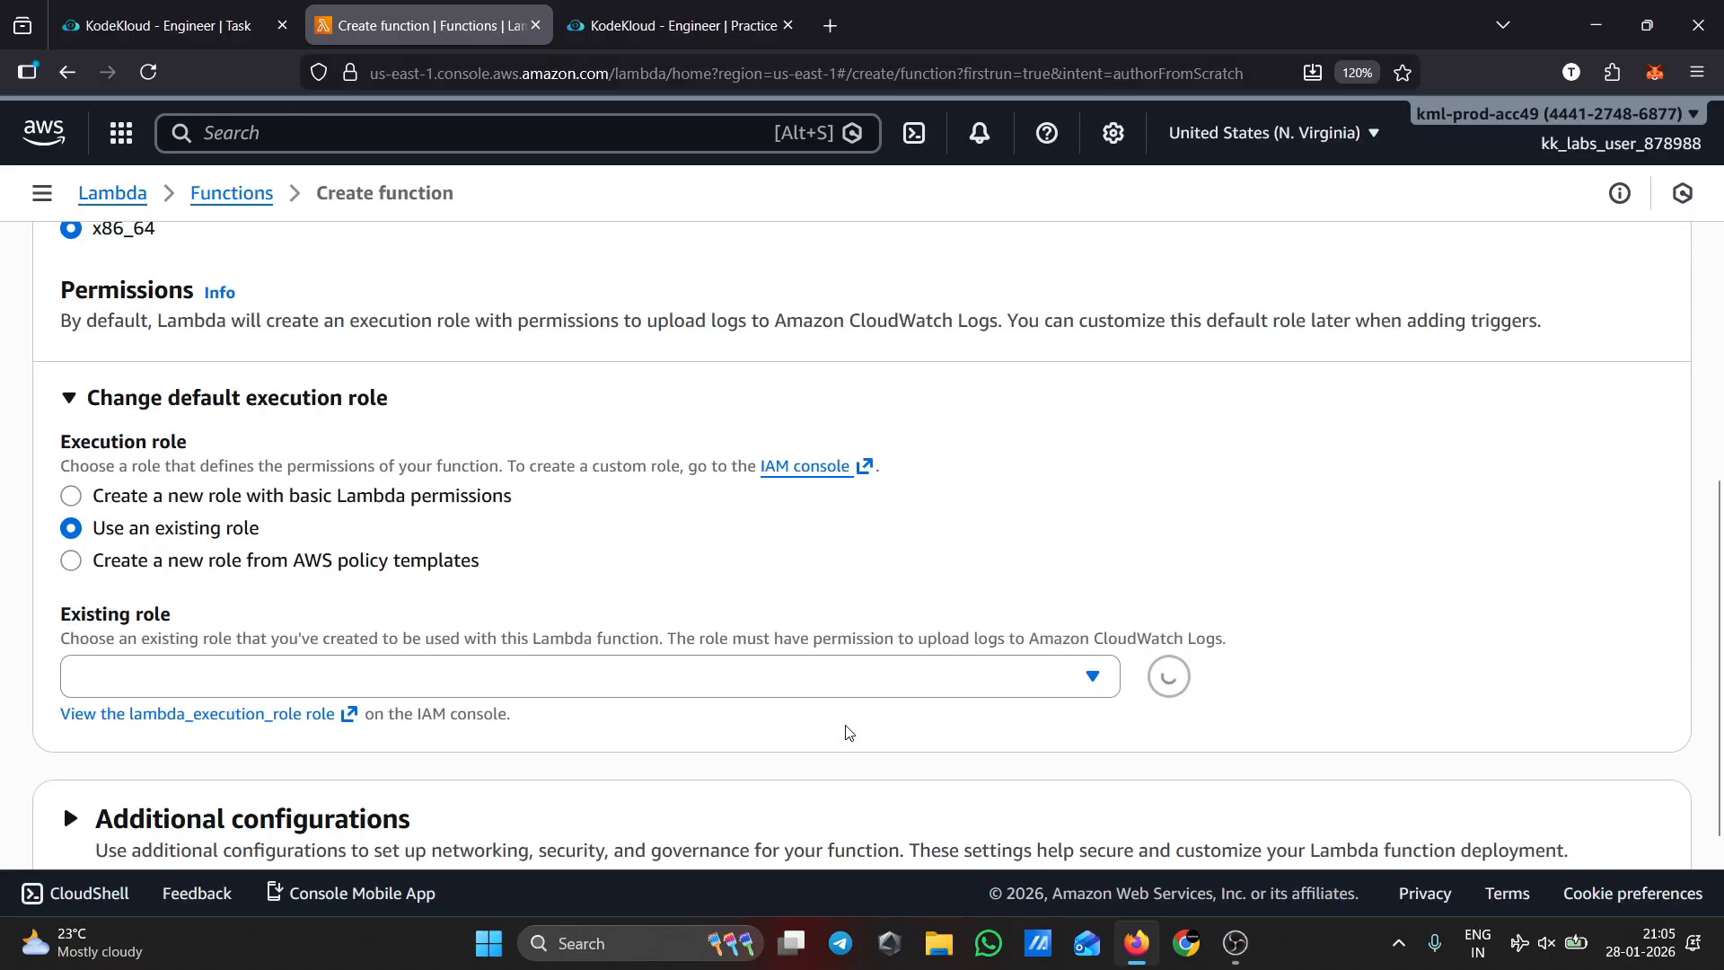
pyautogui.scroll(-2, 853, 732)
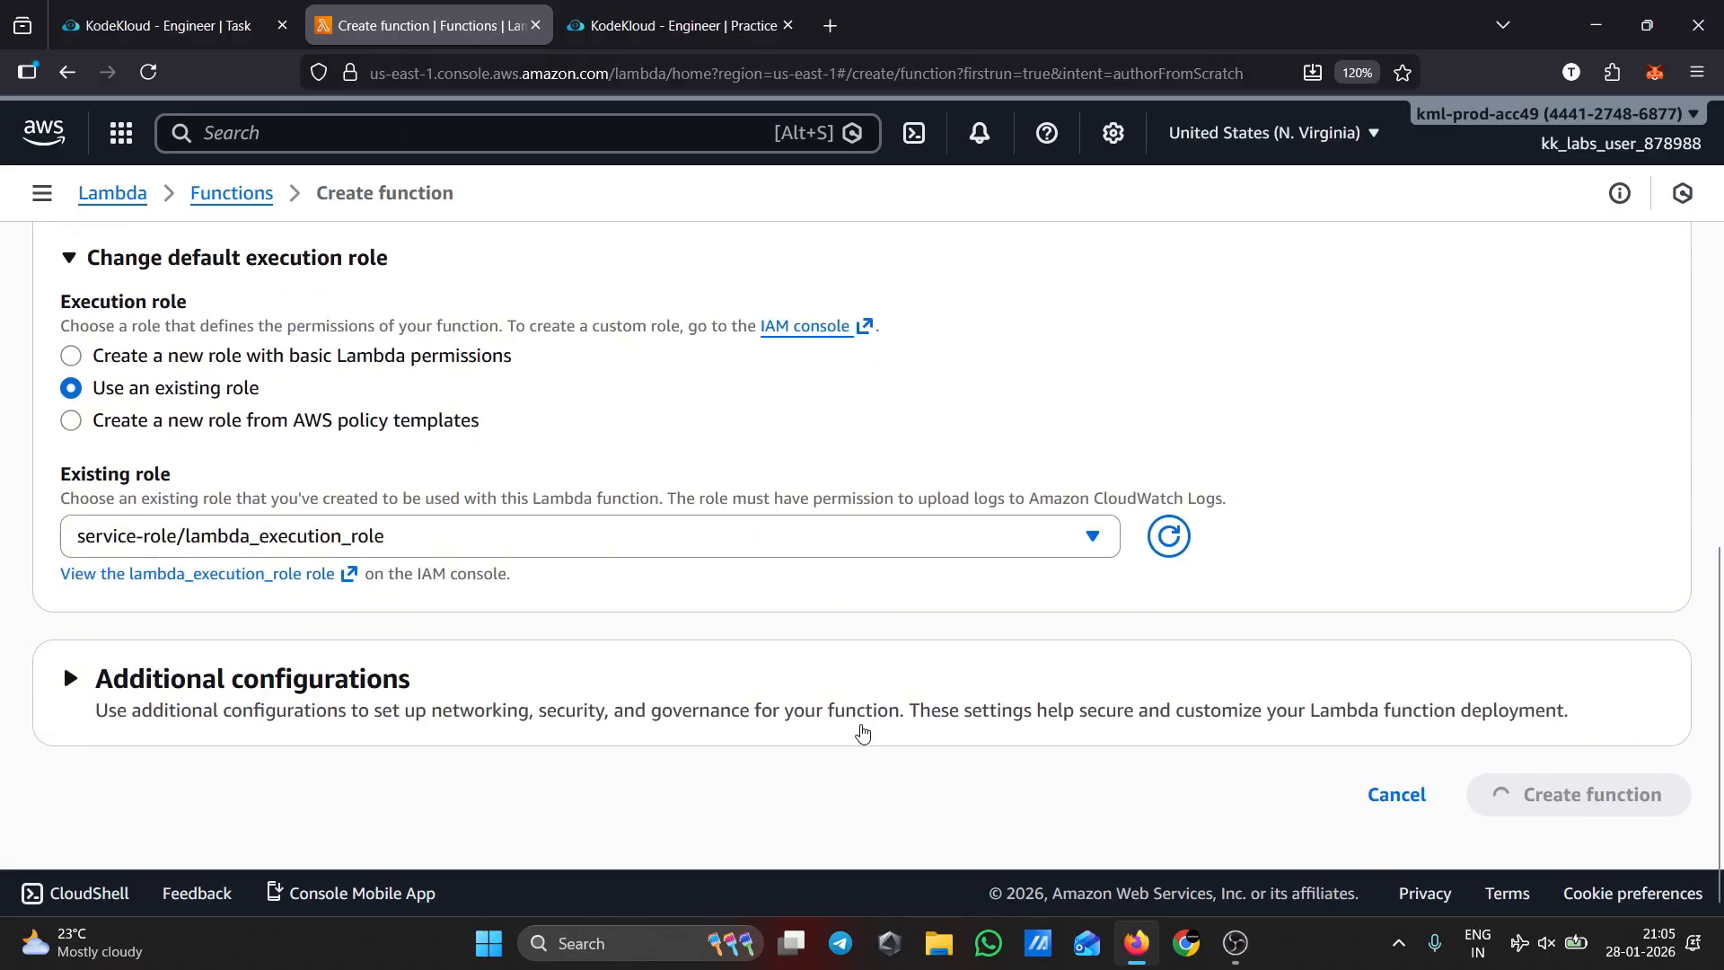
pyautogui.scroll(10, 862, 732)
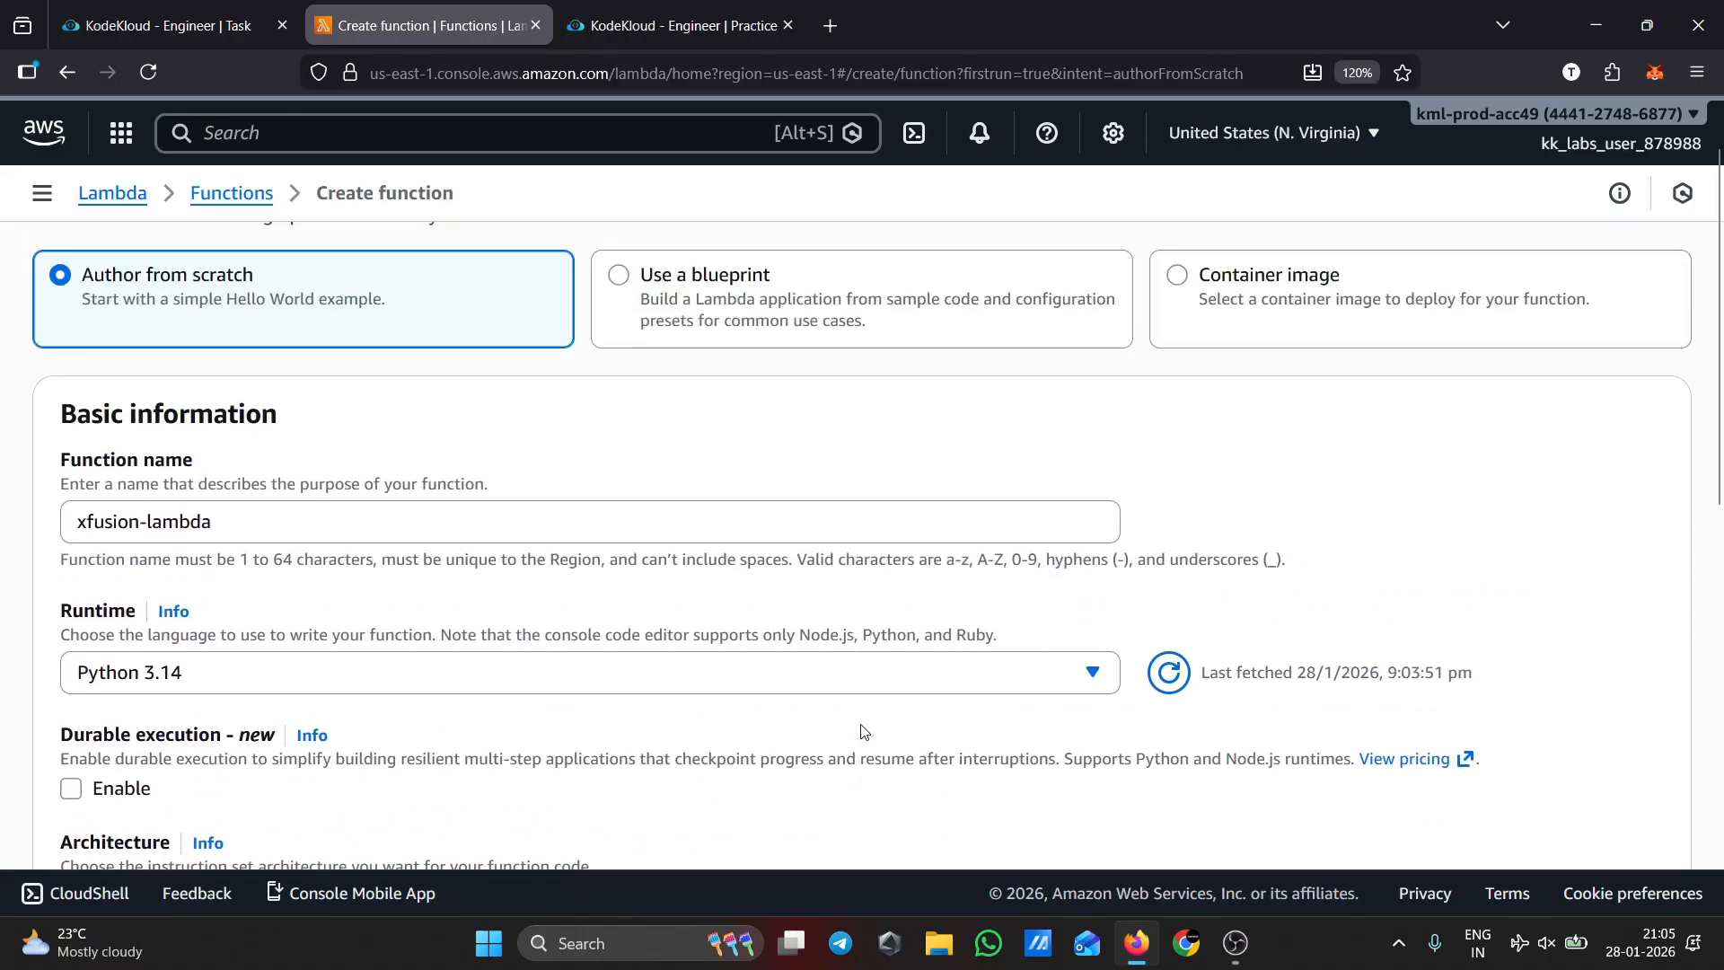
pyautogui.scroll(1, 862, 732)
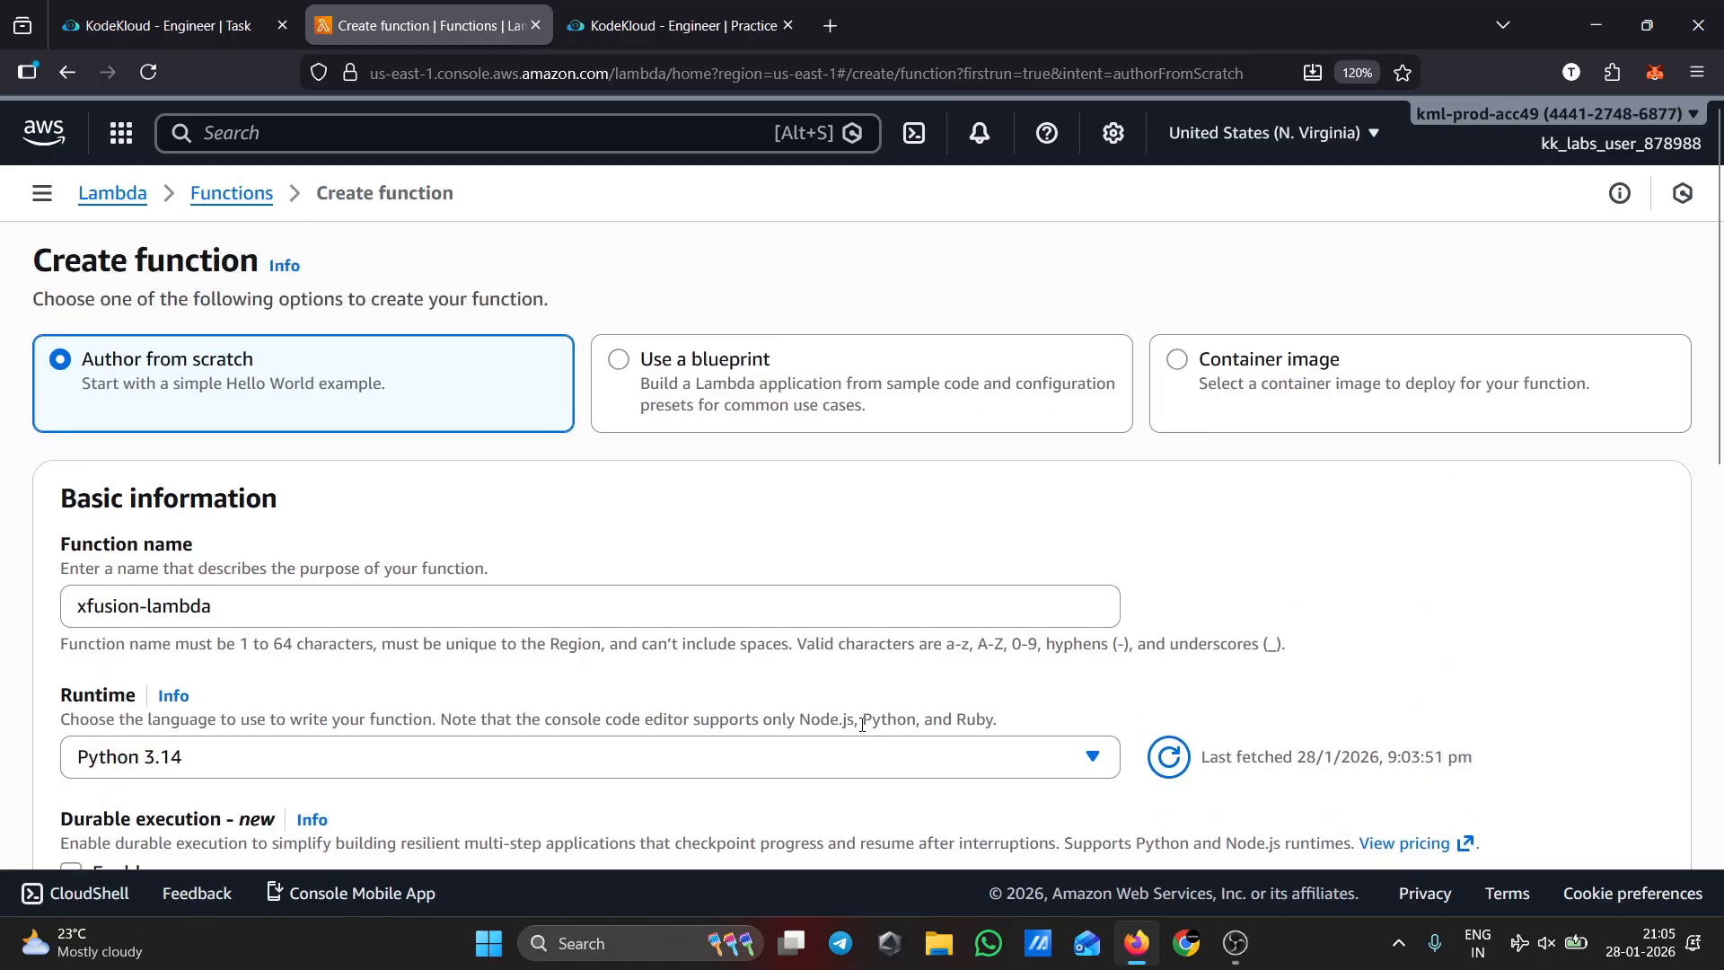
pyautogui.scroll(-10, 1497, 773)
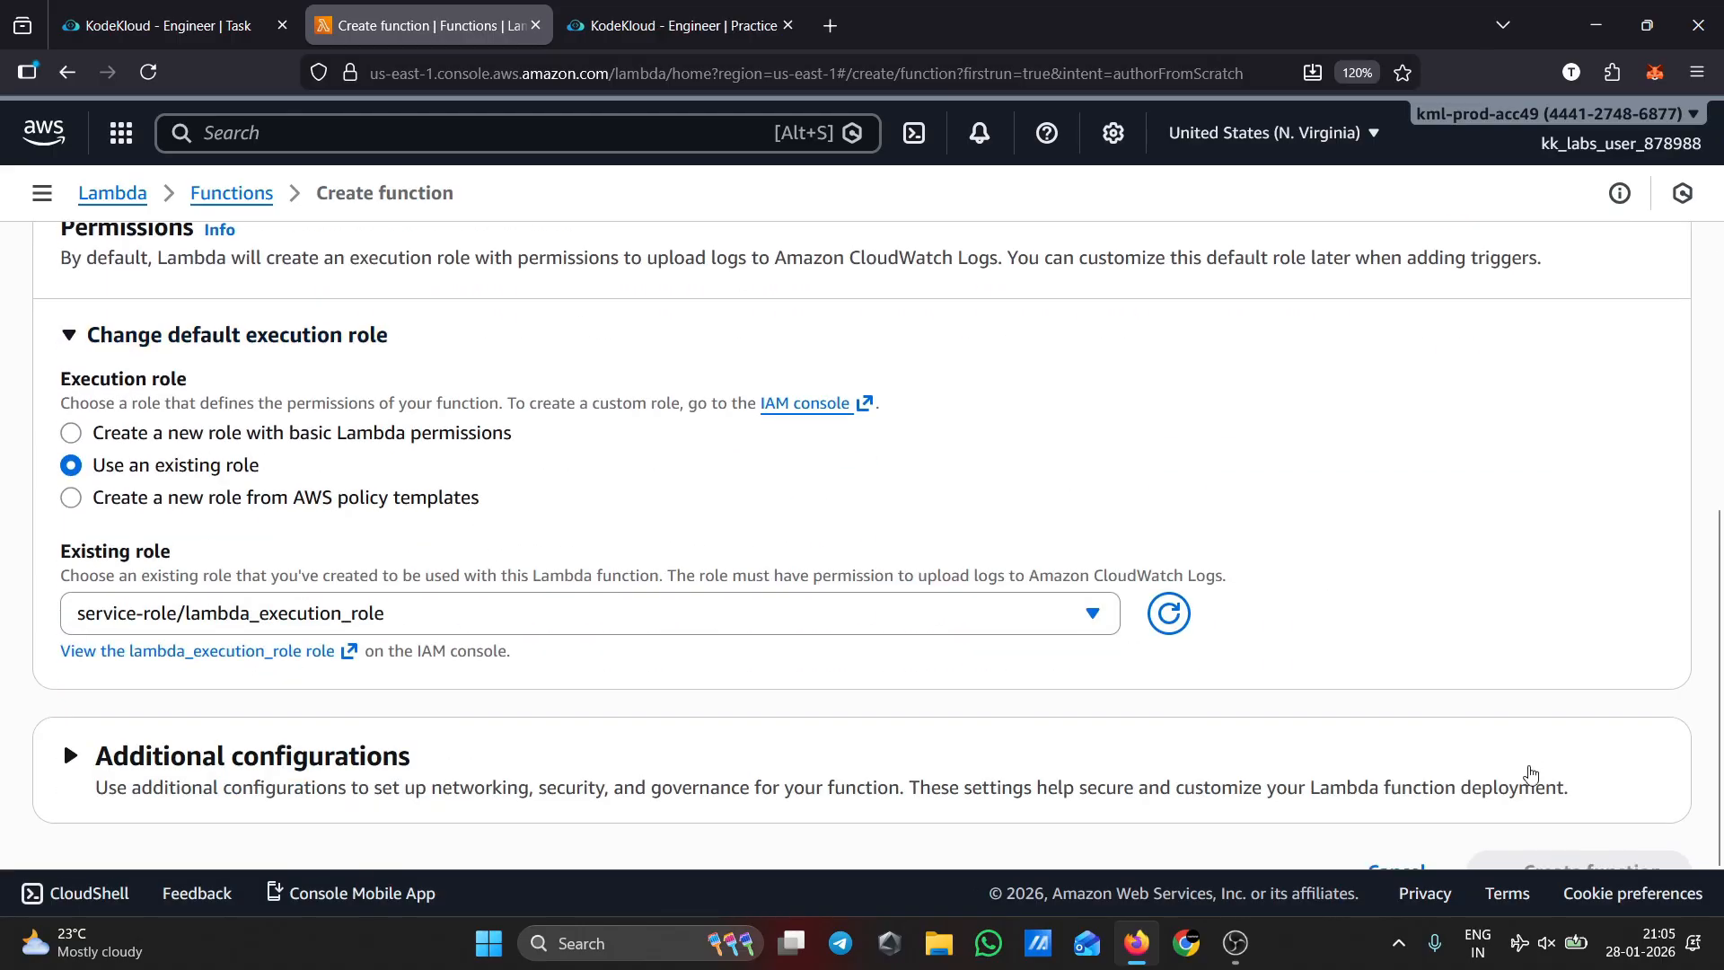
pyautogui.click(1498, 780)
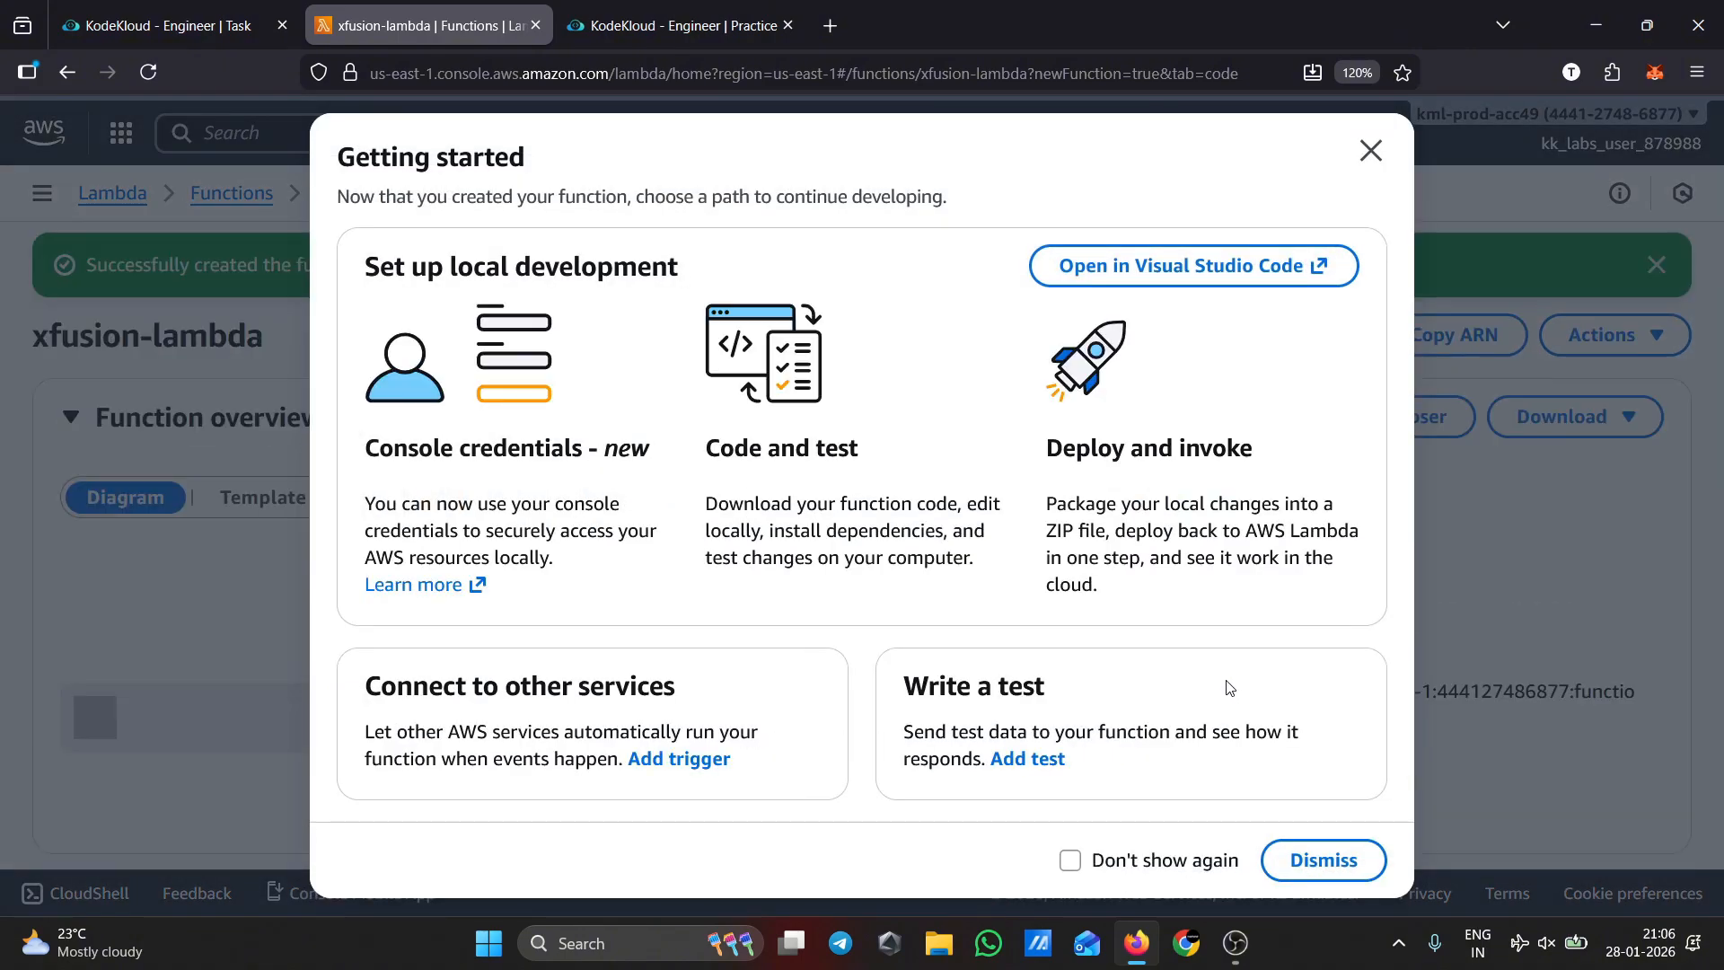
pyautogui.click(1318, 859)
# Copy the required body text from the task, return to the function's source code and close the success notification.
pyautogui.scroll(-2, 958, 727)
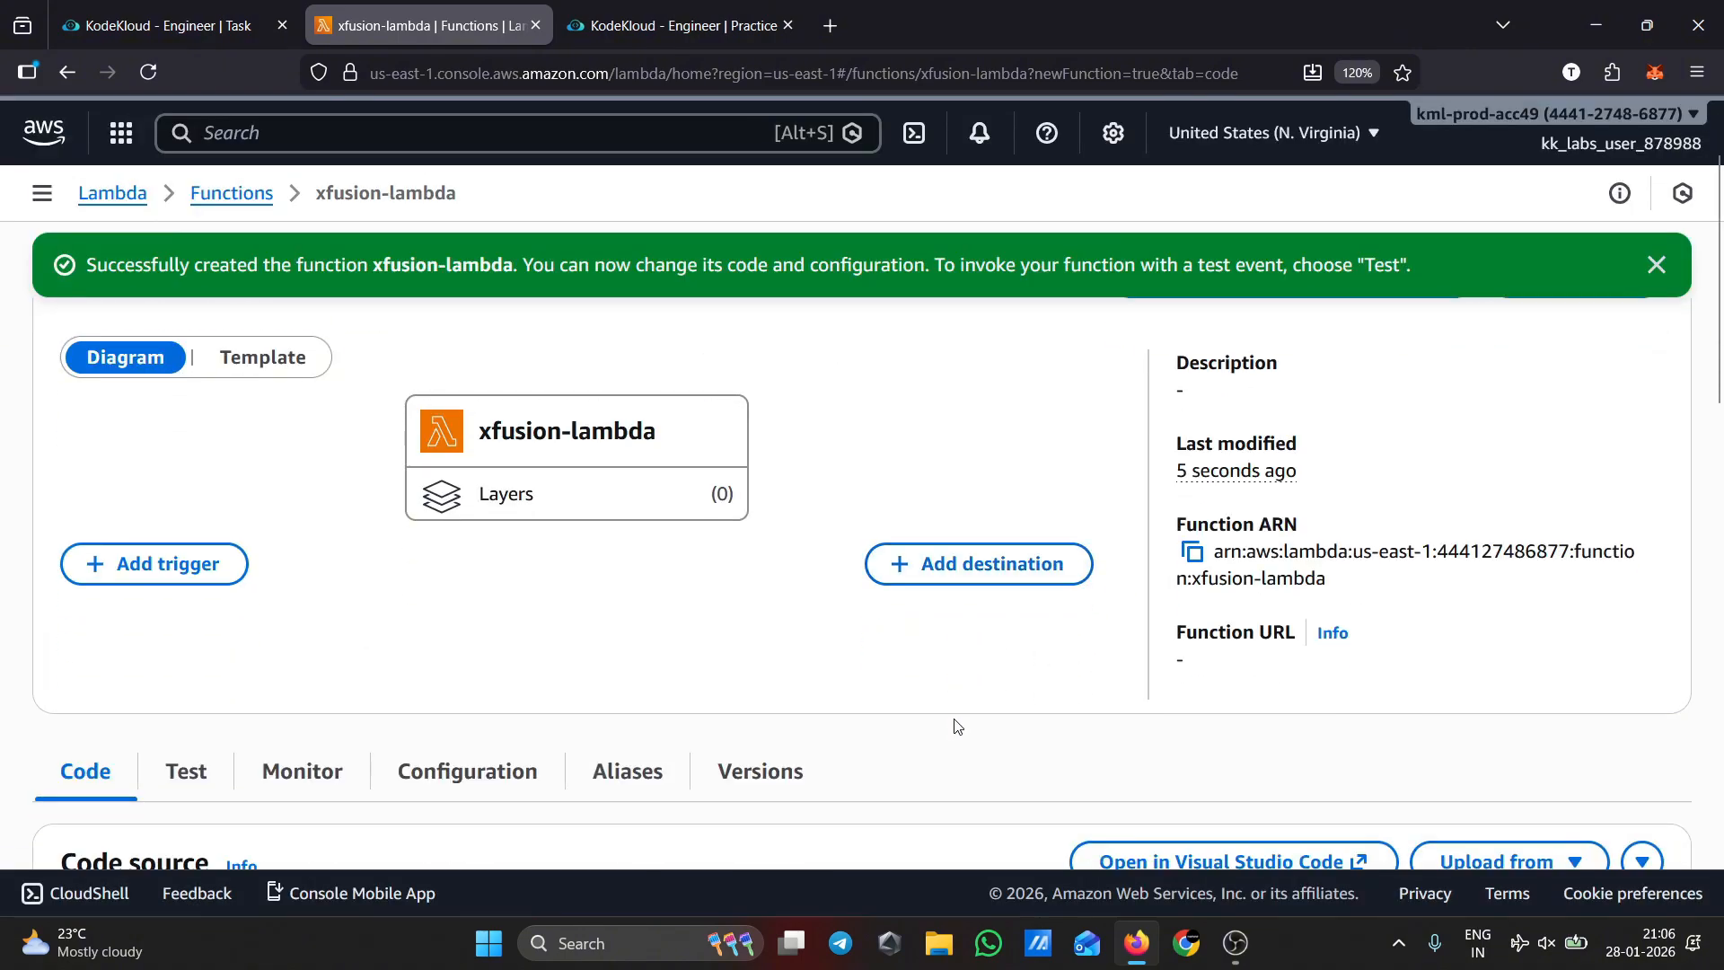
pyautogui.scroll(-4, 958, 726)
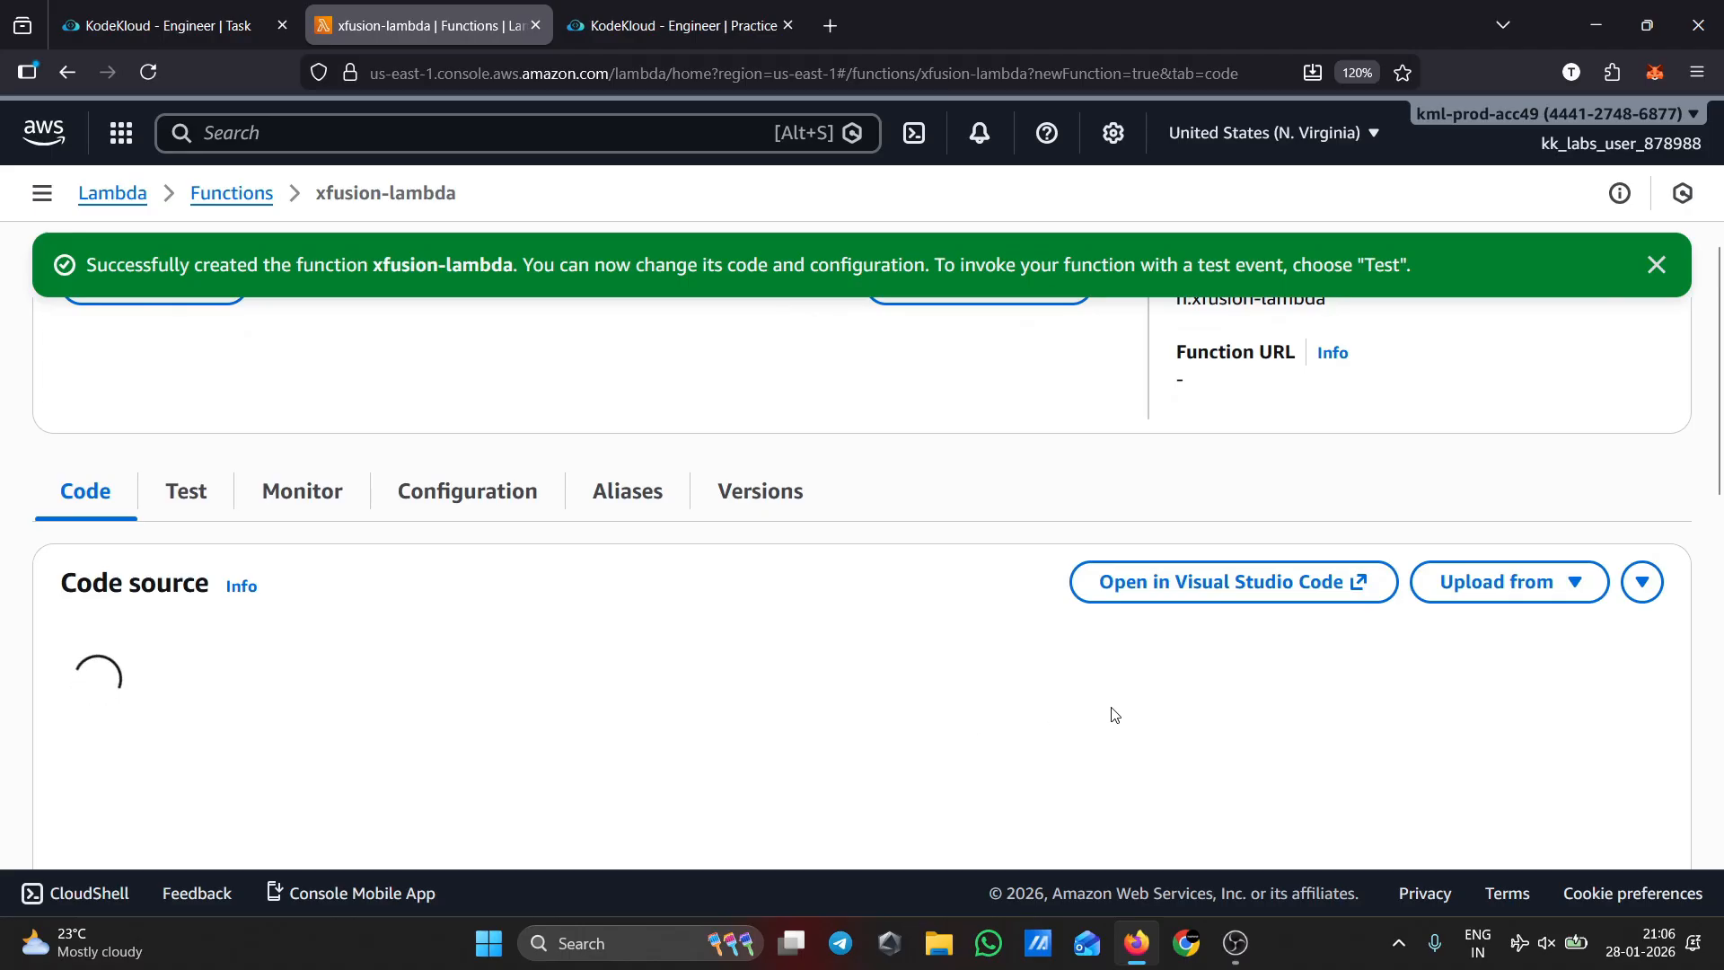
pyautogui.click(197, 30)
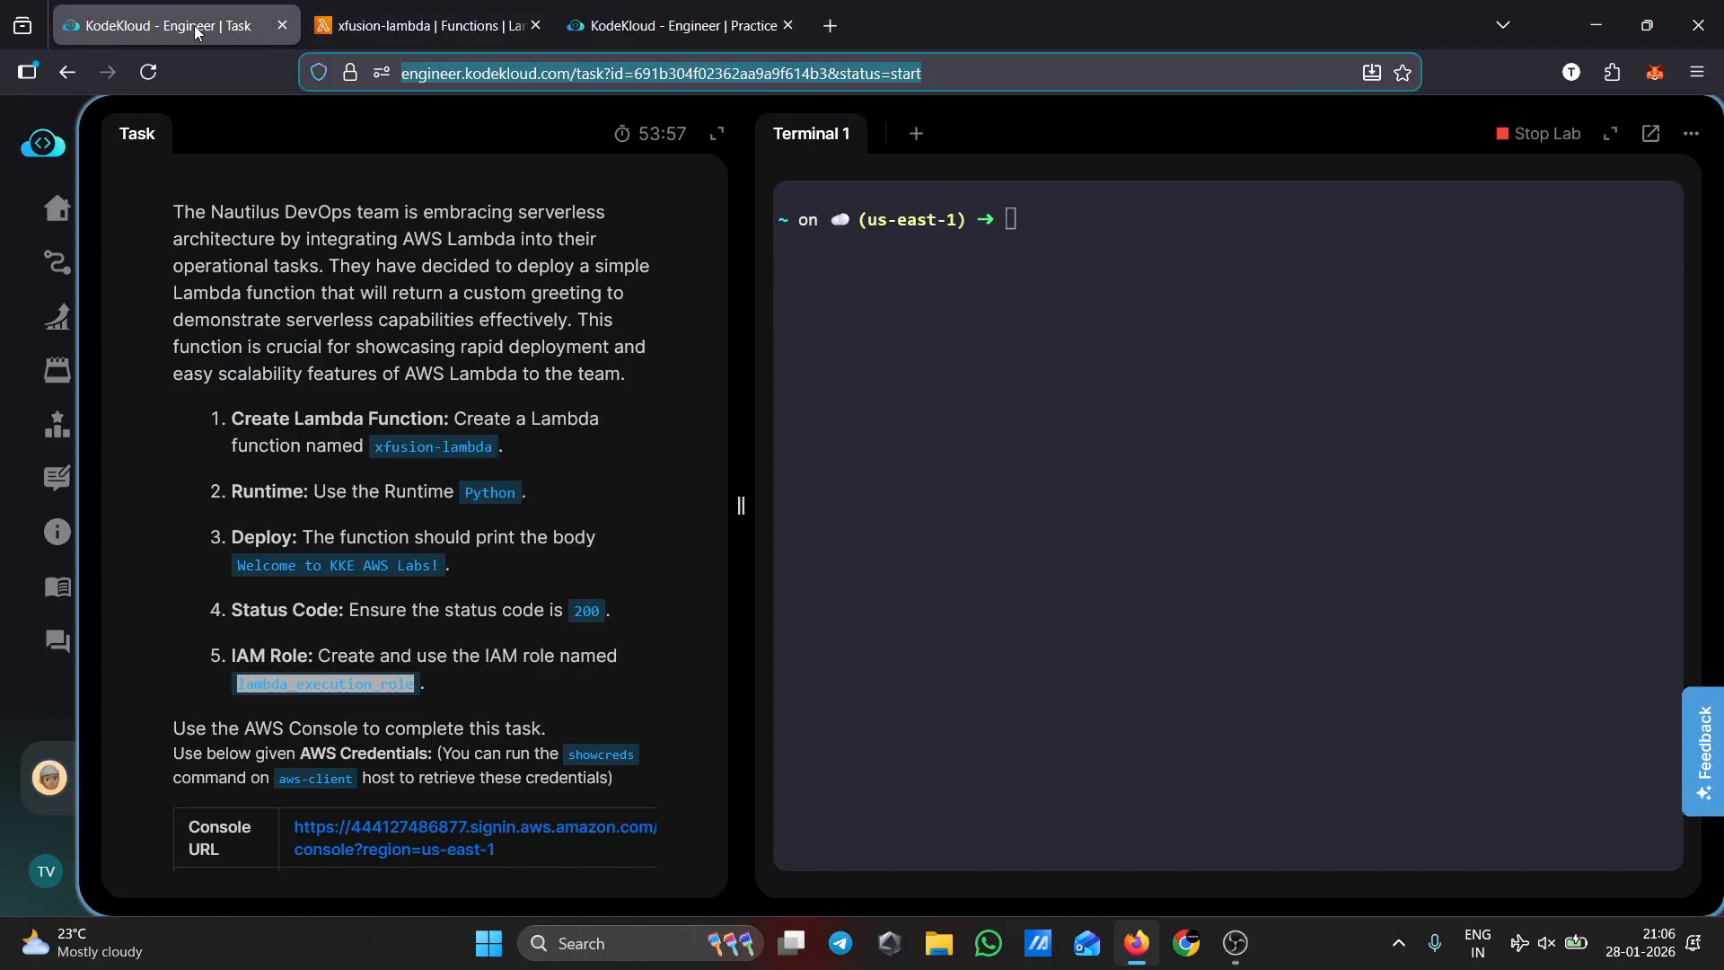
pyautogui.moveTo(445, 566); pyautogui.dragTo(245, 578)
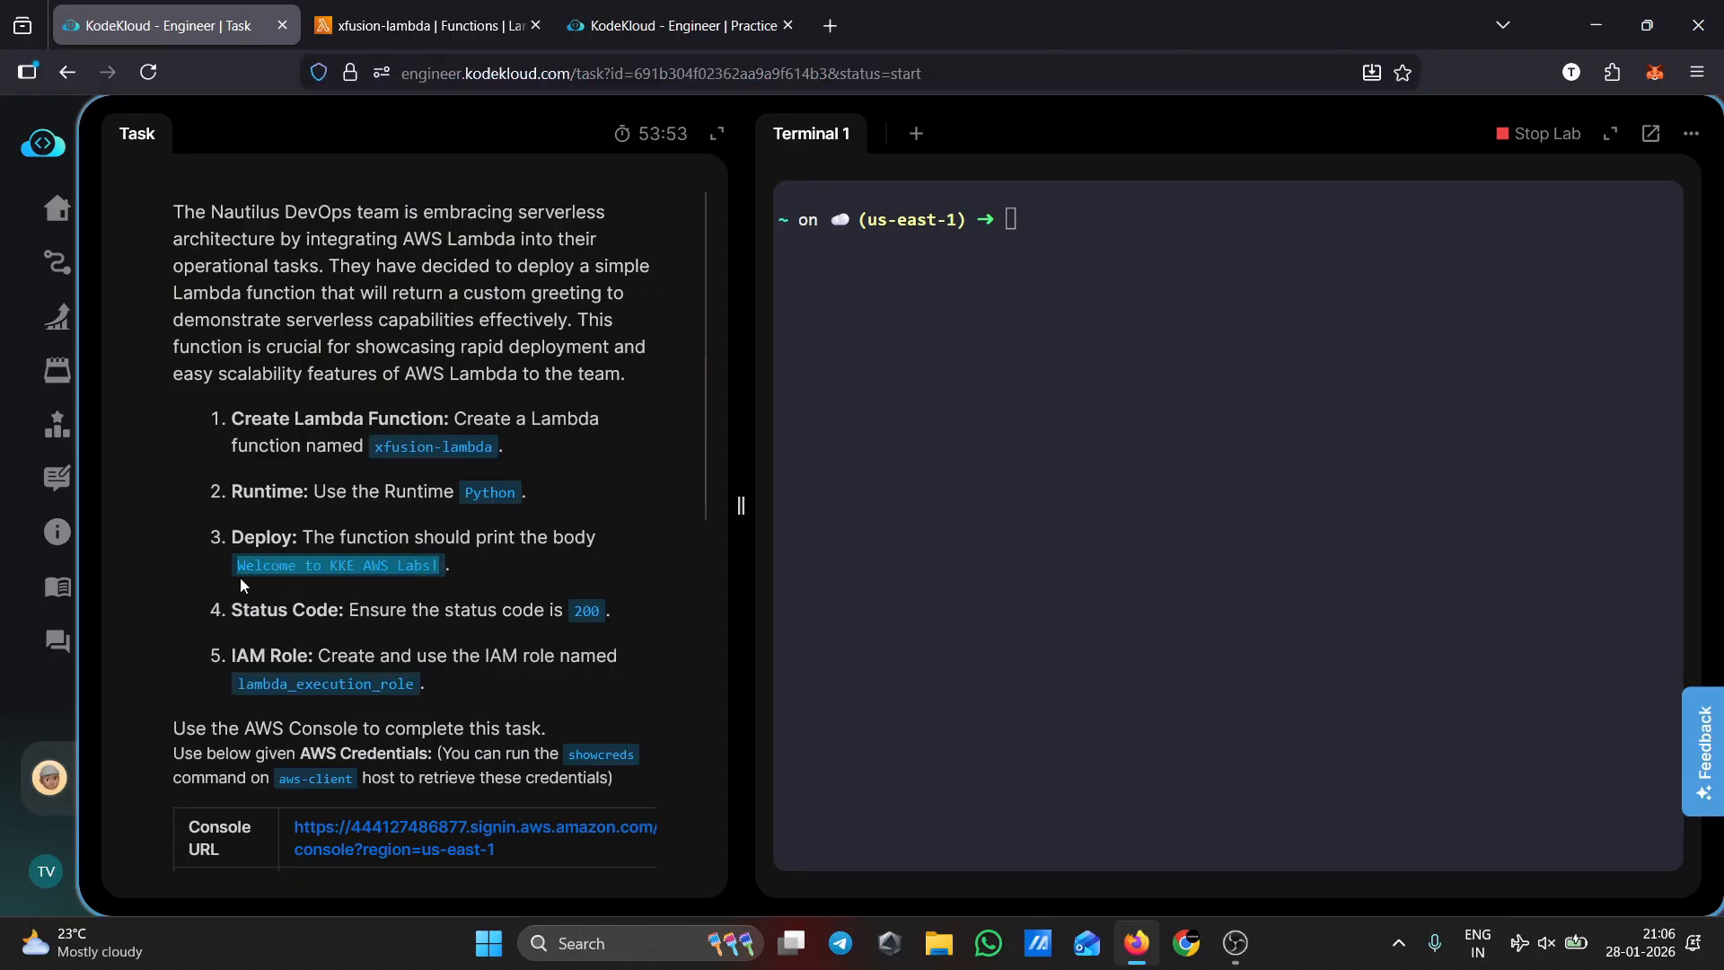
pyautogui.click(430, 25)
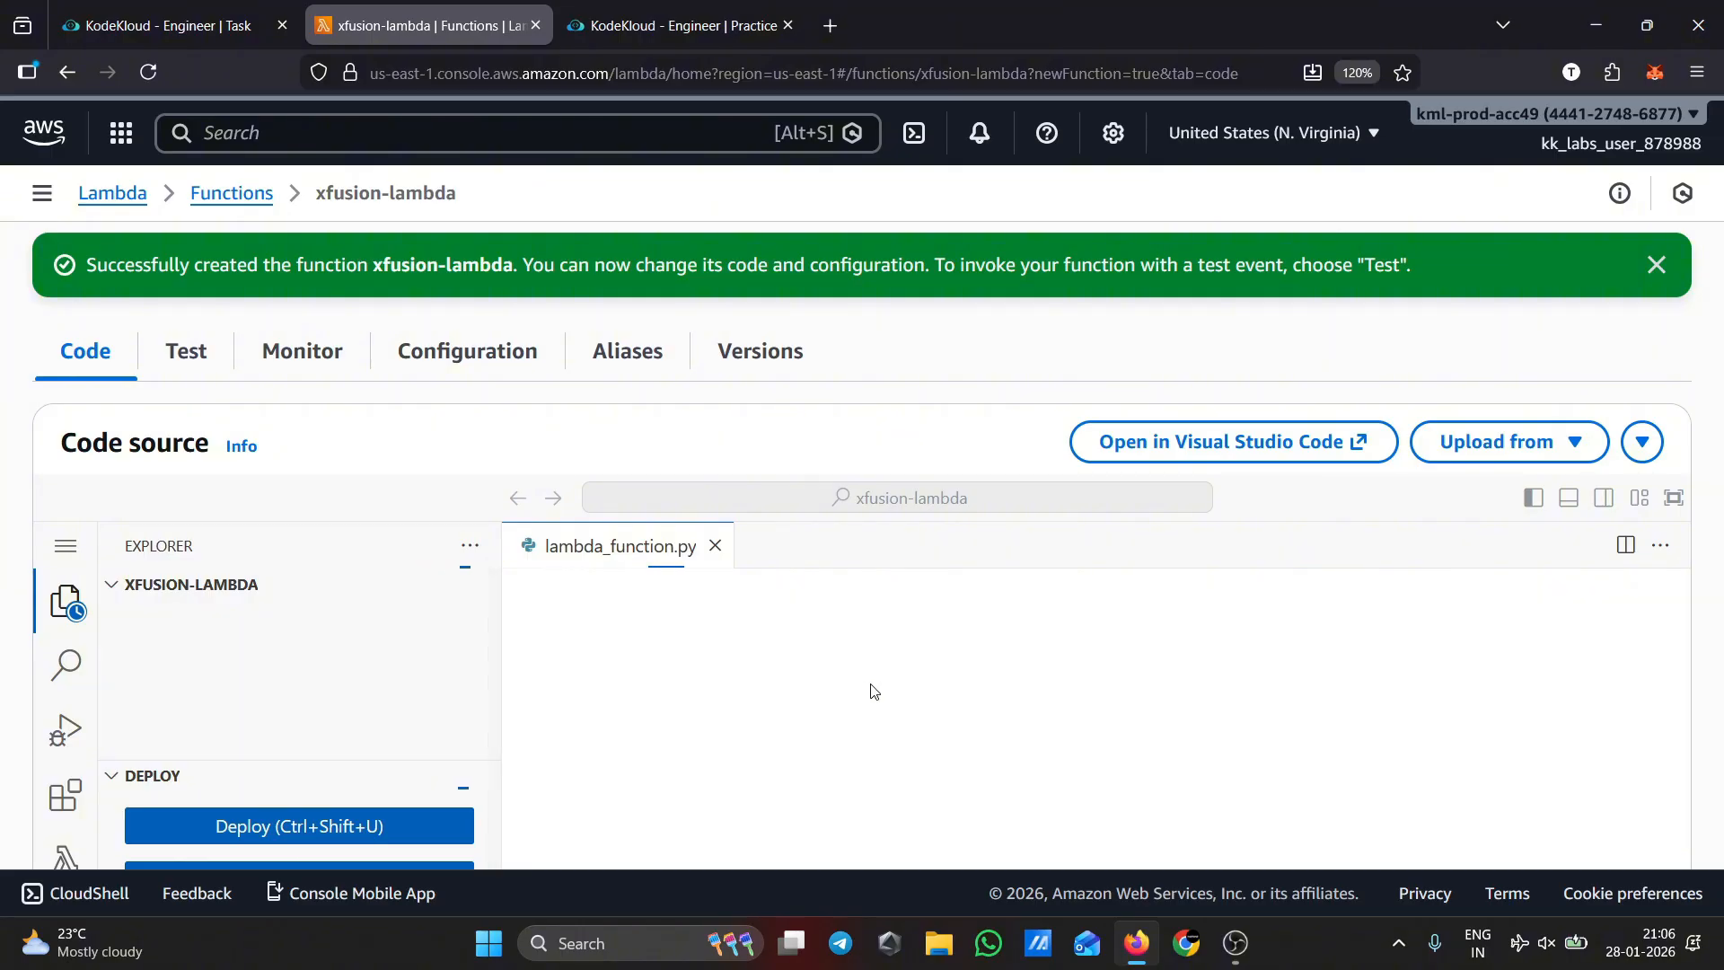
pyautogui.scroll(-2, 898, 696)
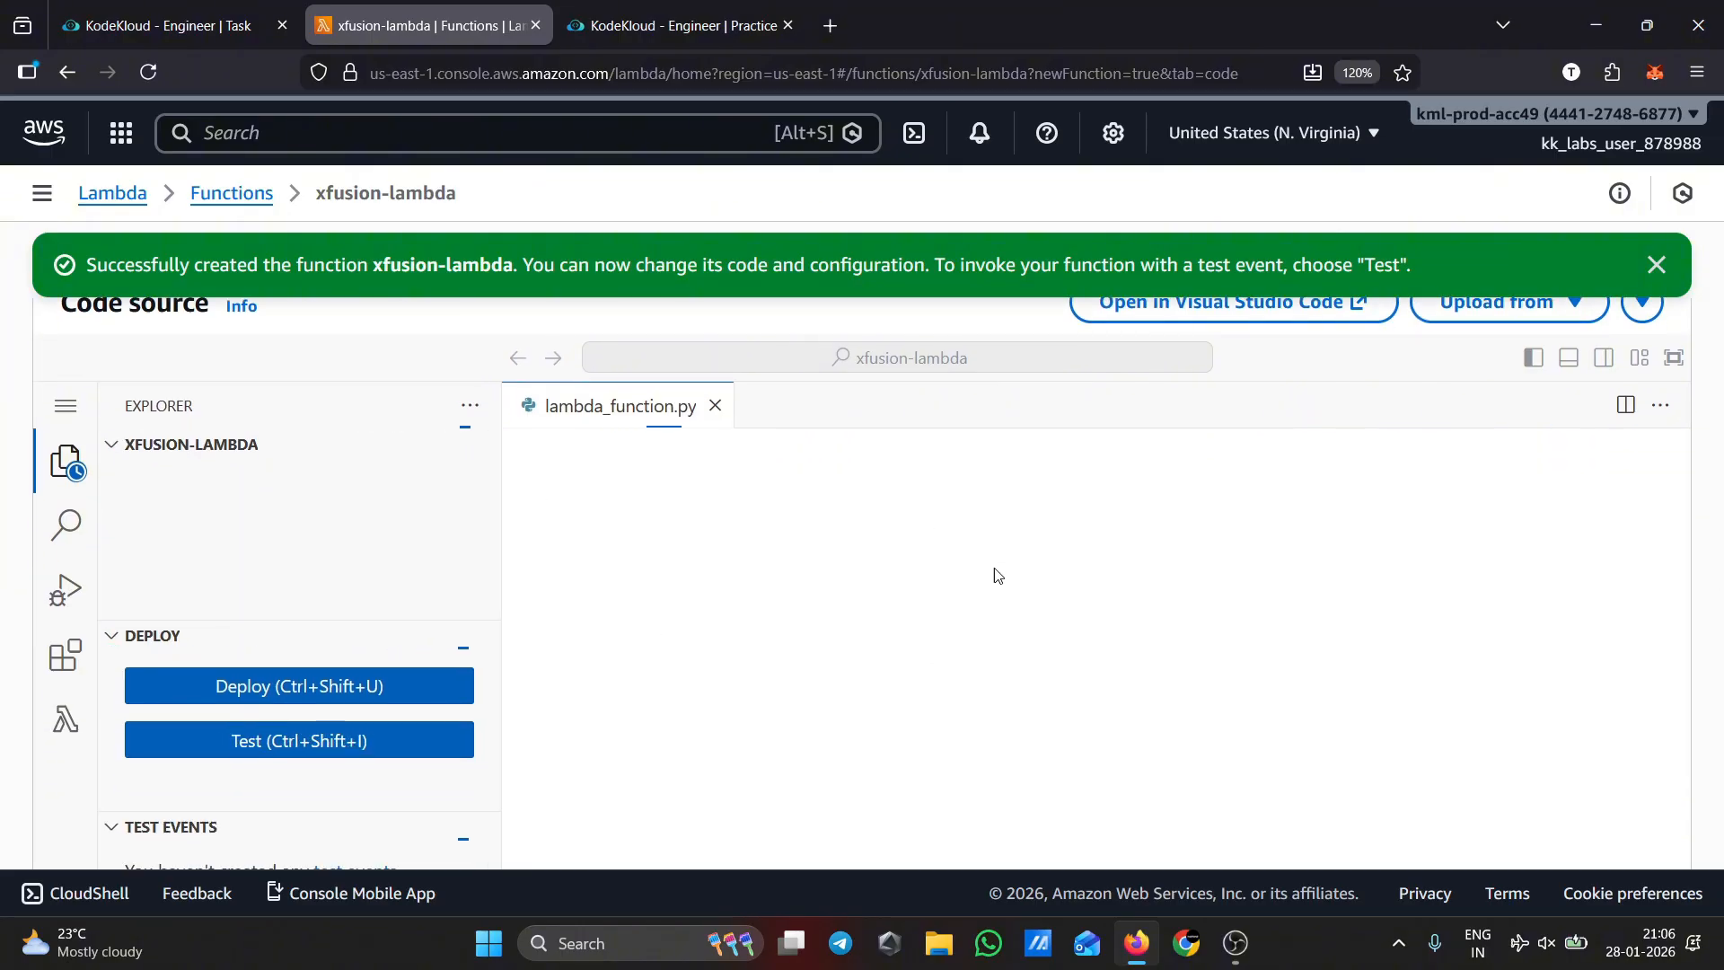
pyautogui.click(1655, 264)
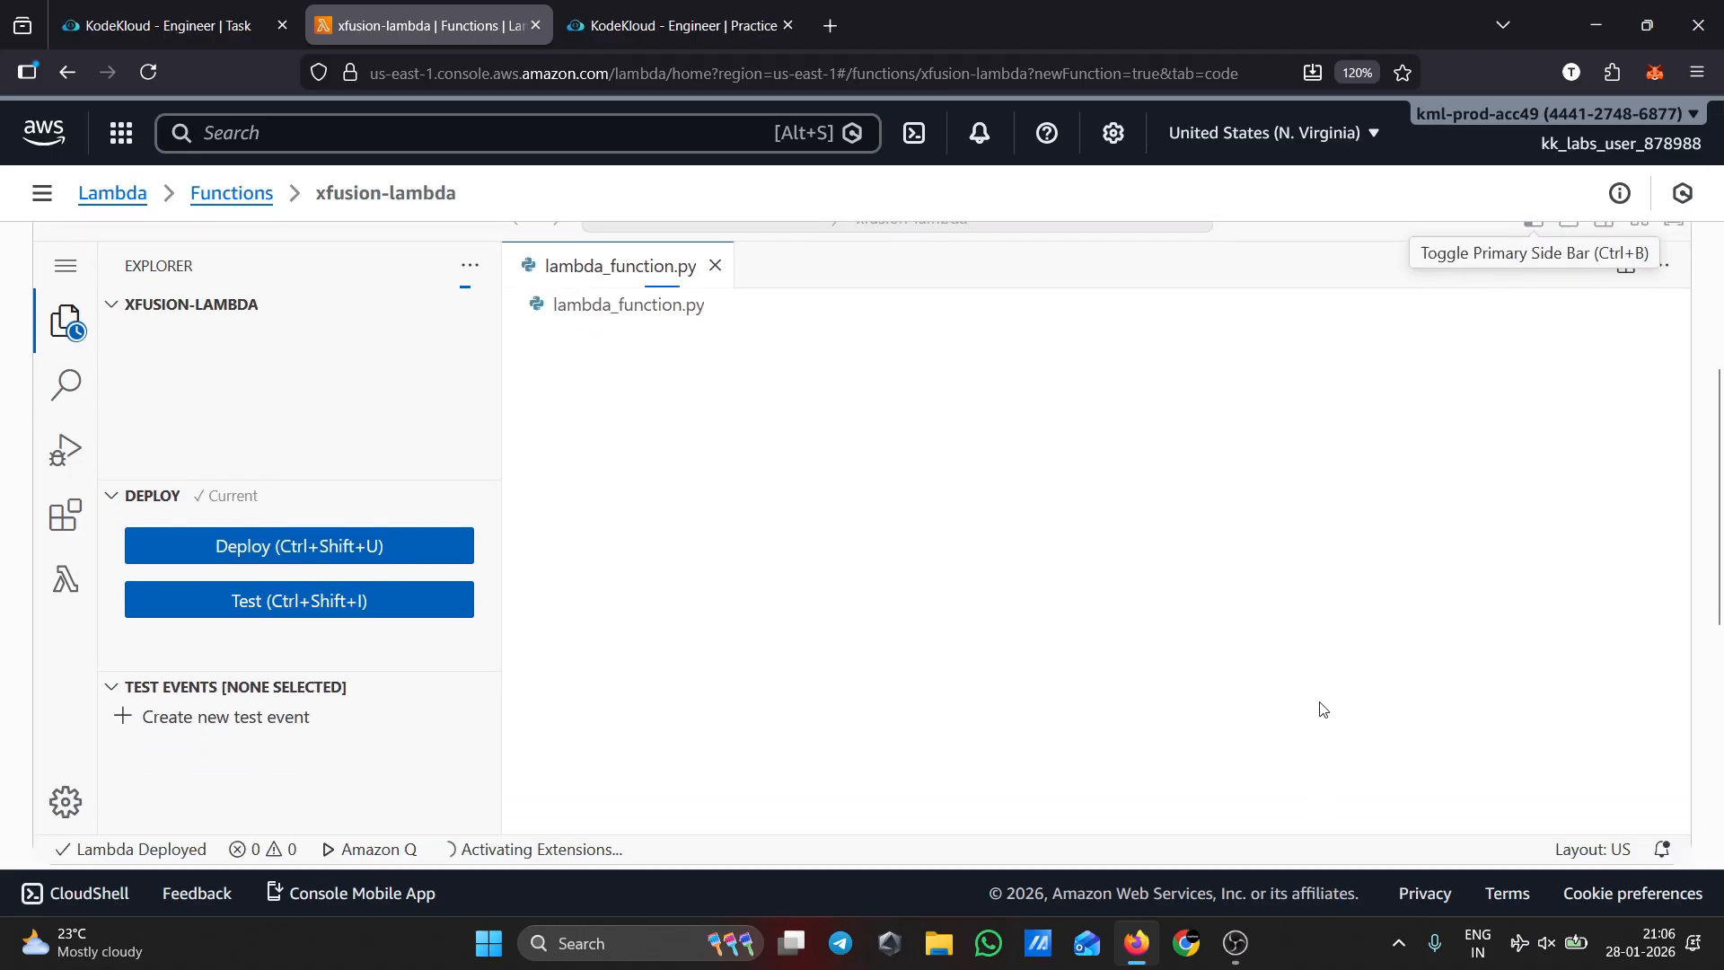
pyautogui.scroll(2, 1322, 709)
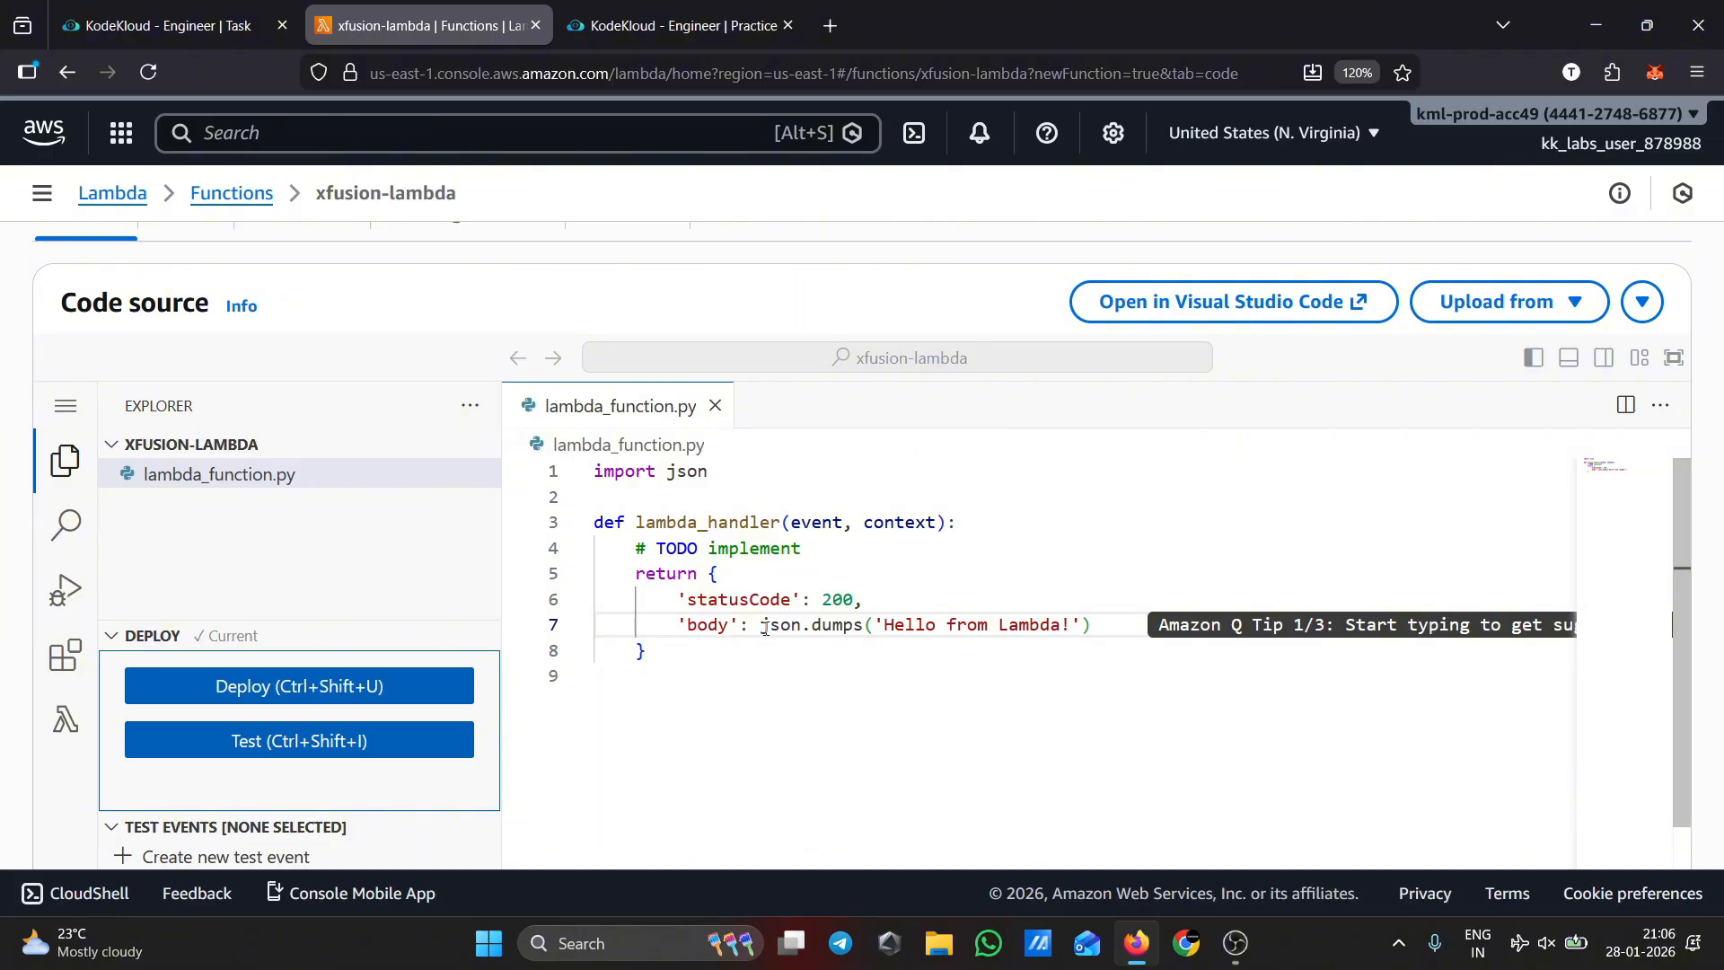
# Replace the json.dumps expression of the returned body in lambda_function.py with the string "Welcome to KKE AWS Labs!".
pyautogui.moveTo(764, 627); pyautogui.dragTo(1092, 631)
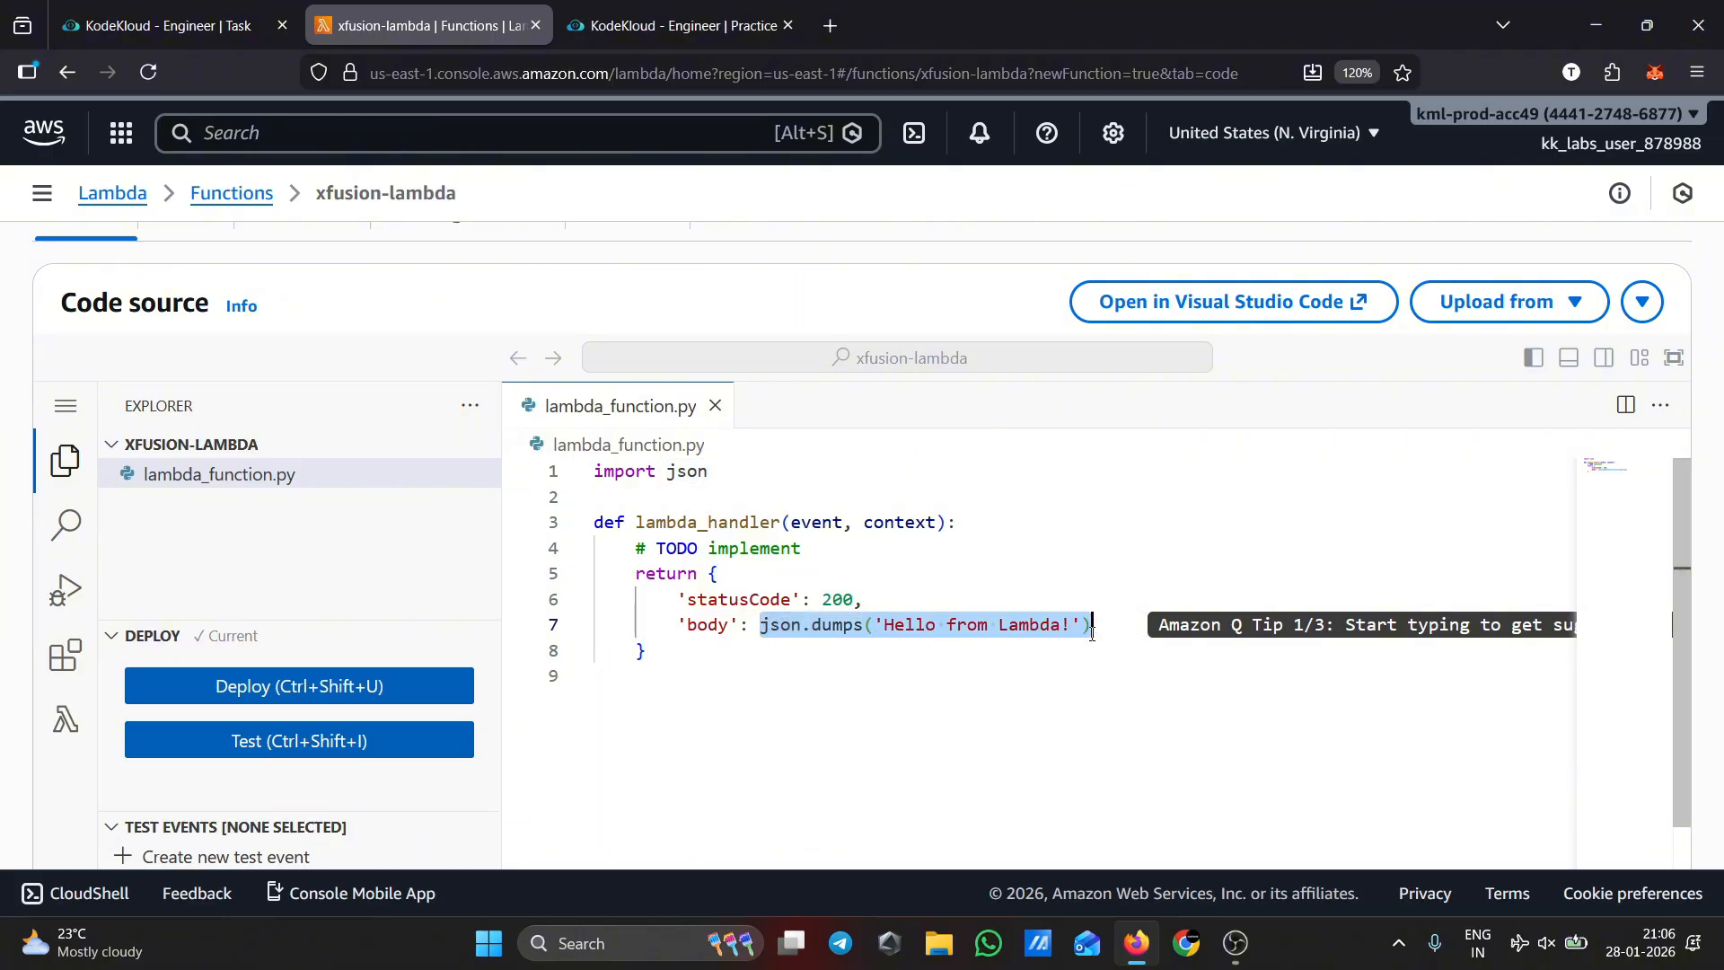
pyautogui.hotkey('ctrl', 'v')
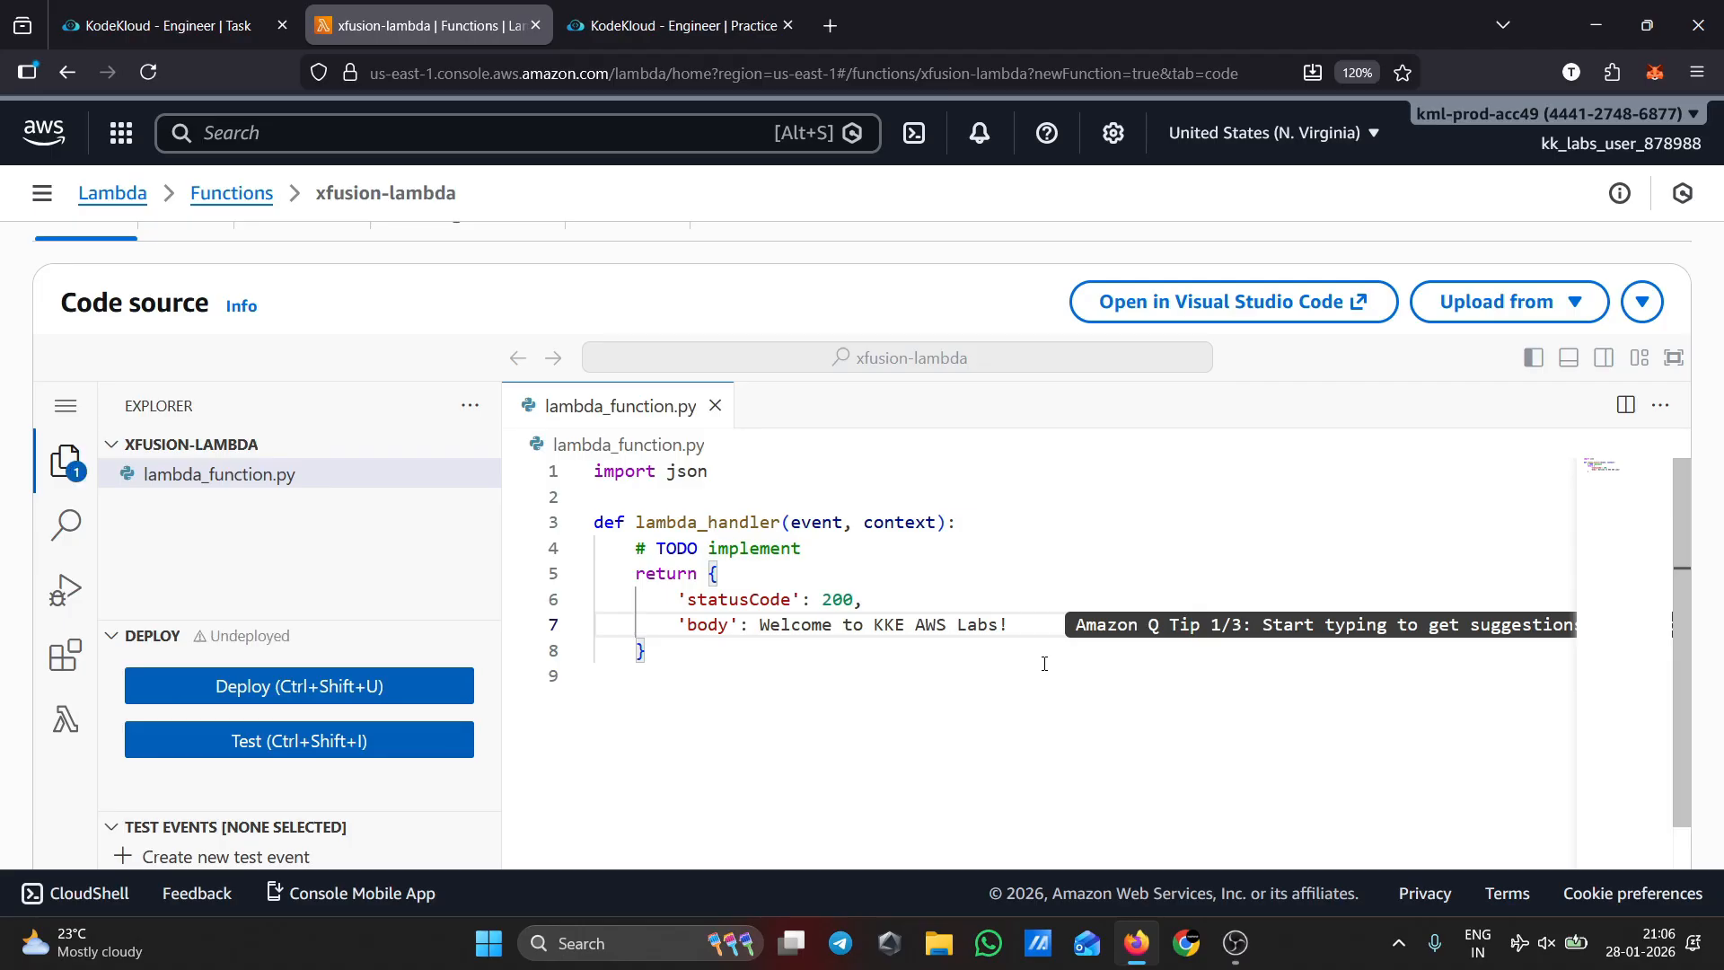
pyautogui.hotkey('ctrl', 'z')
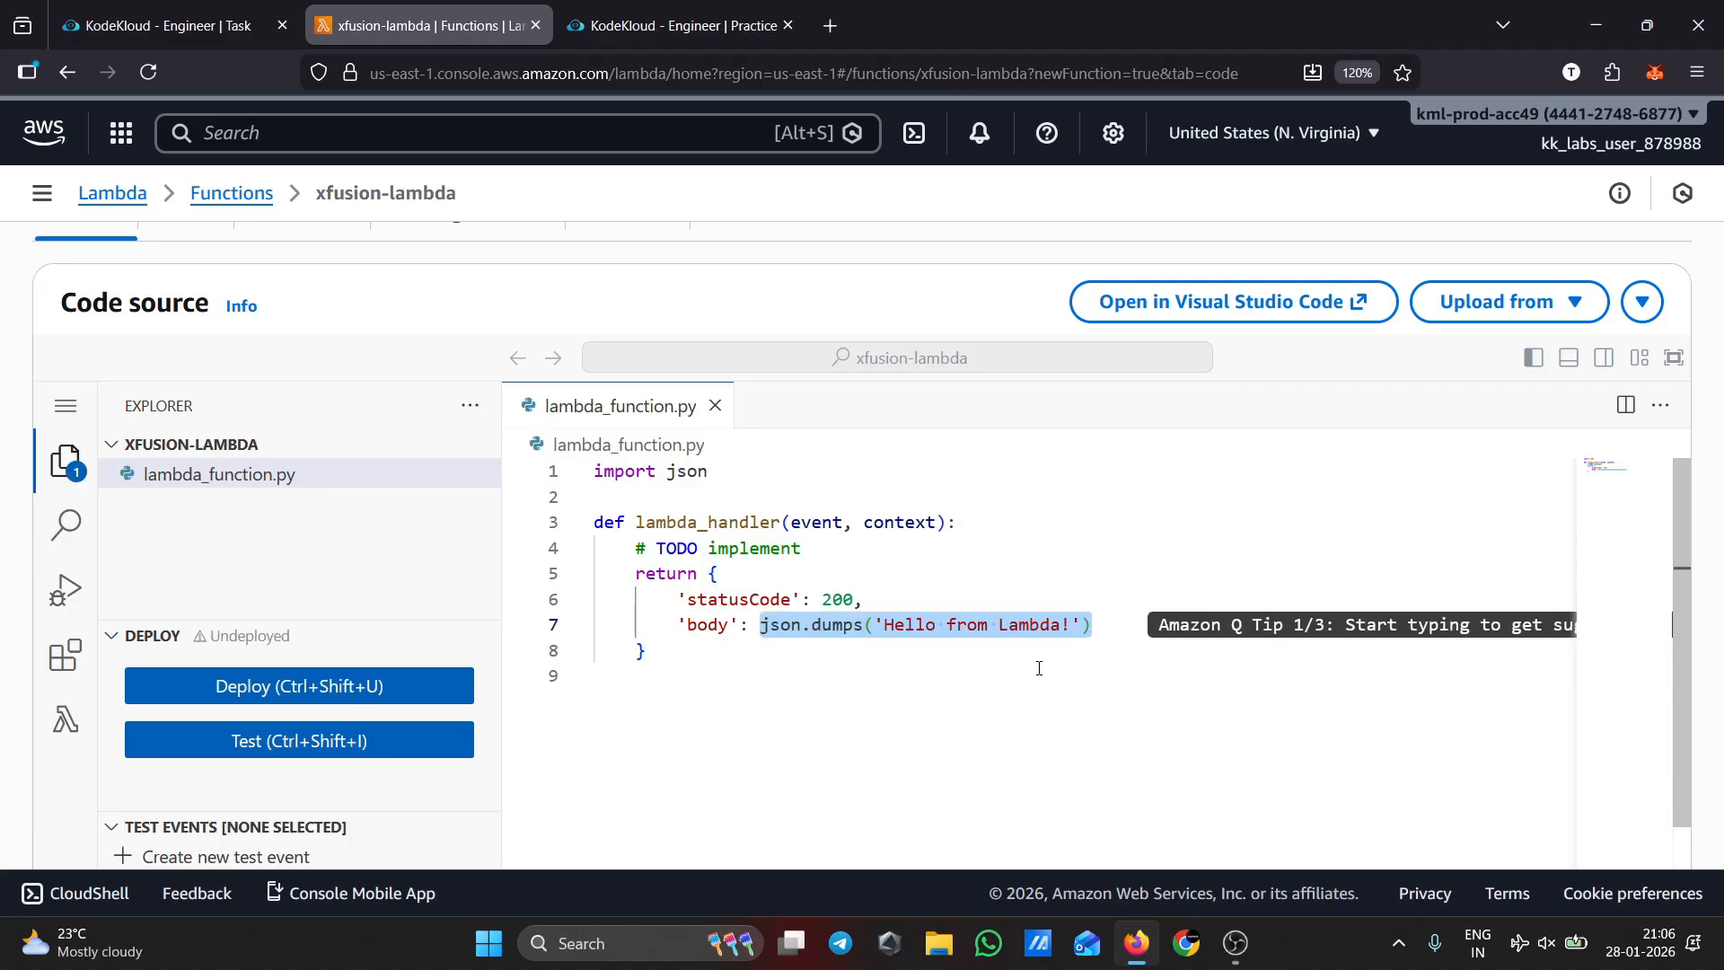
pyautogui.press('BackSpace')
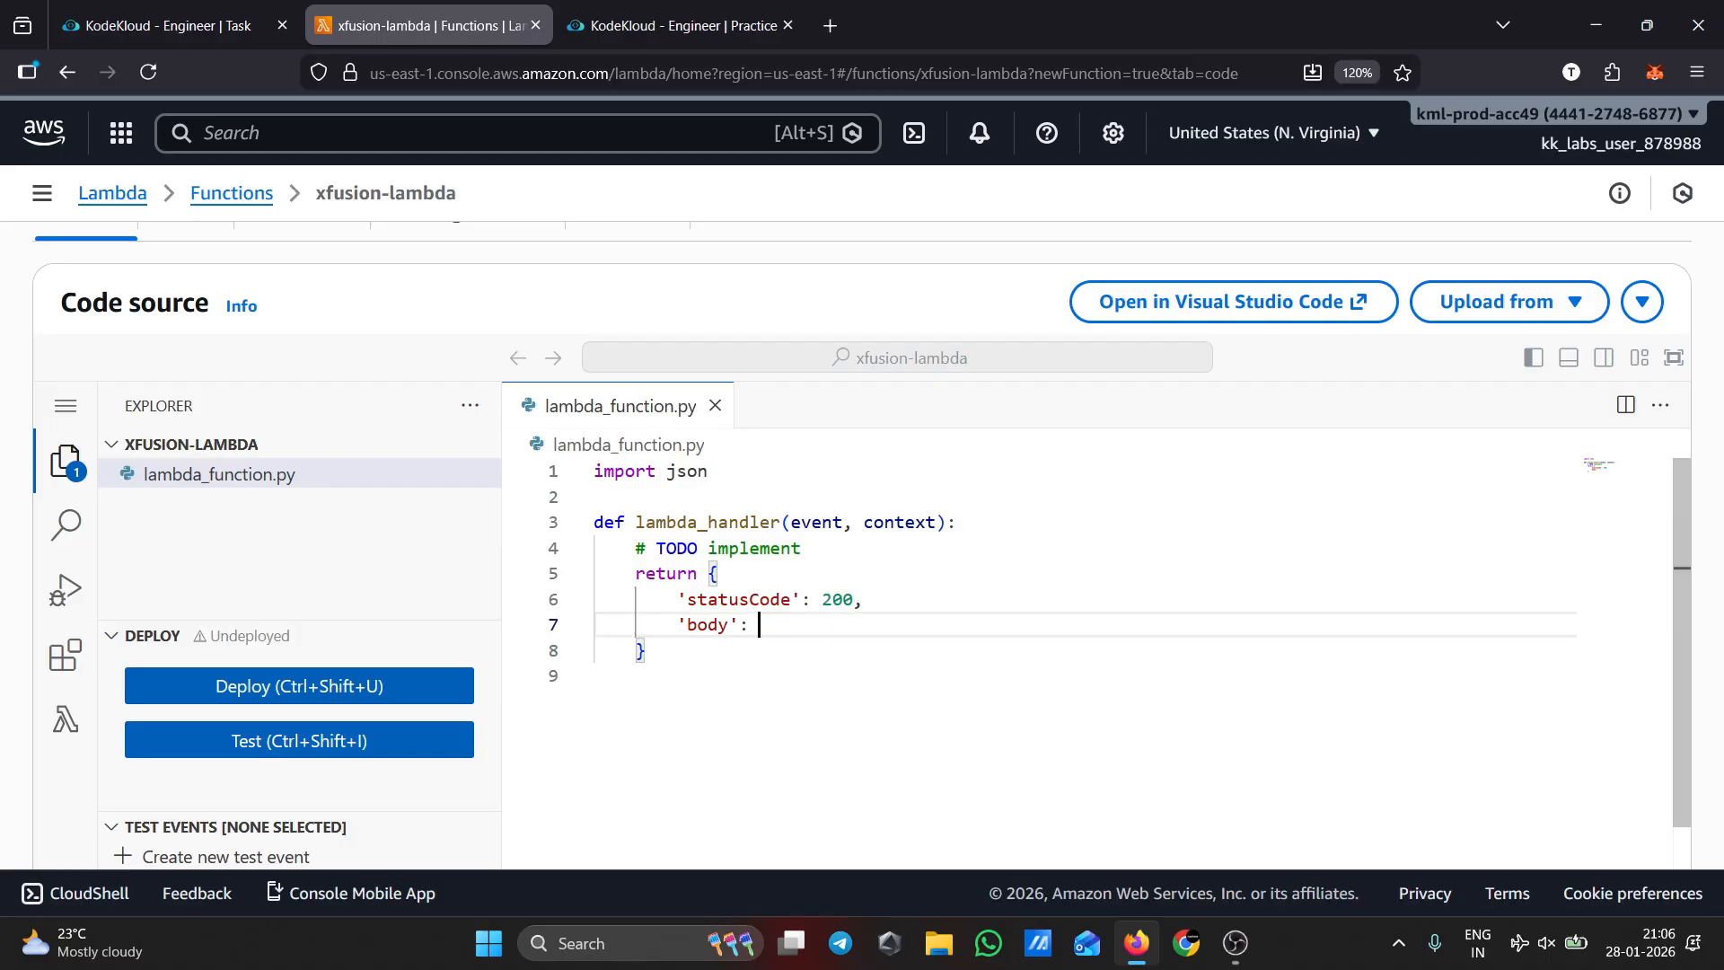
pyautogui.write('"')
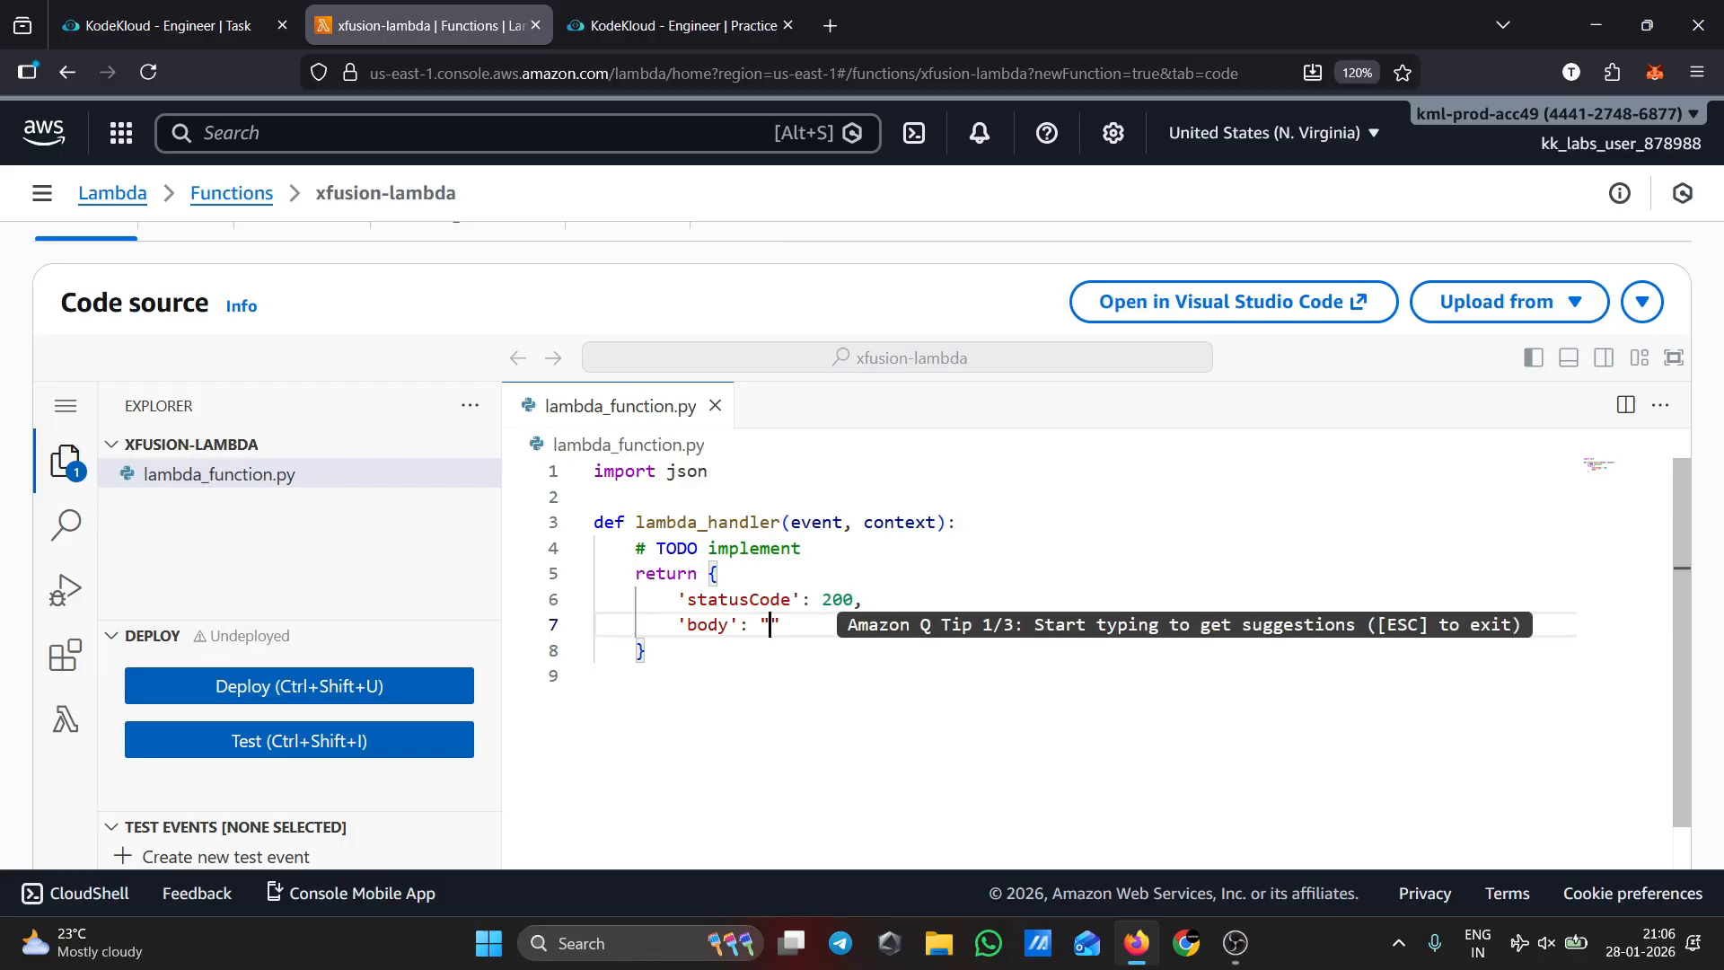
pyautogui.hotkey('ctrl', 'v')
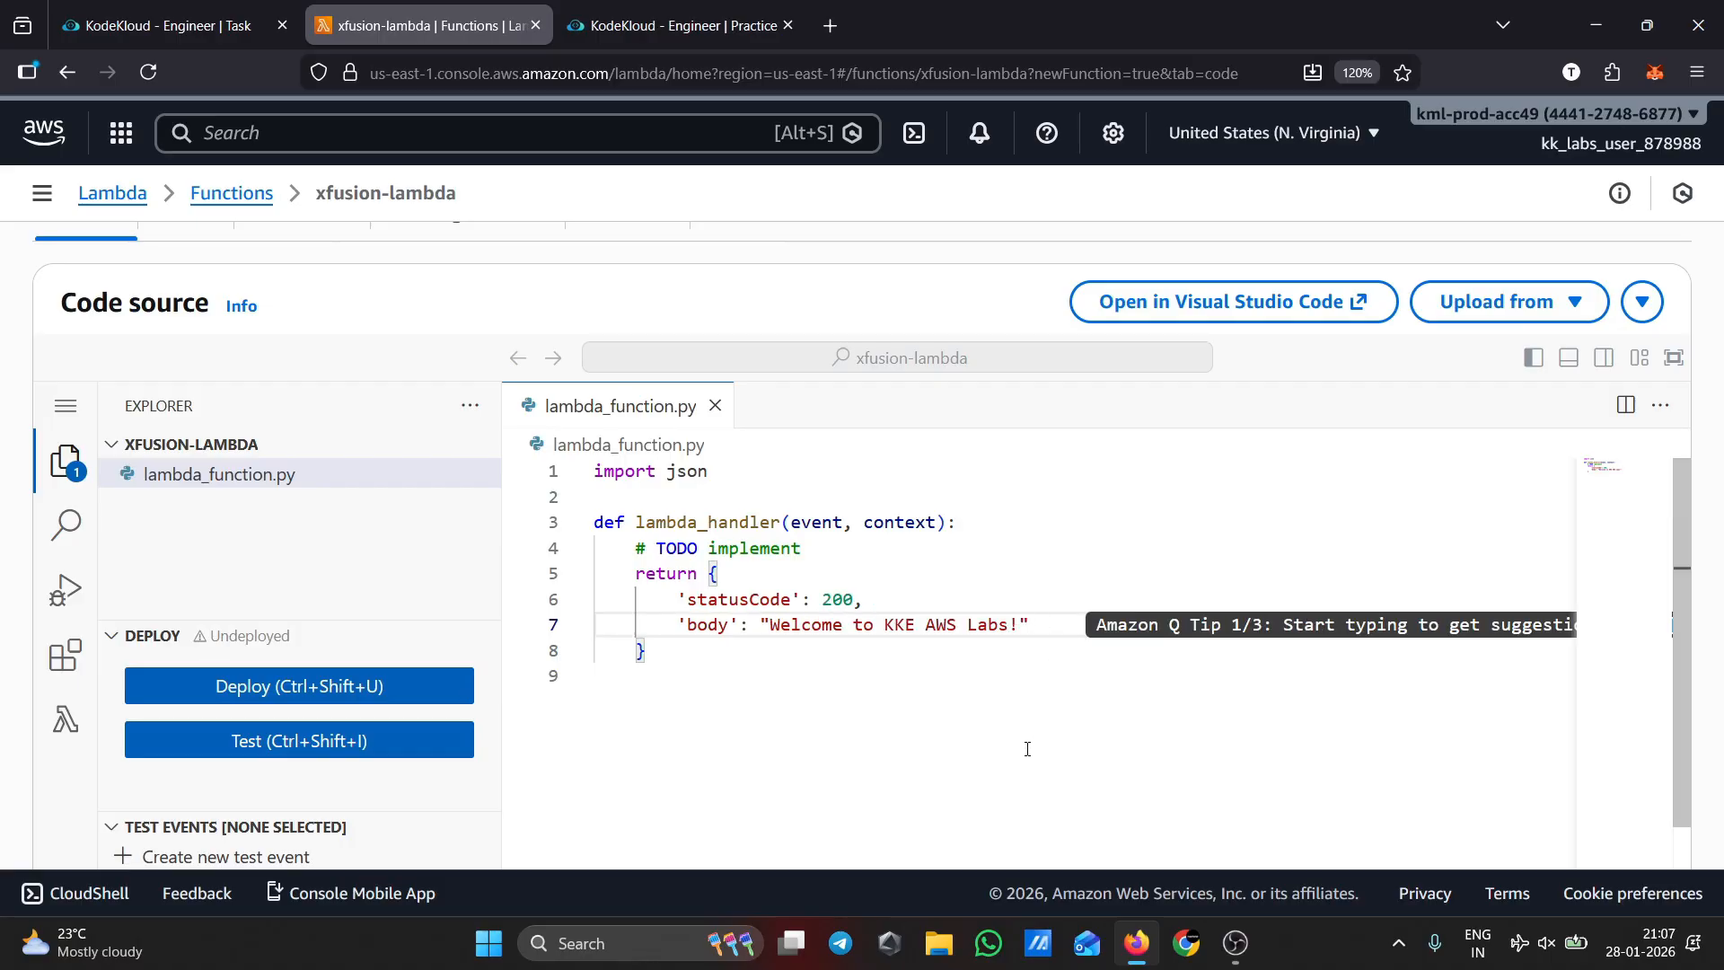
# Delete the import json line and the TODO comment from lambda_function.py.
pyautogui.scroll(-1, 1078, 750)
pyautogui.scroll(1, 1085, 755)
pyautogui.moveTo(740, 500); pyautogui.dragTo(595, 469)
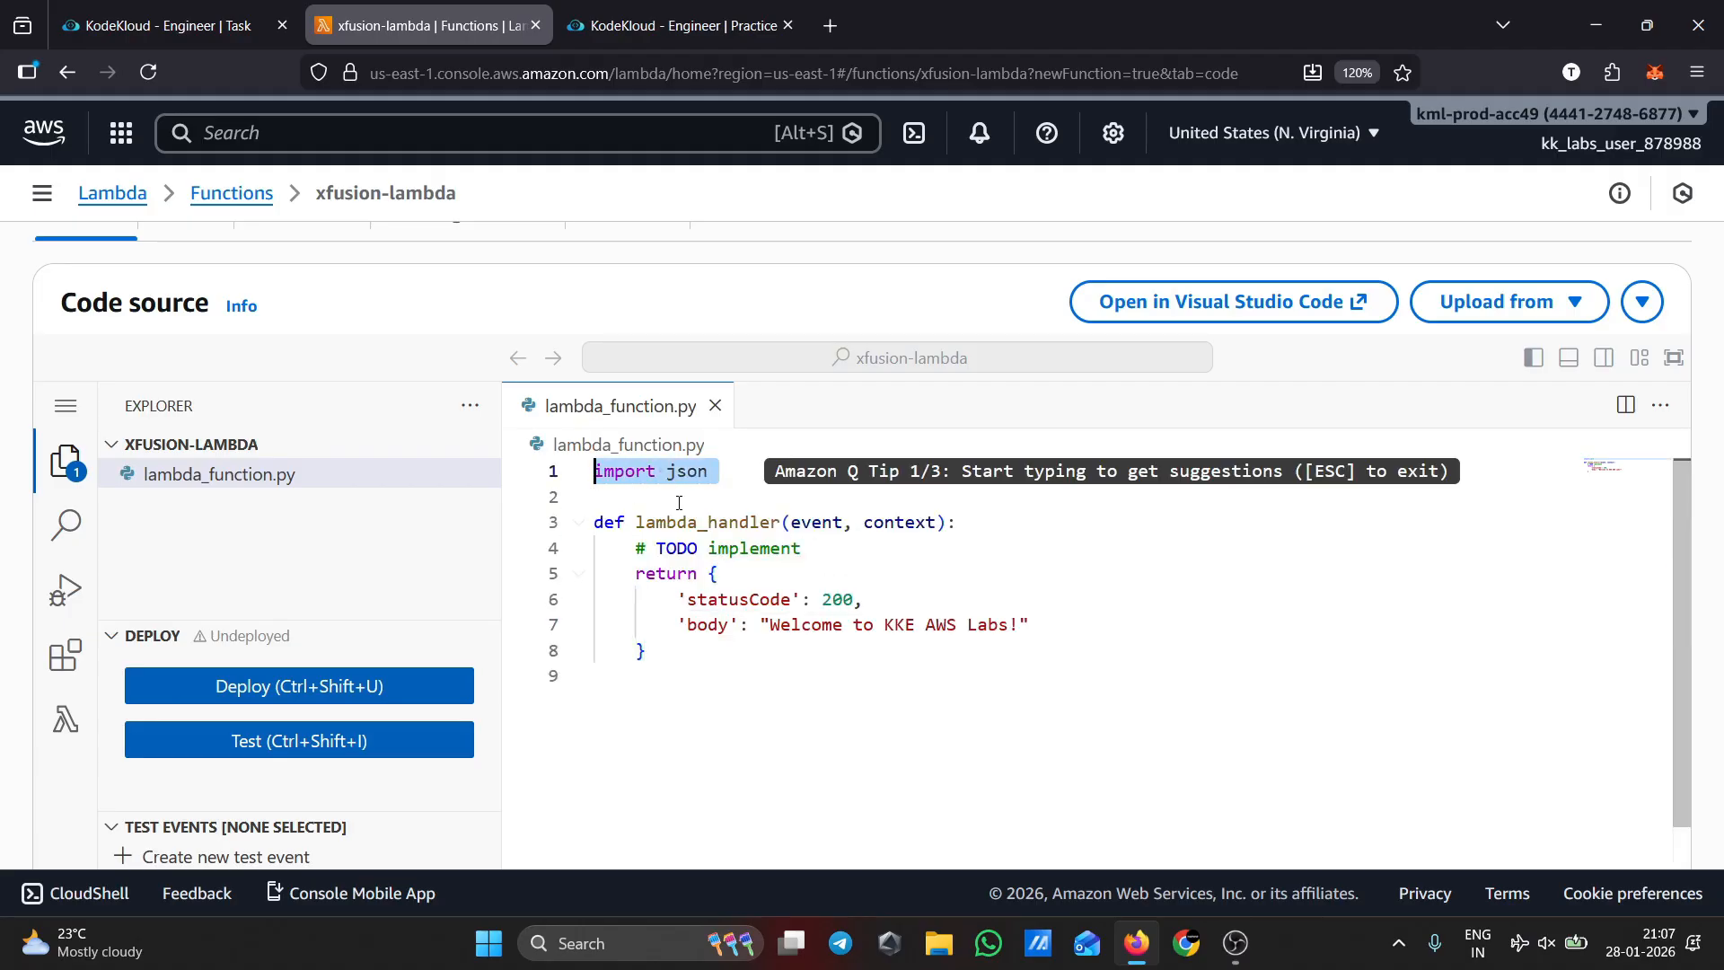
pyautogui.press('BackSpace')
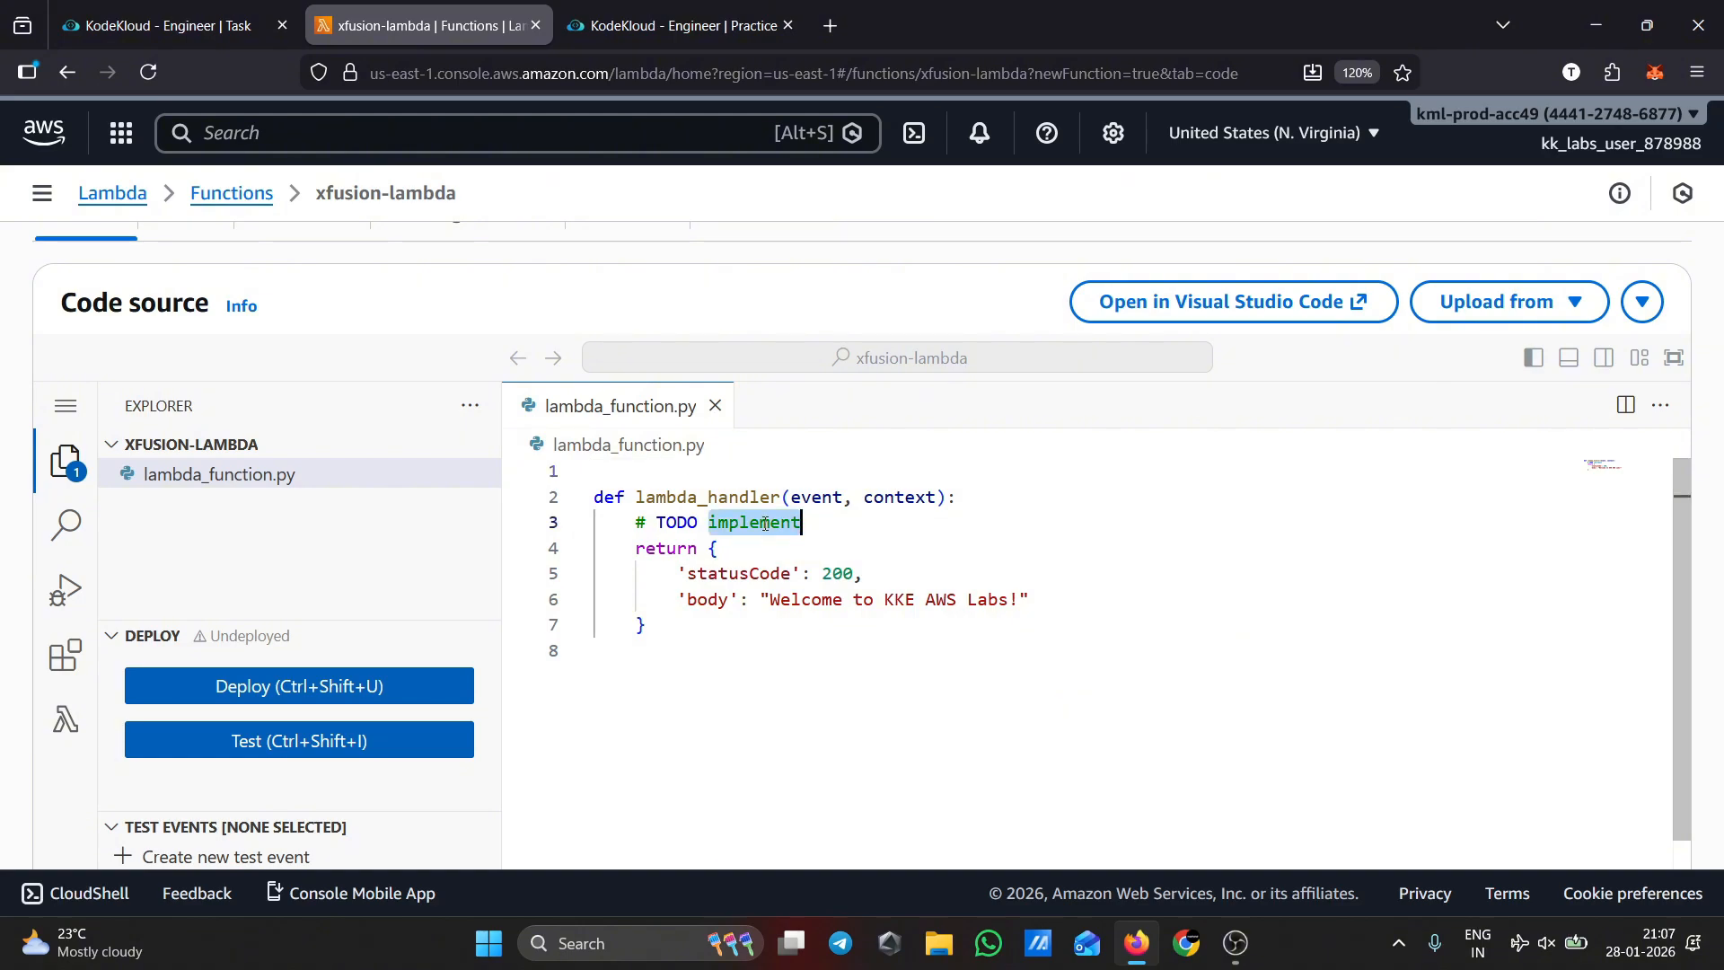
pyautogui.tripleClick(779, 537)
pyautogui.press('BackSpace')
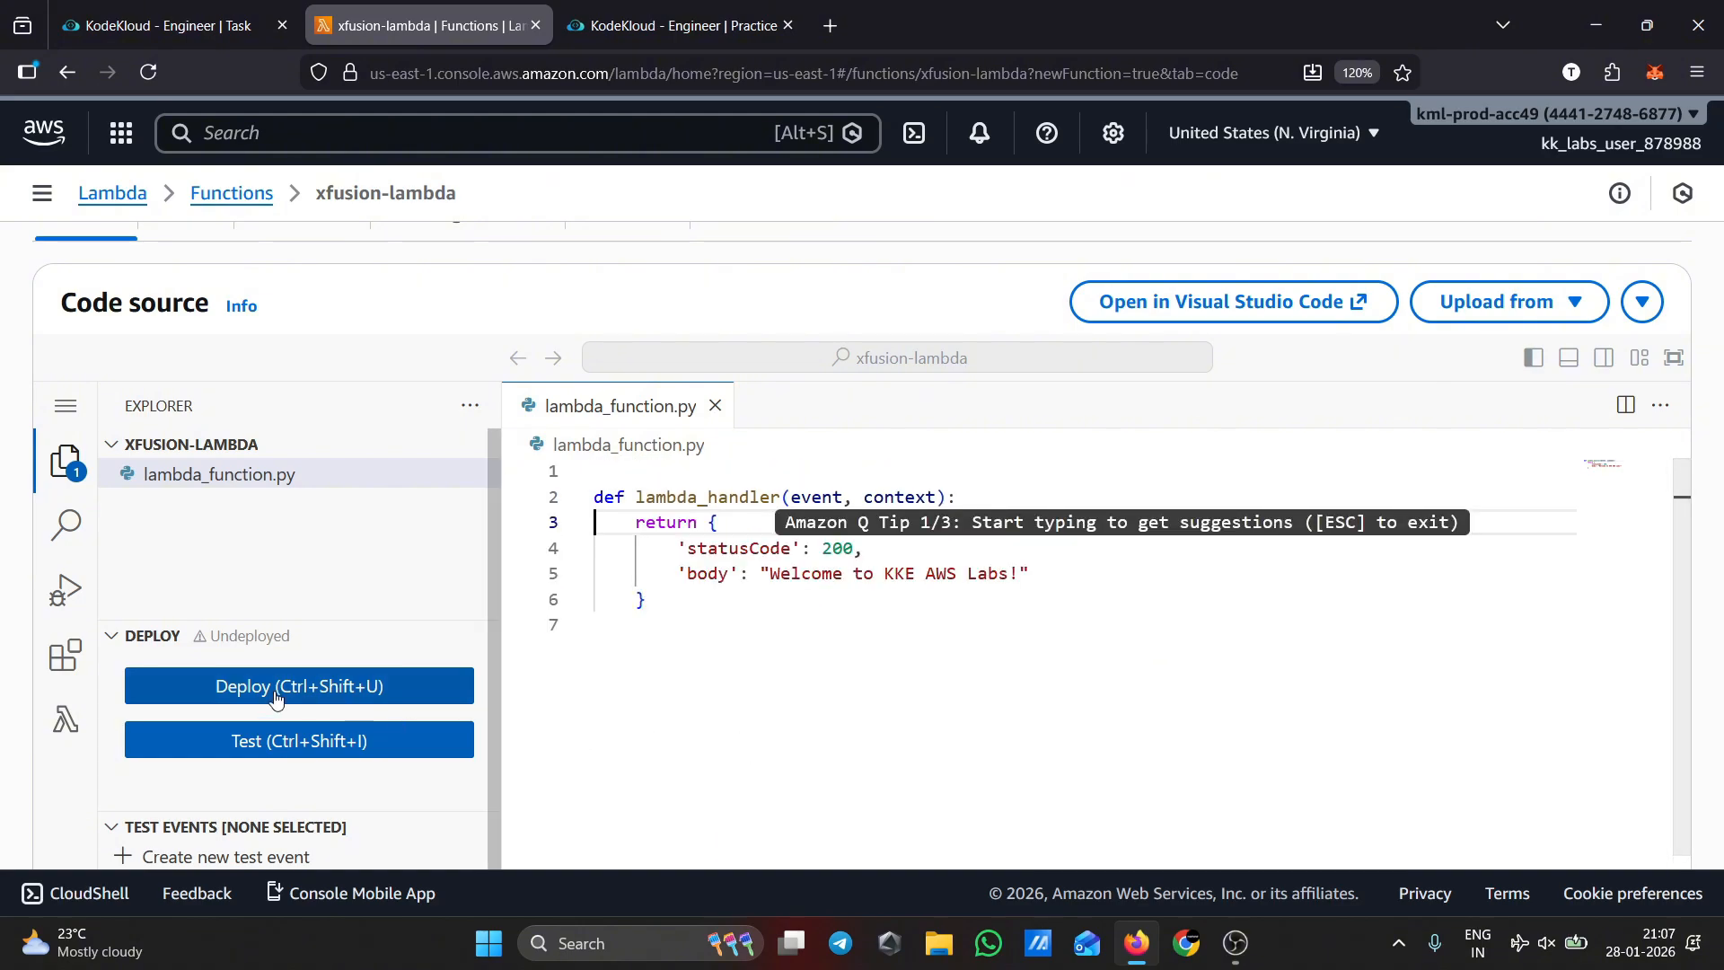
# Deploy the edited code of the xfusion-lambda function.
pyautogui.click(422, 690)
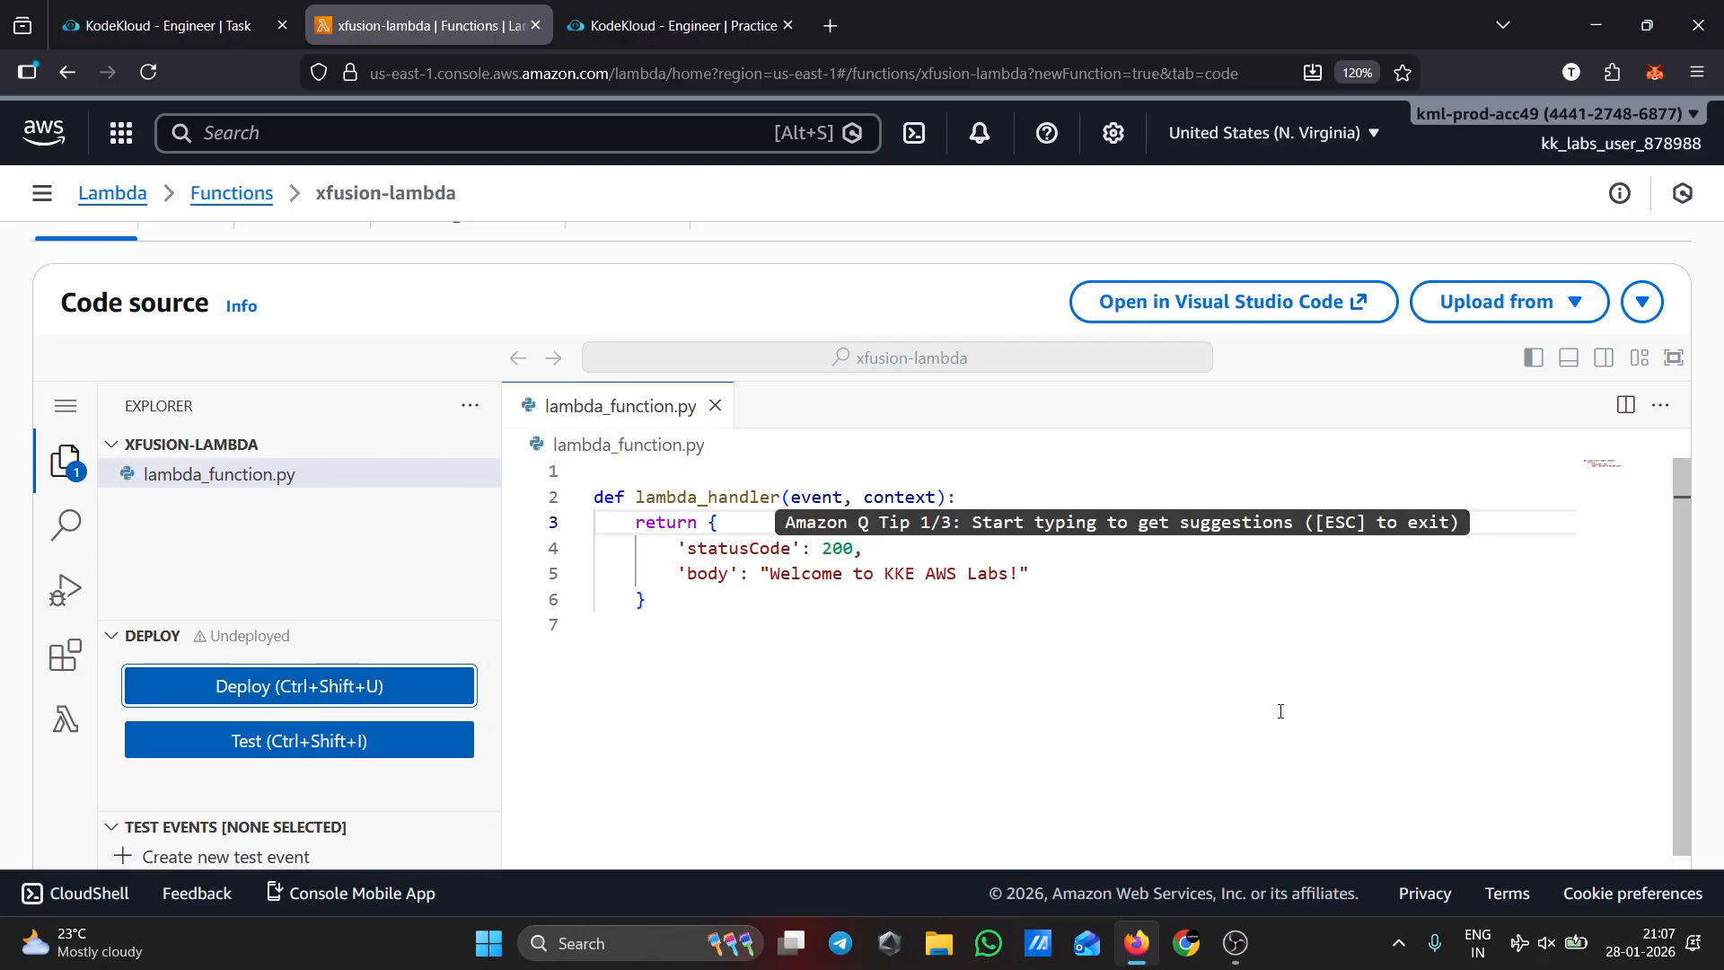
pyautogui.scroll(-6, 1426, 722)
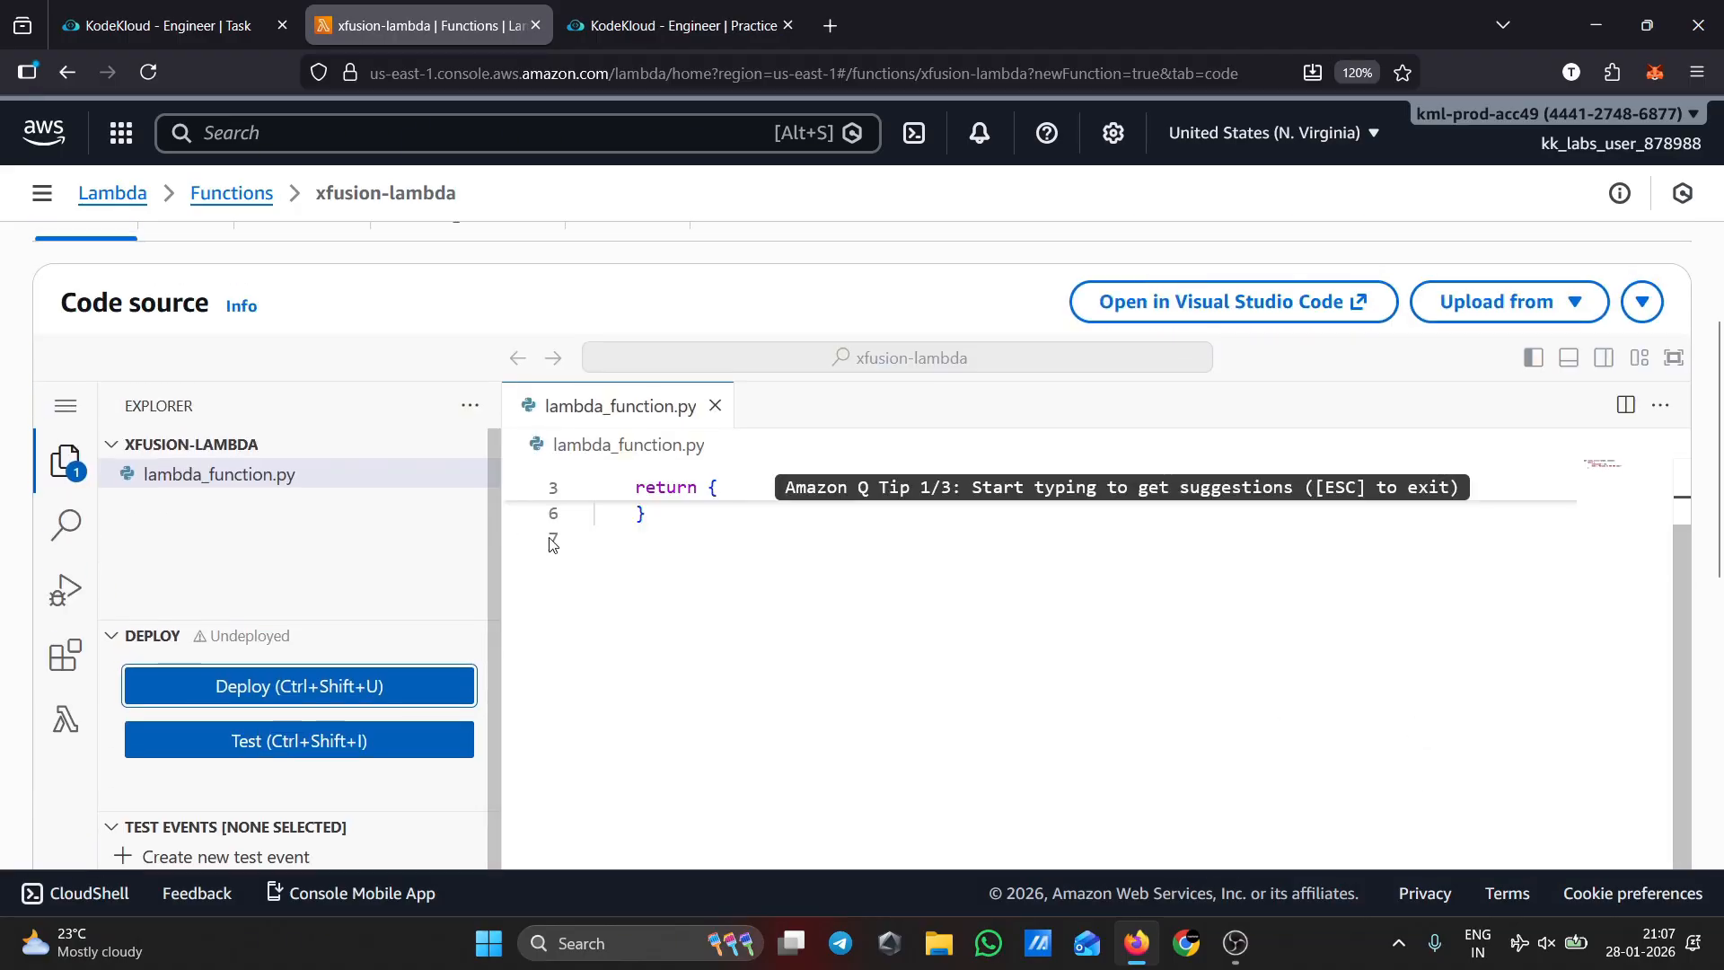
pyautogui.scroll(-4, 1220, 681)
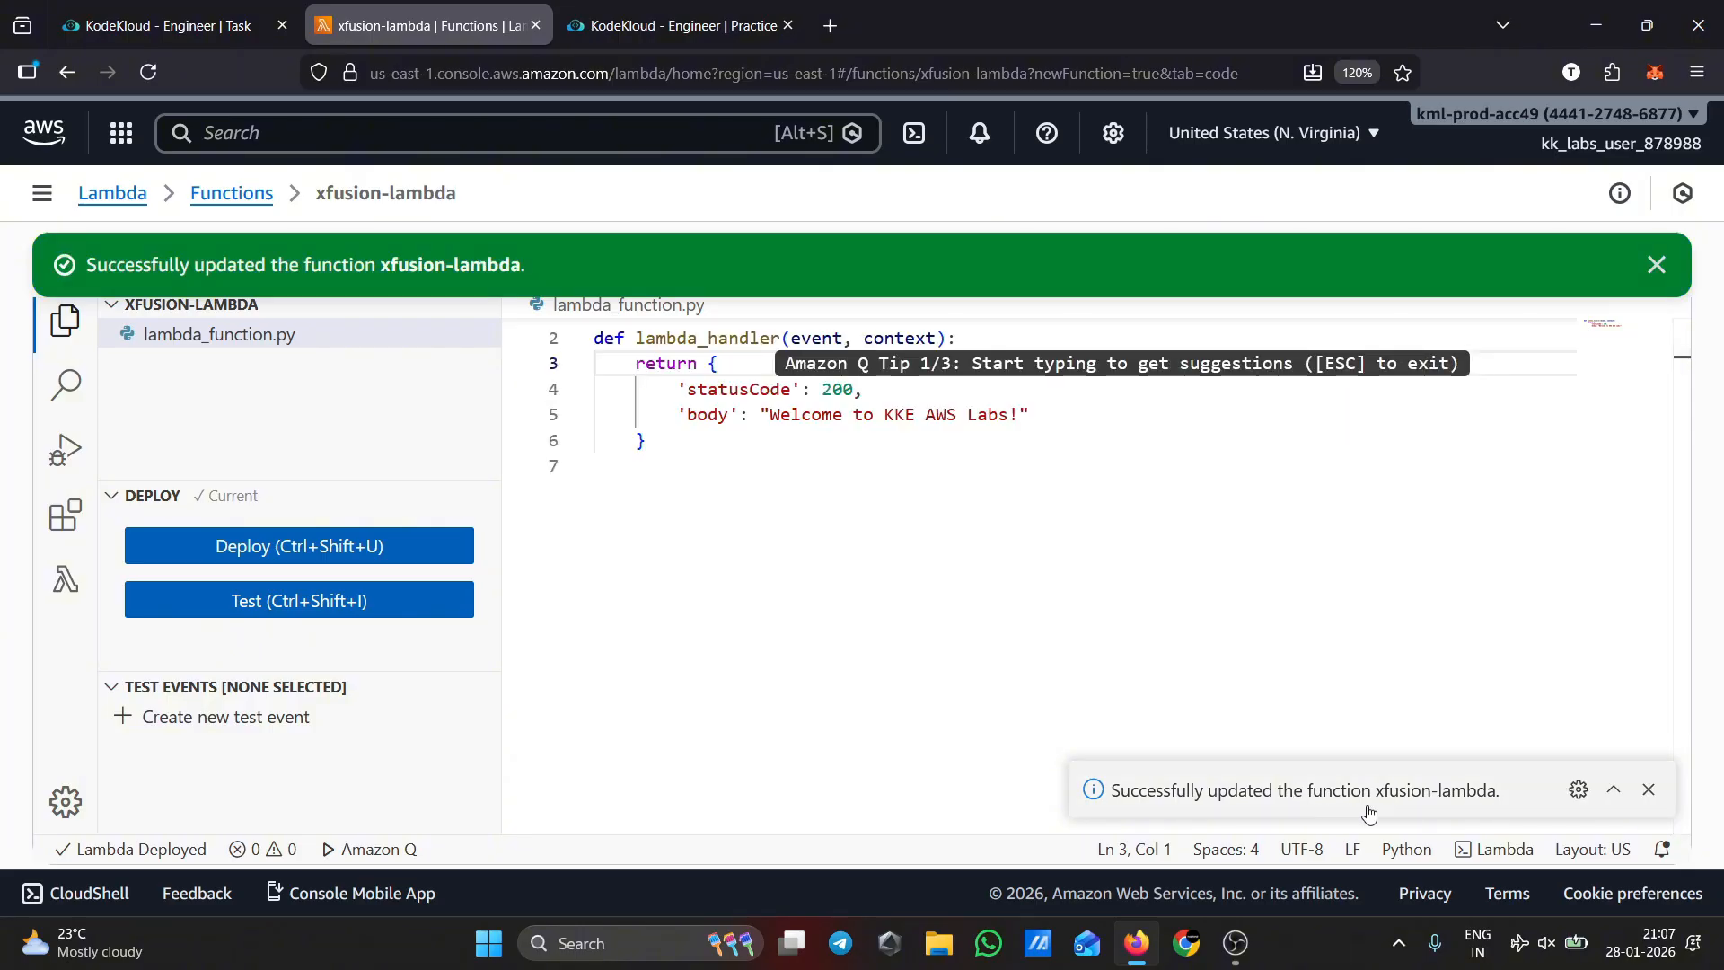
# Open the function's test settings and name the new test event test-kk-lambda.
pyautogui.scroll(1, 859, 671)
pyautogui.scroll(6, 858, 671)
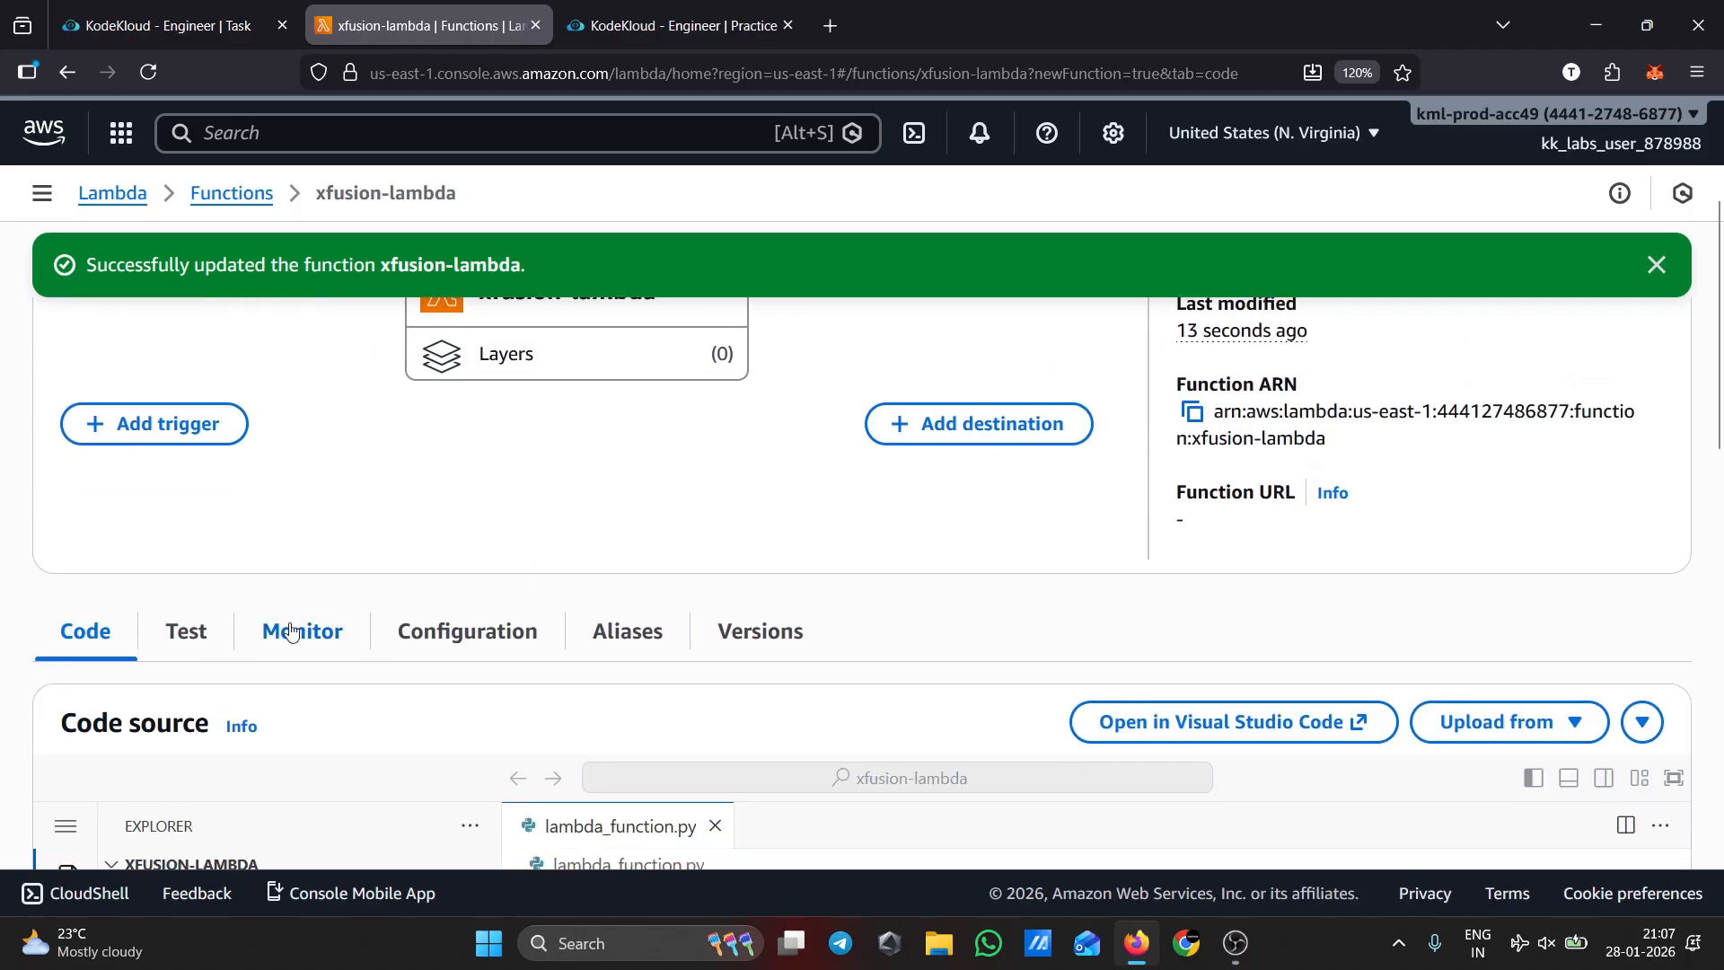
pyautogui.click(189, 645)
pyautogui.scroll(-10, 880, 632)
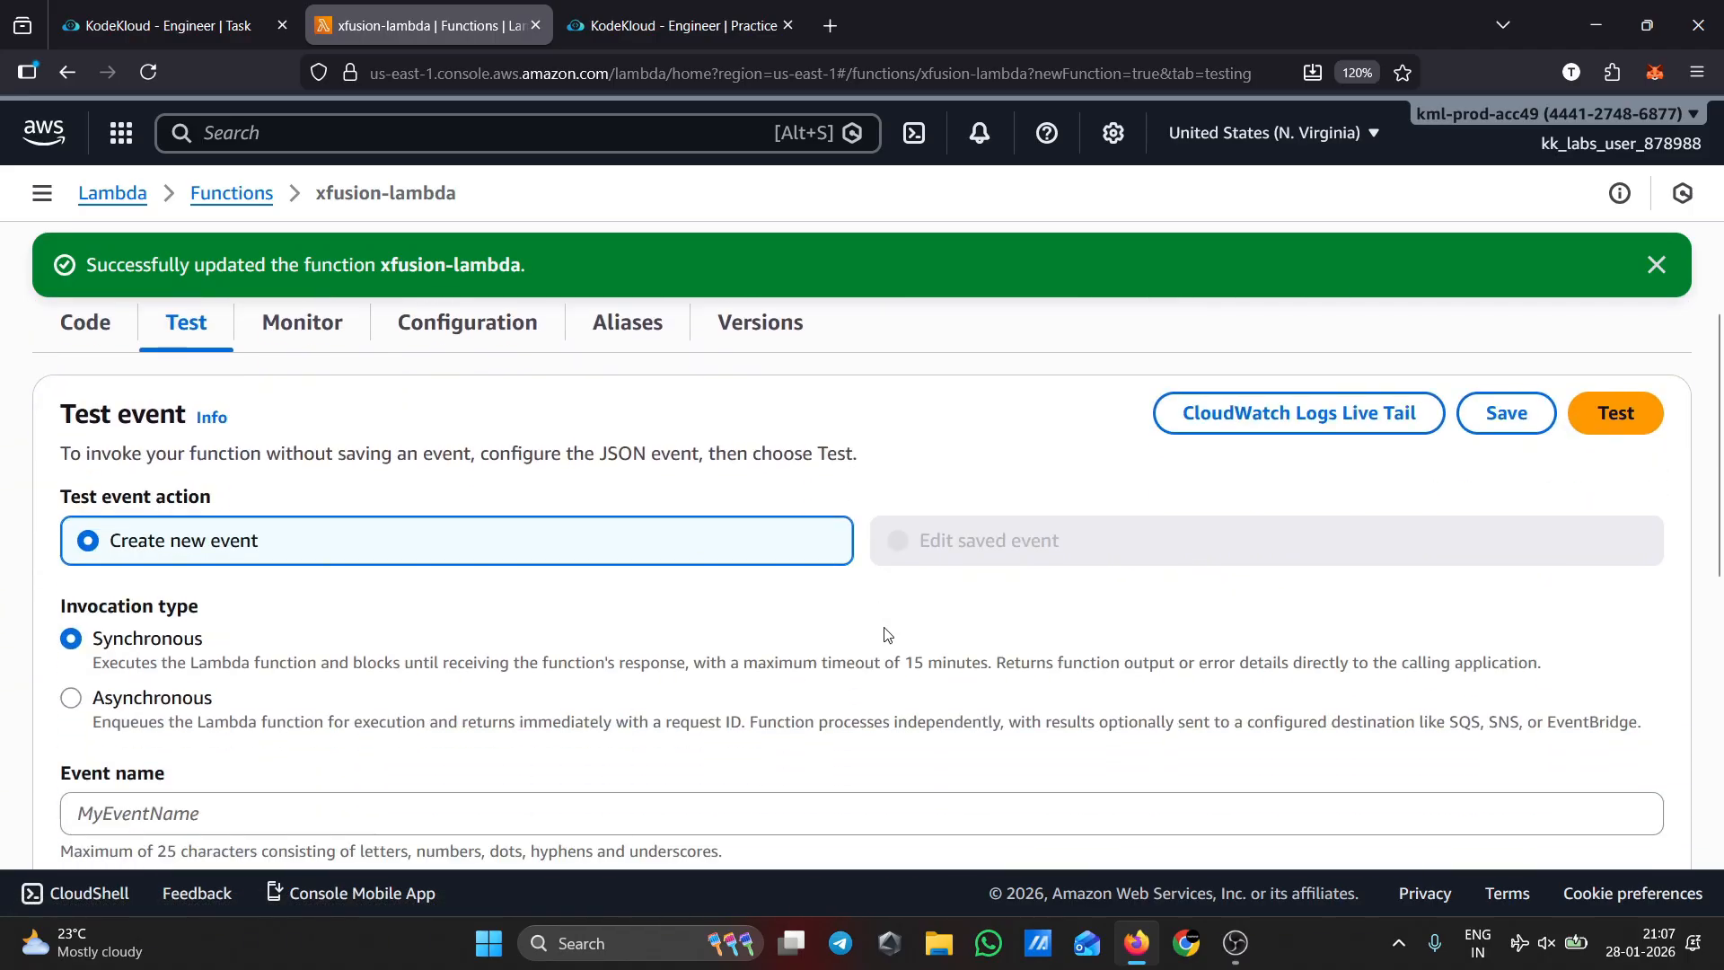
pyautogui.scroll(9, 888, 634)
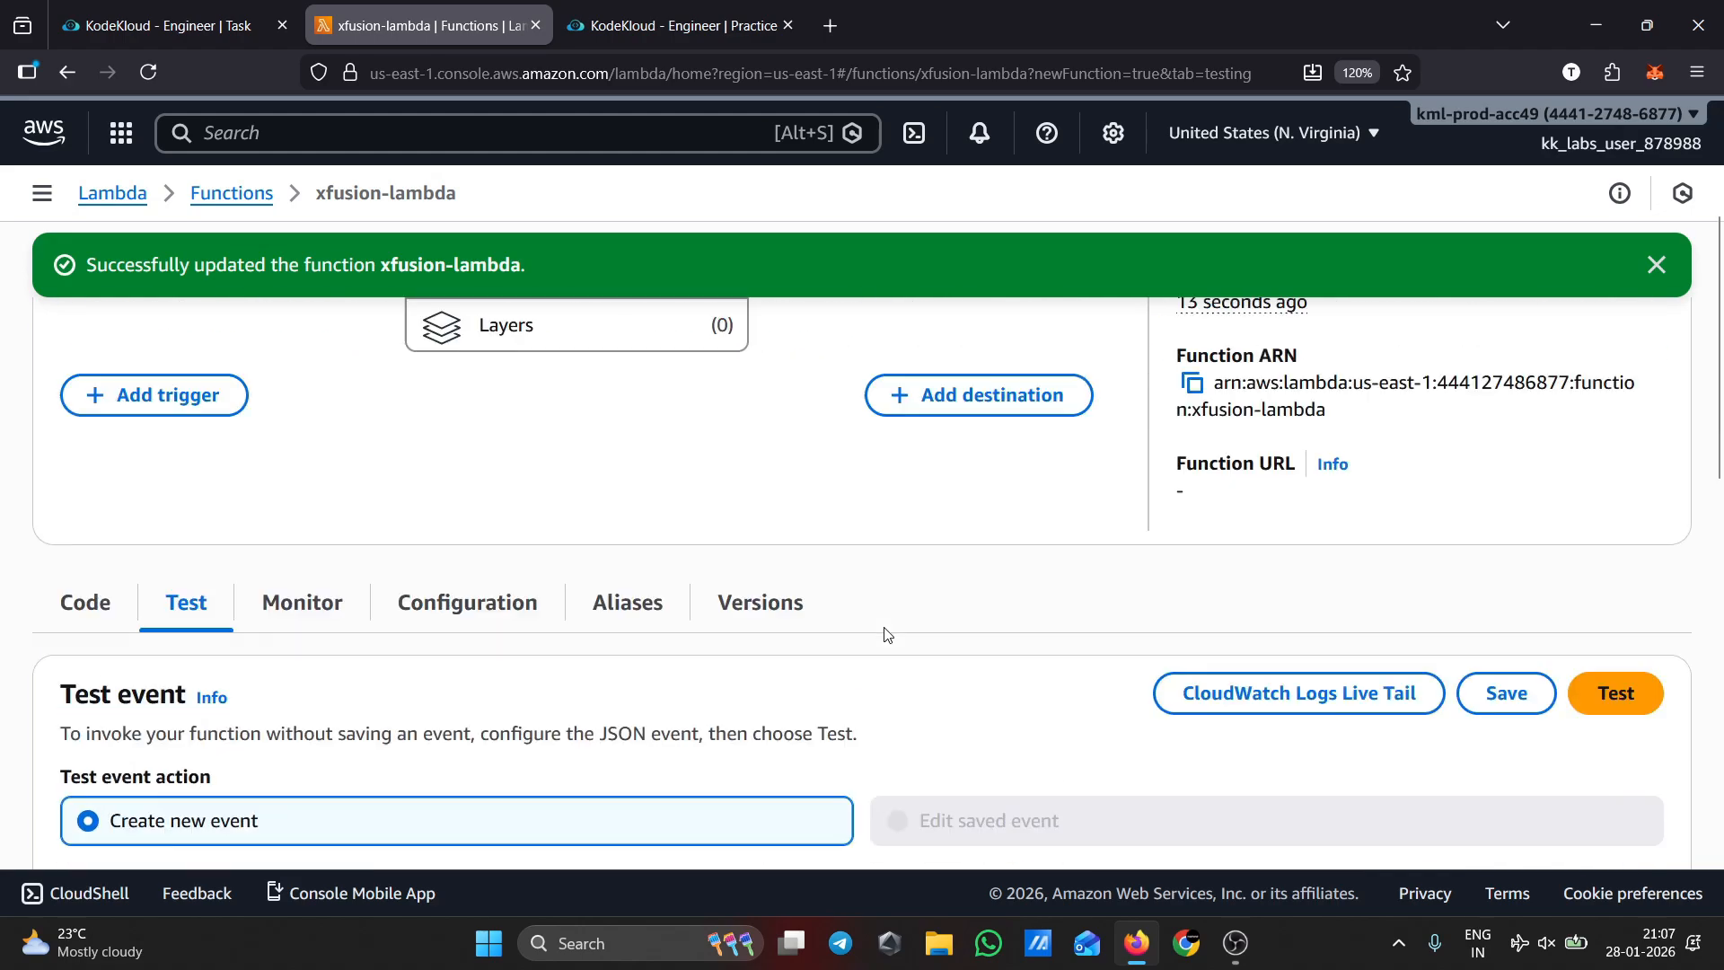
pyautogui.scroll(-8, 887, 634)
pyautogui.click(448, 531)
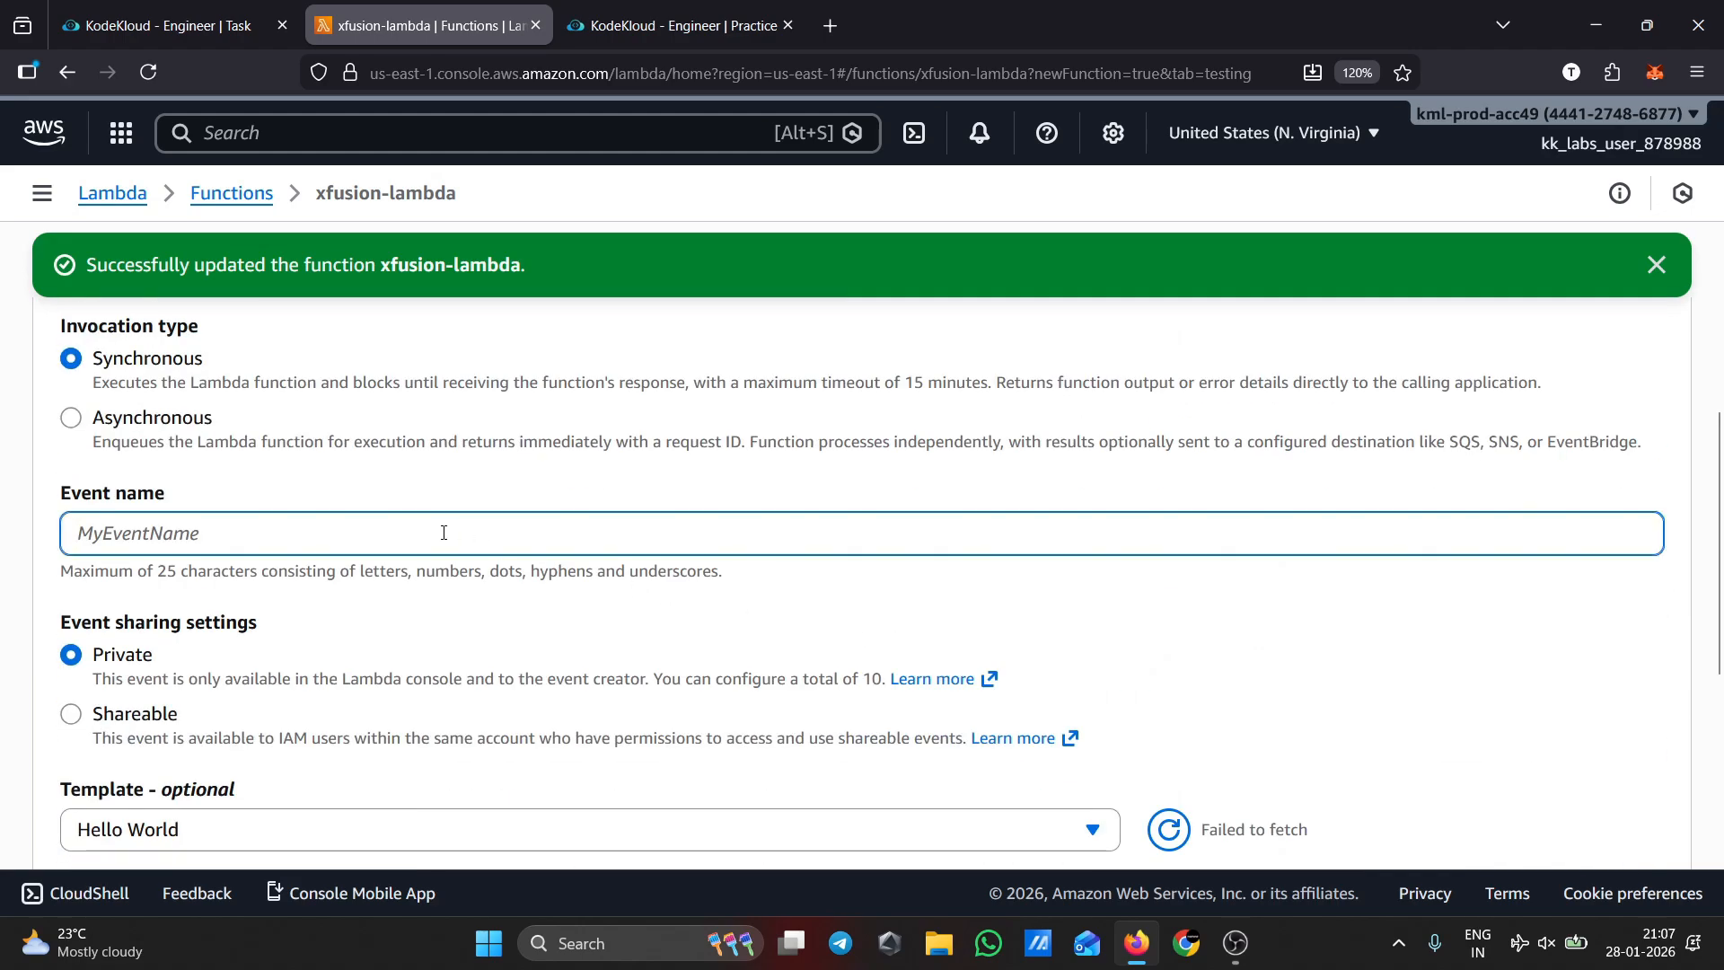
pyautogui.write('test-kk-lambda')
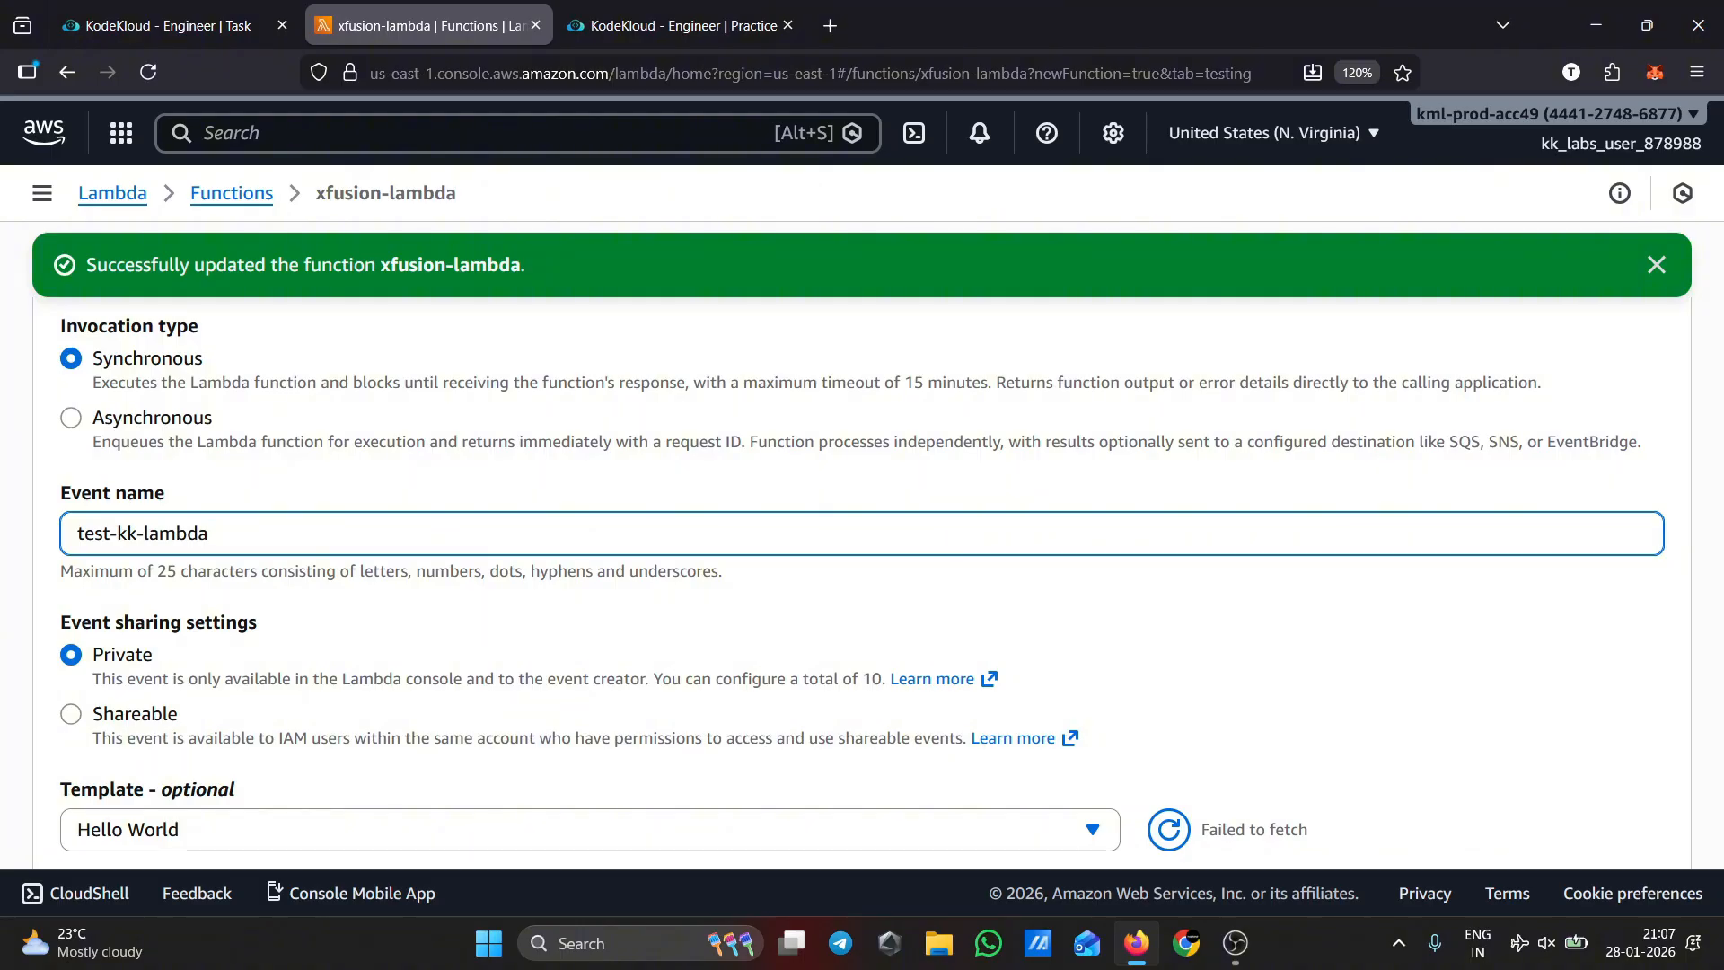
pyautogui.scroll(-5, 958, 705)
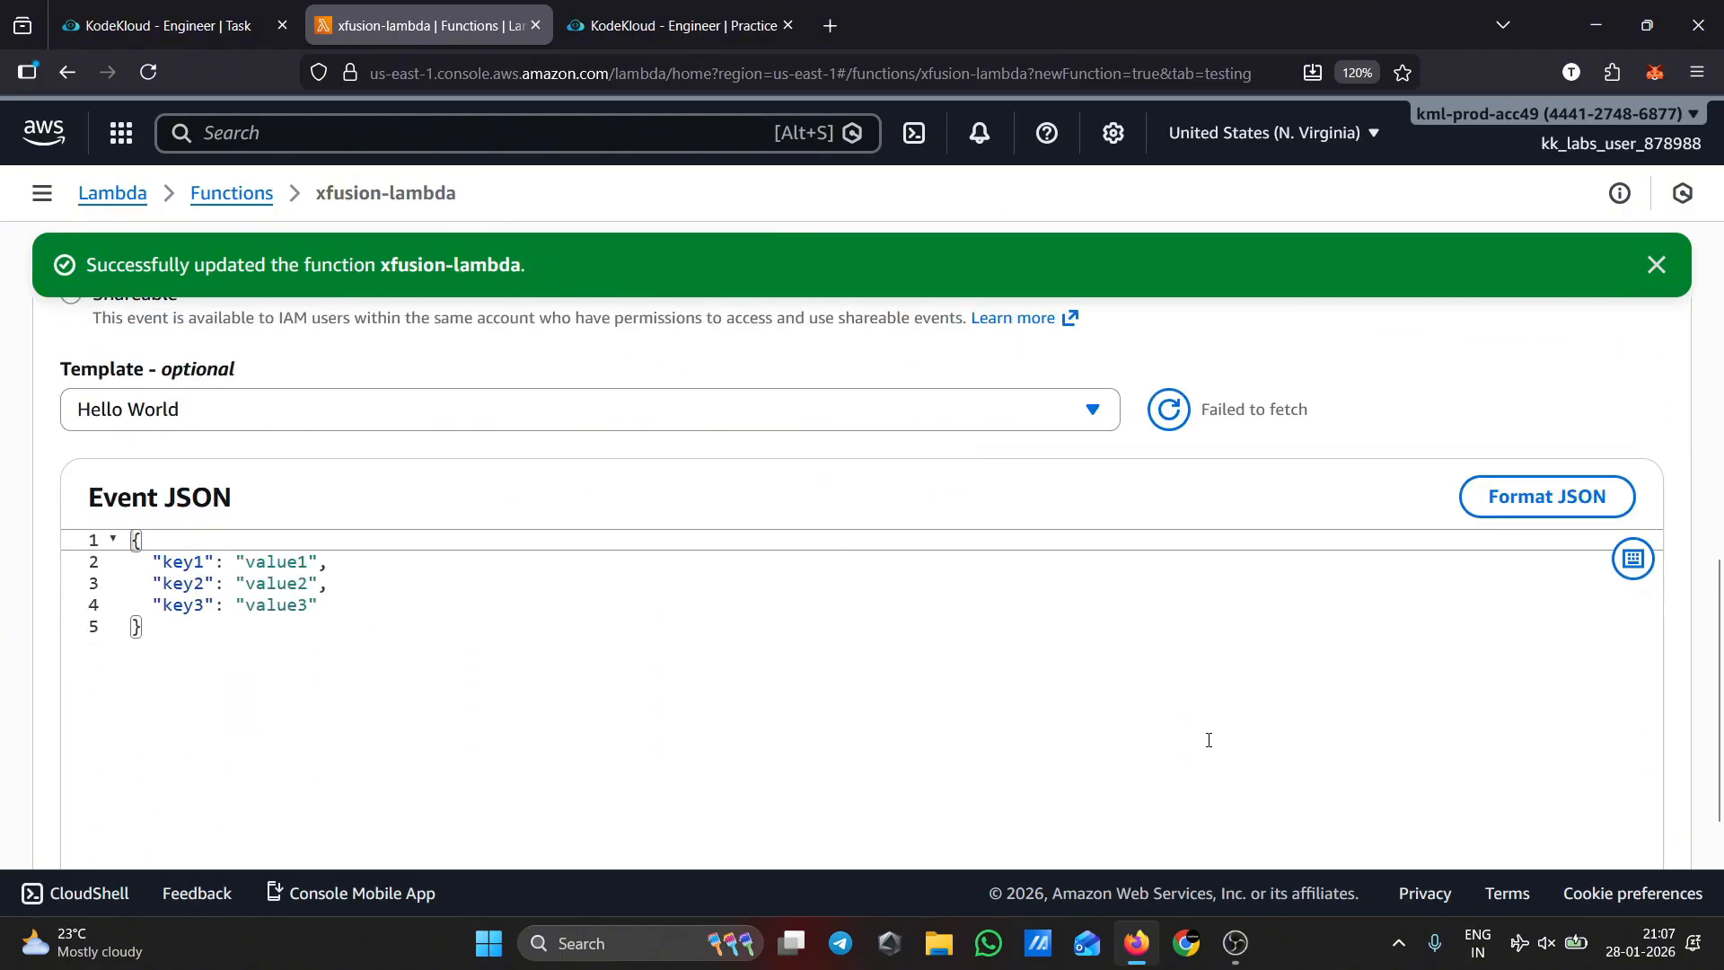
# Run the xfusion-lambda function with the Hello World event JSON and dismiss the function update notification.
pyautogui.scroll(-3, 1208, 740)
pyautogui.scroll(10, 1574, 712)
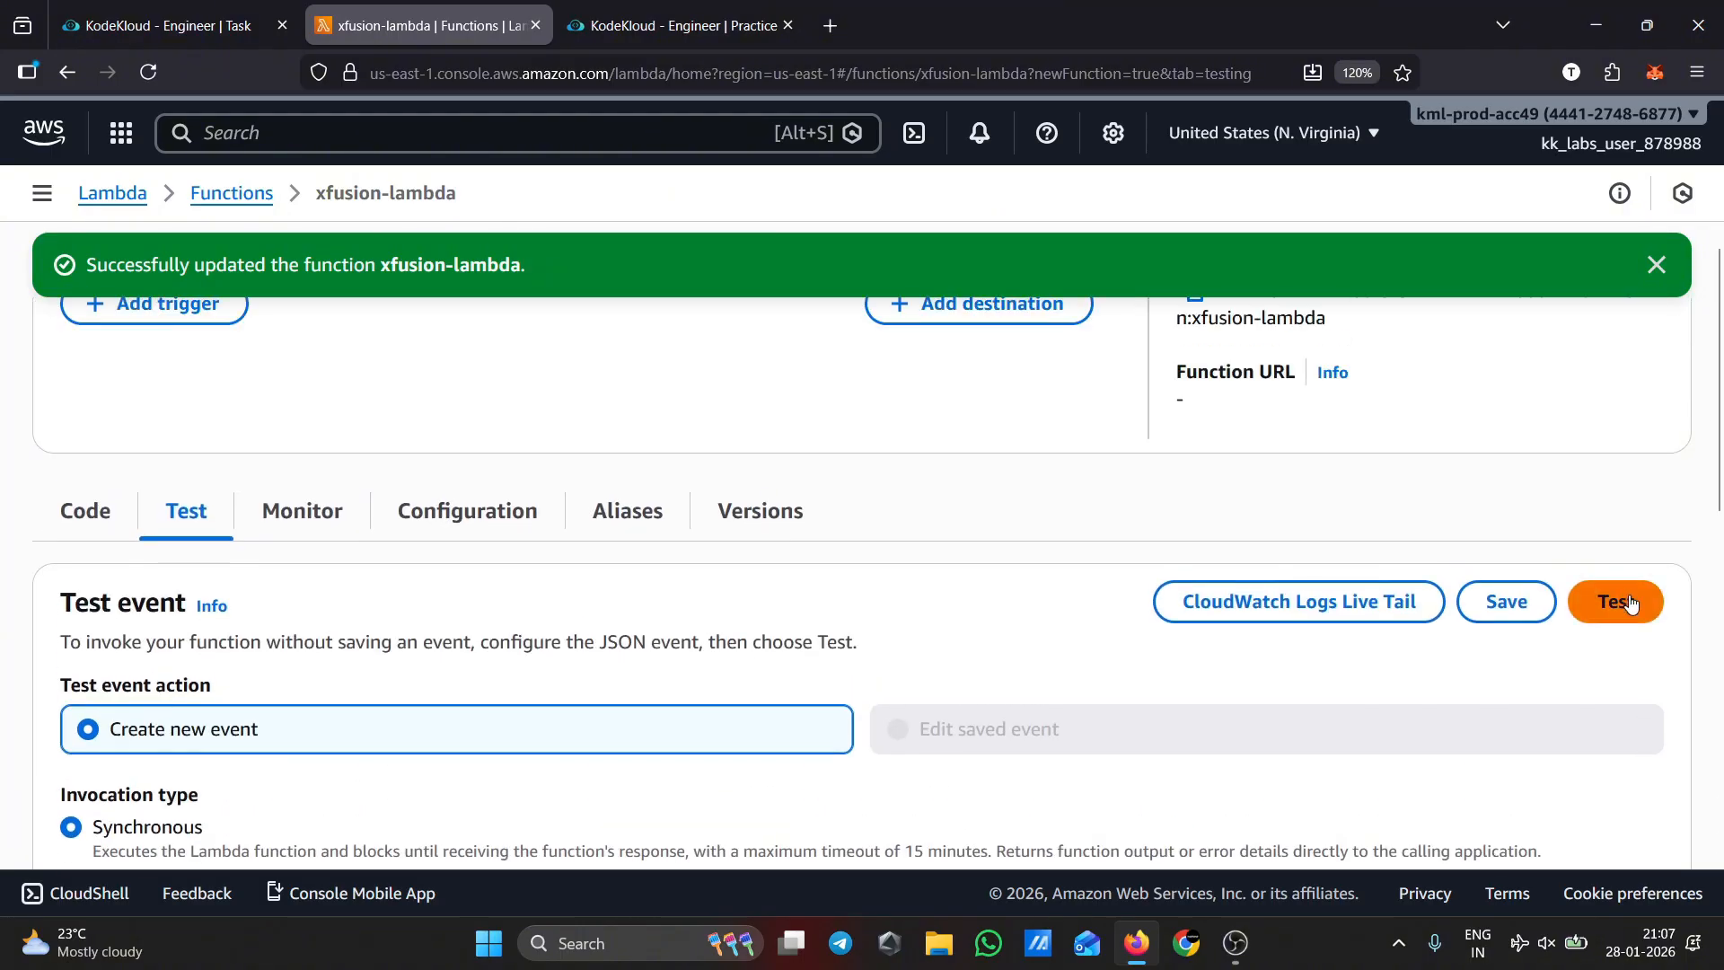
pyautogui.click(1630, 603)
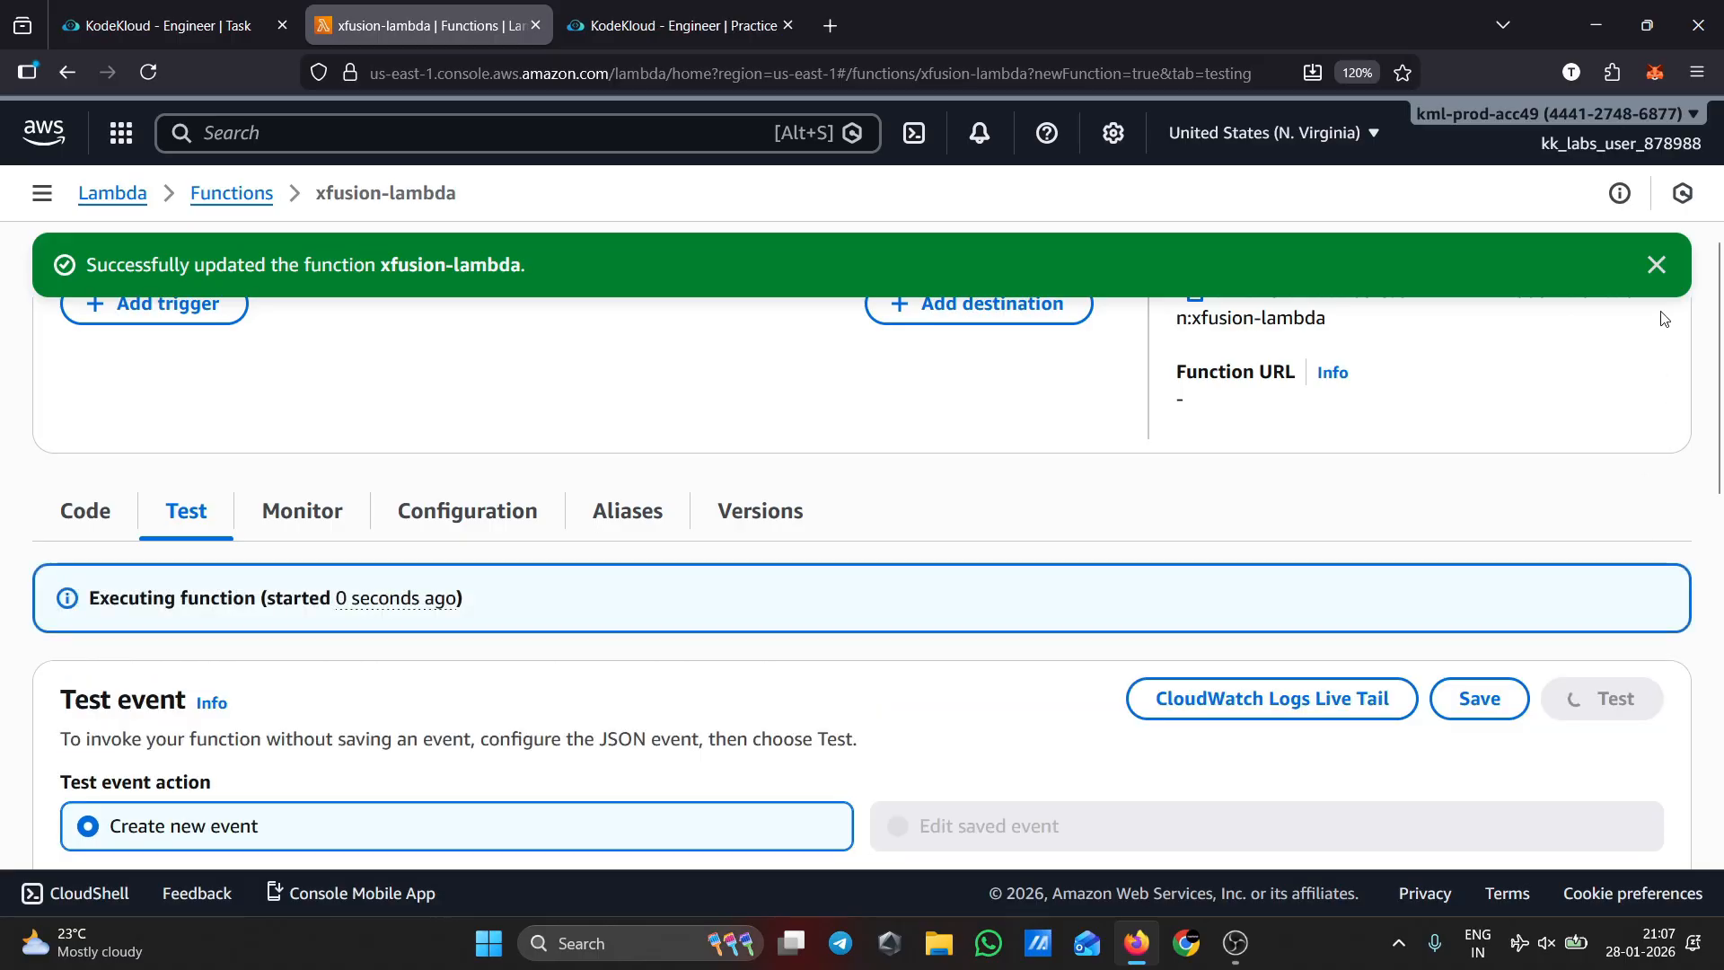
pyautogui.click(1657, 264)
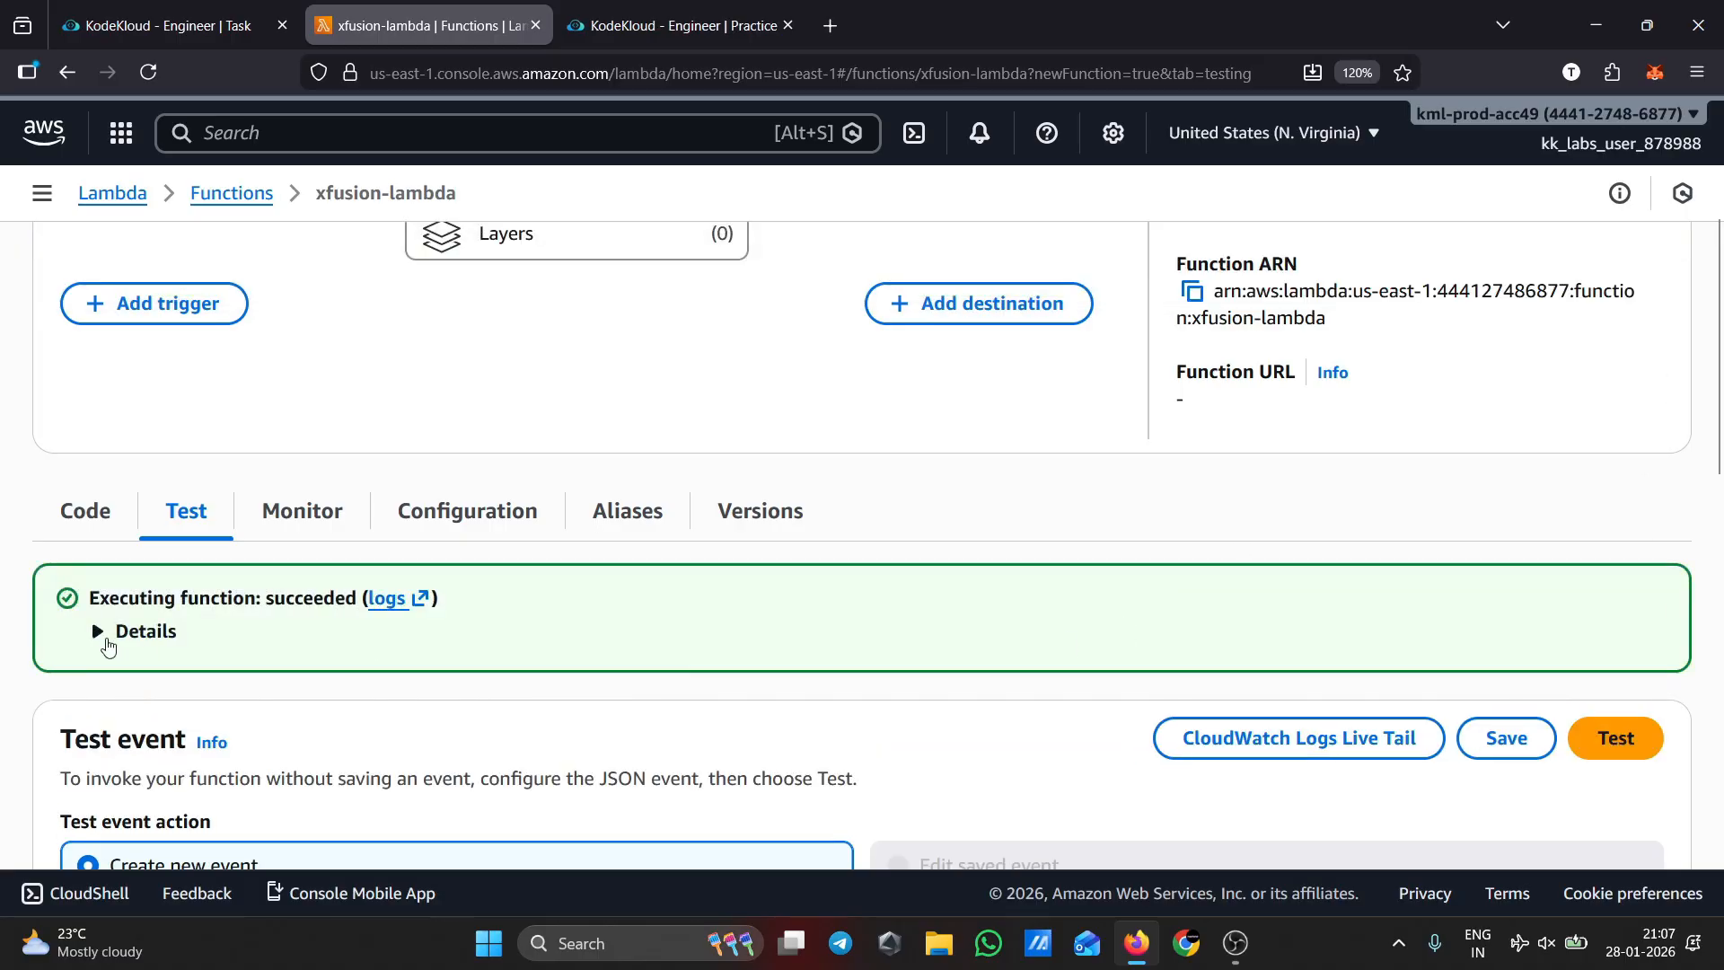
# Expand the execution details of the test run and examine the returned status code, body, summary and log output.
pyautogui.click(97, 634)
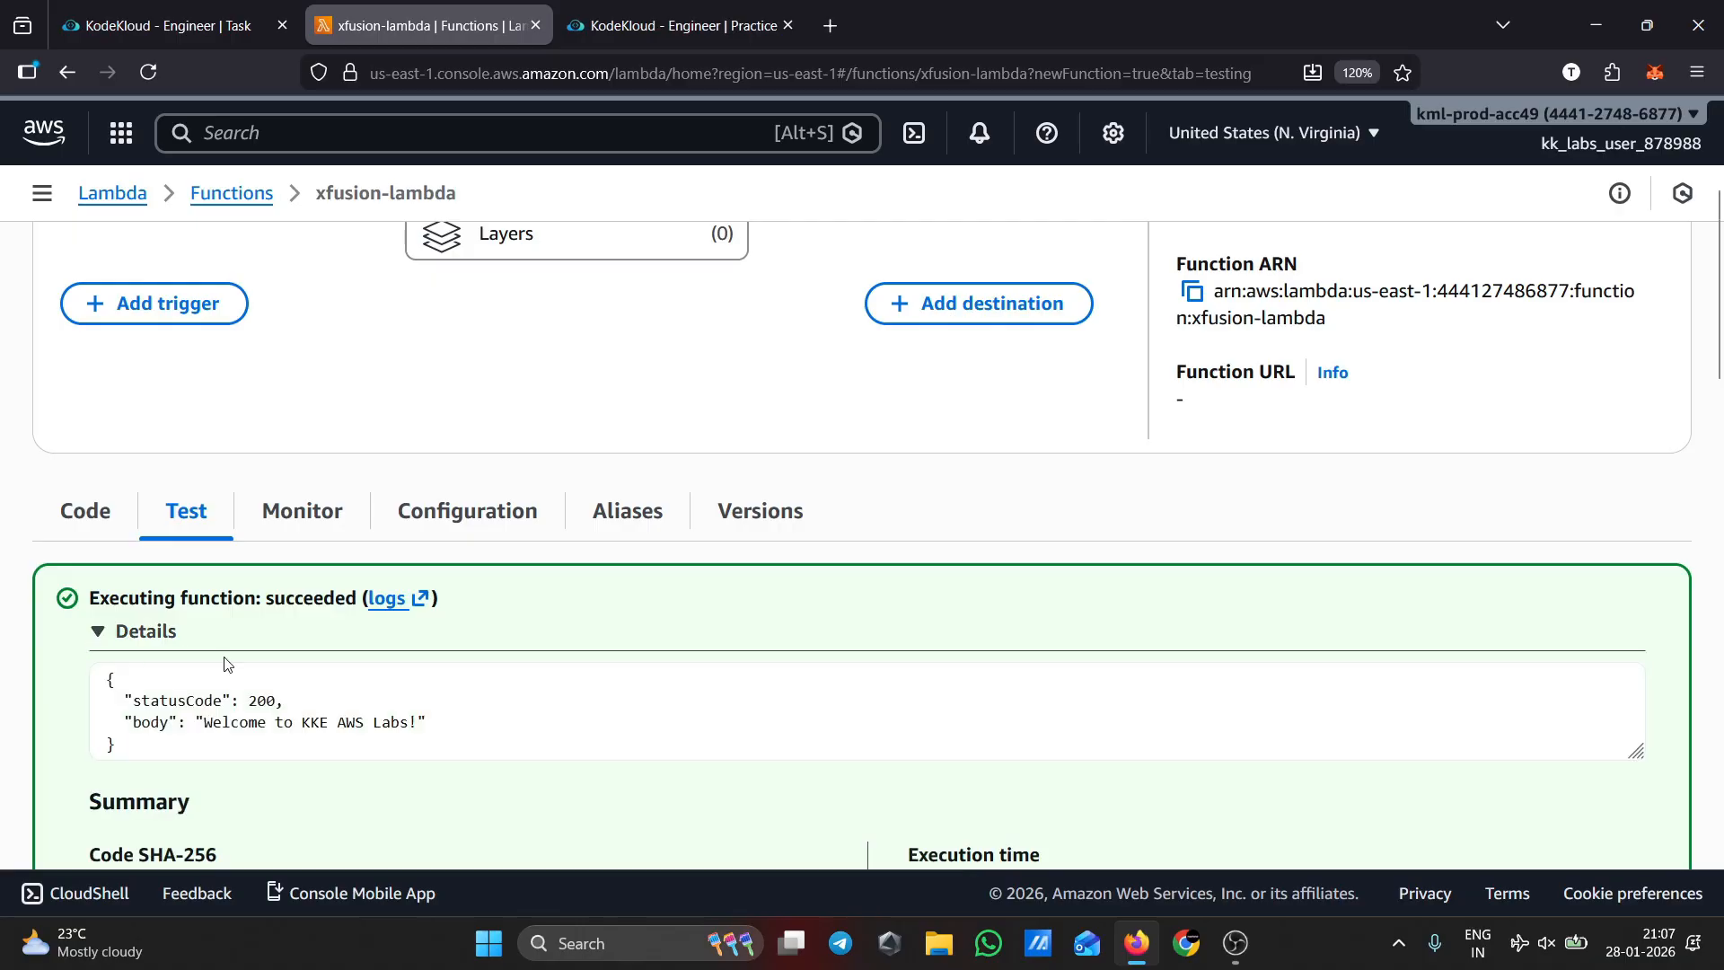
pyautogui.scroll(-3, 400, 711)
pyautogui.moveTo(117, 605); pyautogui.dragTo(94, 567)
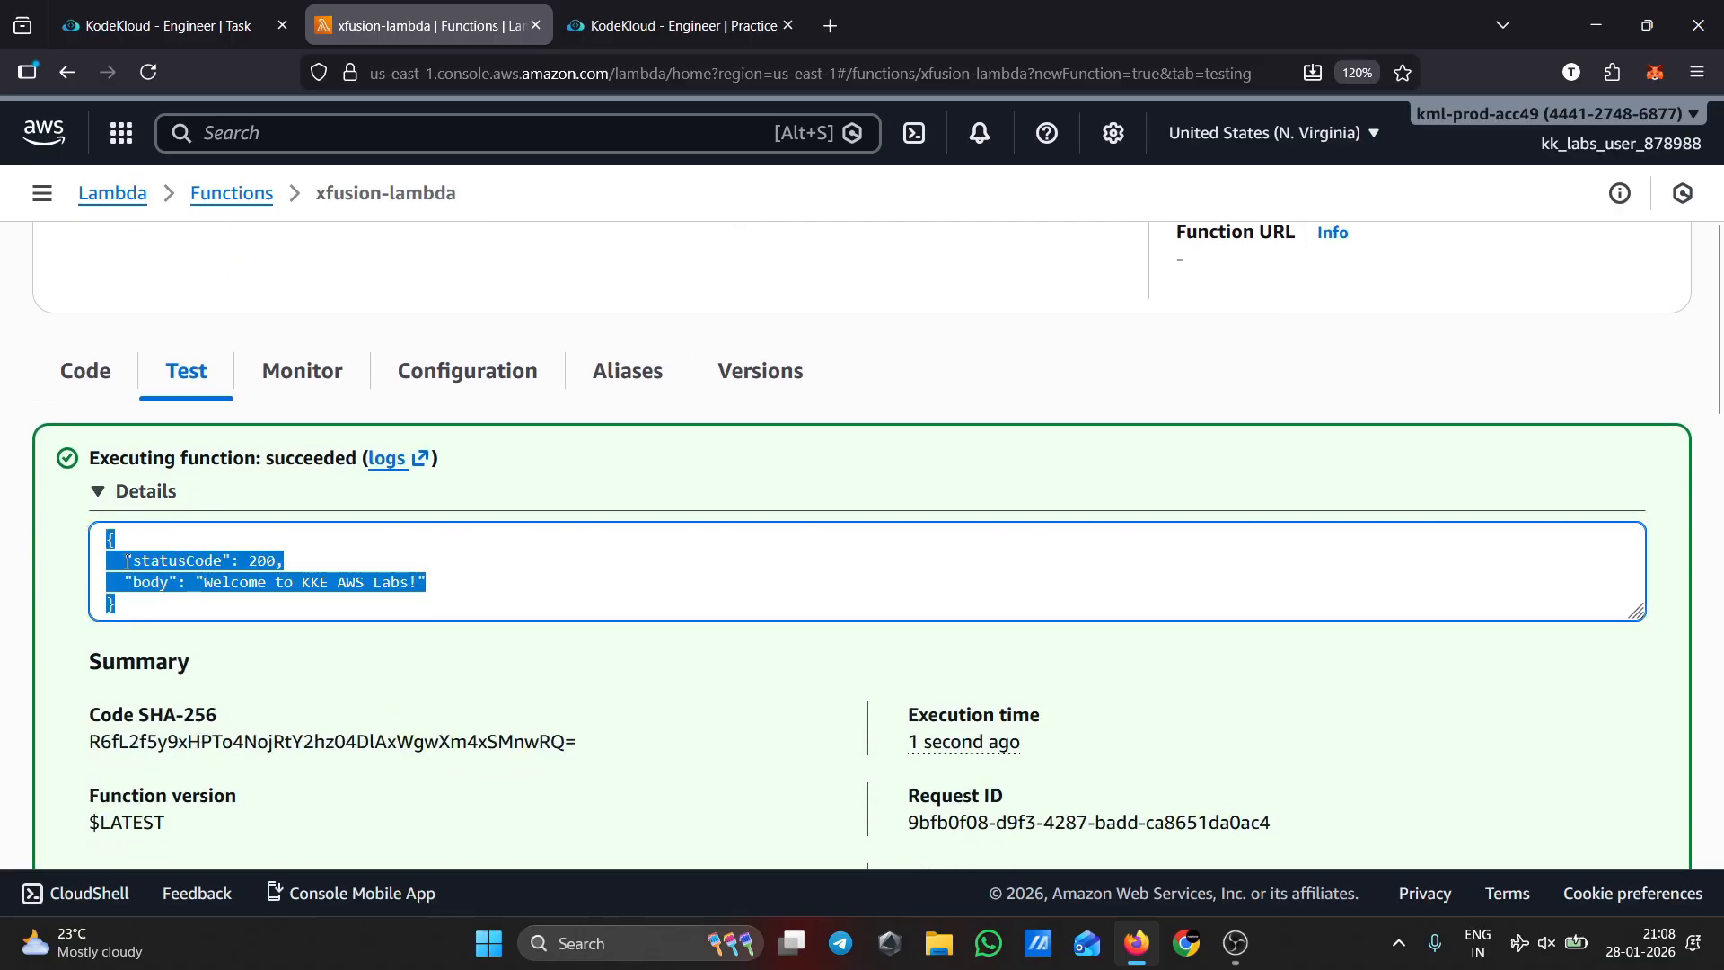
pyautogui.moveTo(133, 584); pyautogui.dragTo(429, 585)
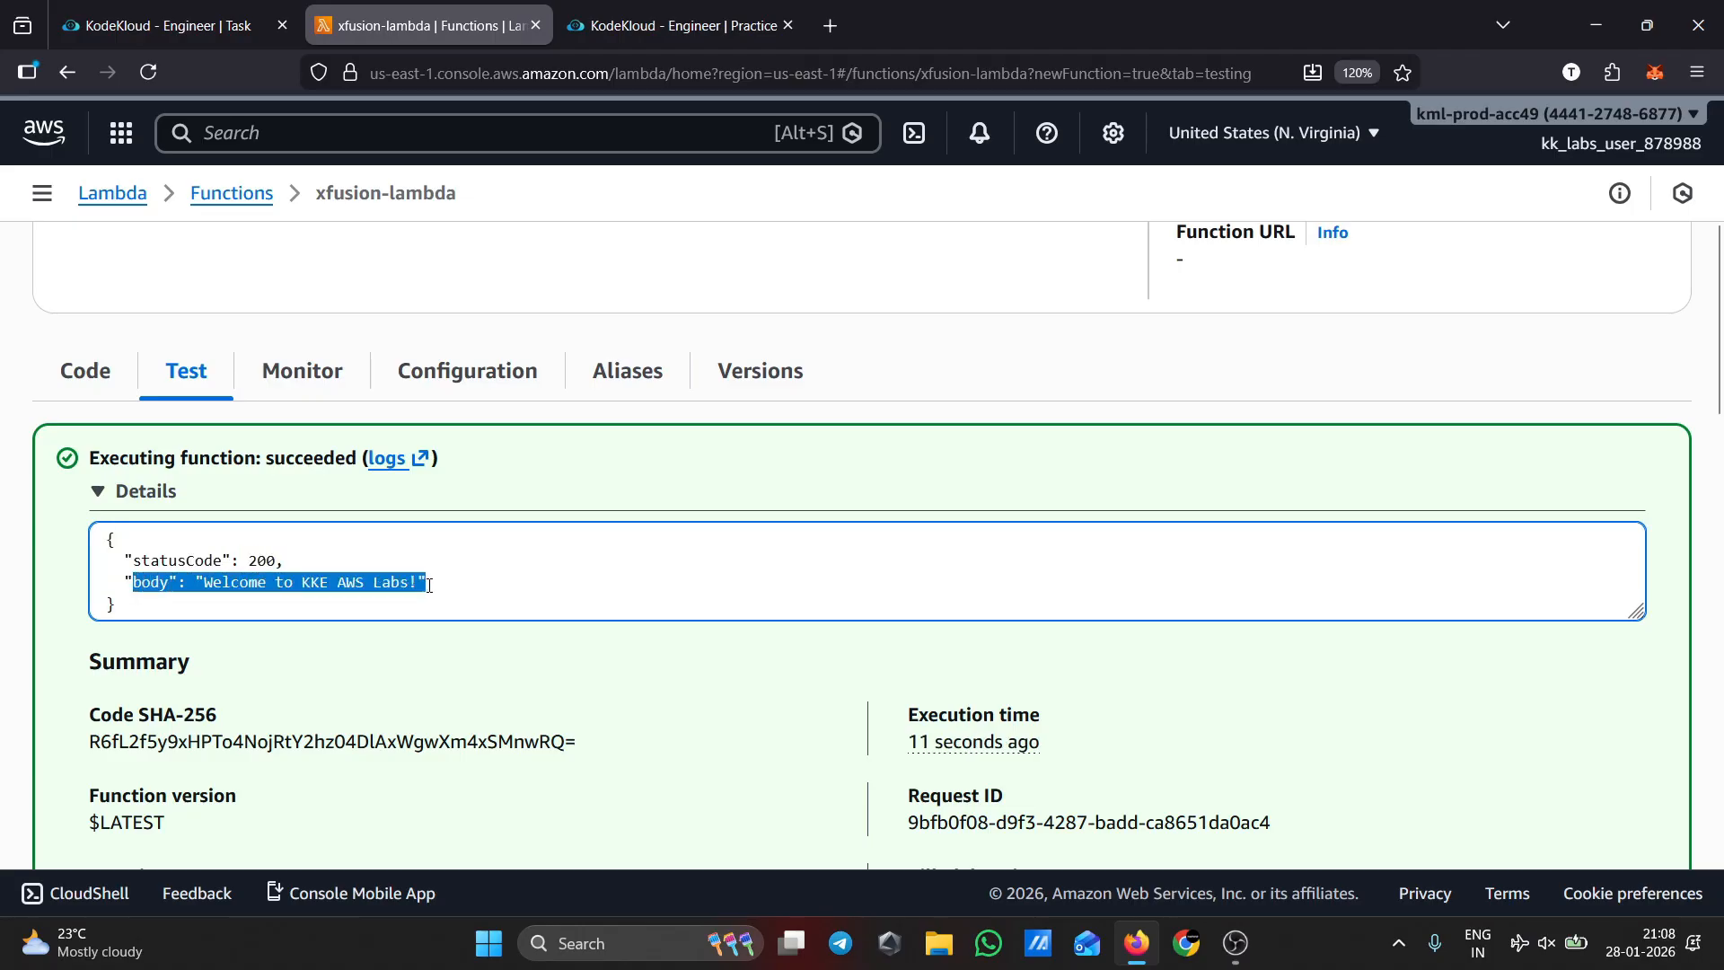
pyautogui.scroll(-2, 527, 623)
pyautogui.scroll(2, 366, 646)
pyautogui.scroll(-2, 377, 663)
pyautogui.scroll(-6, 481, 704)
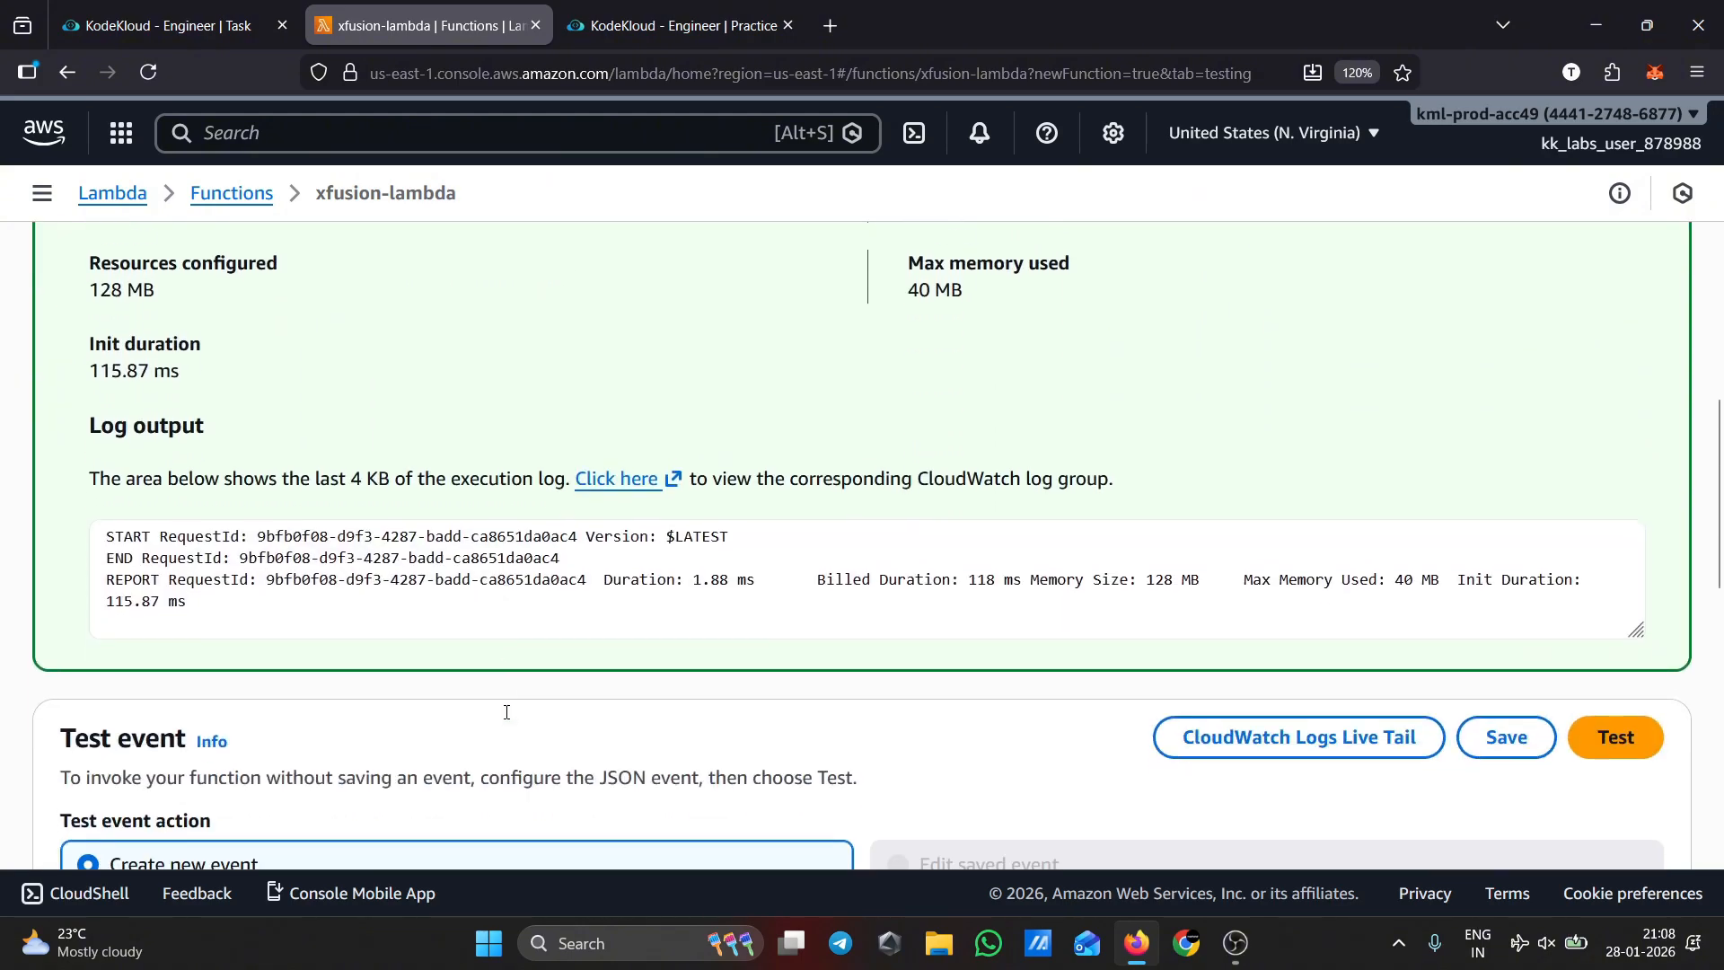
pyautogui.scroll(-3, 647, 716)
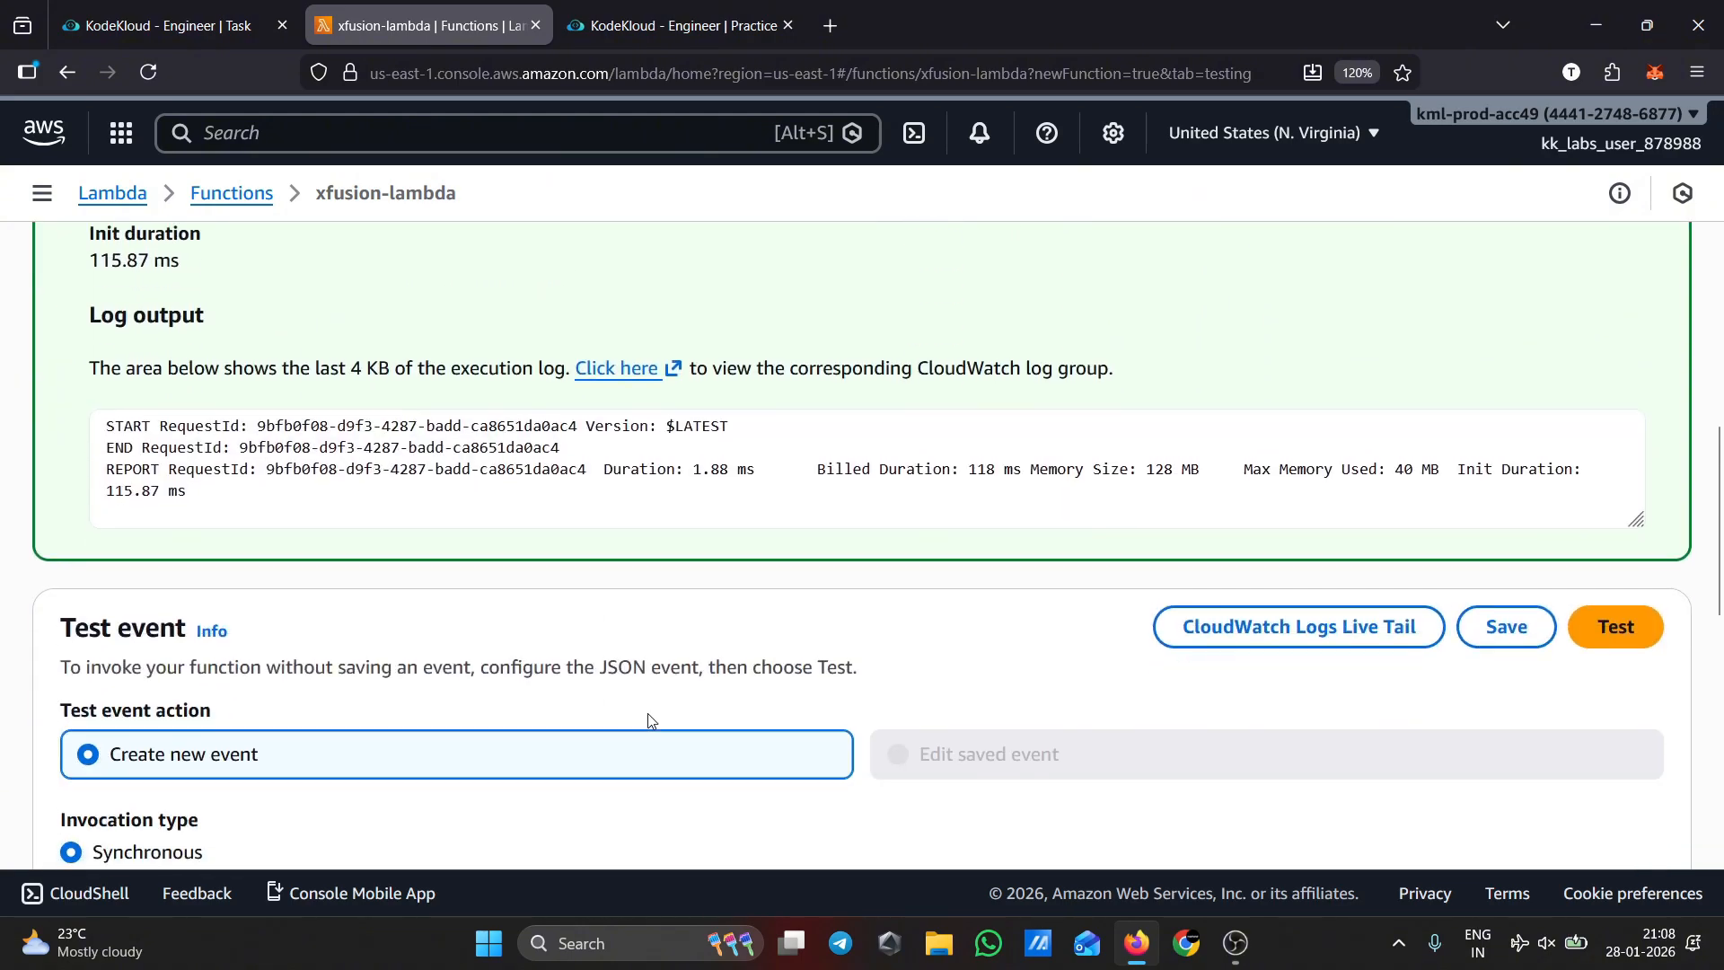
pyautogui.scroll(8, 727, 720)
pyautogui.scroll(4, 844, 719)
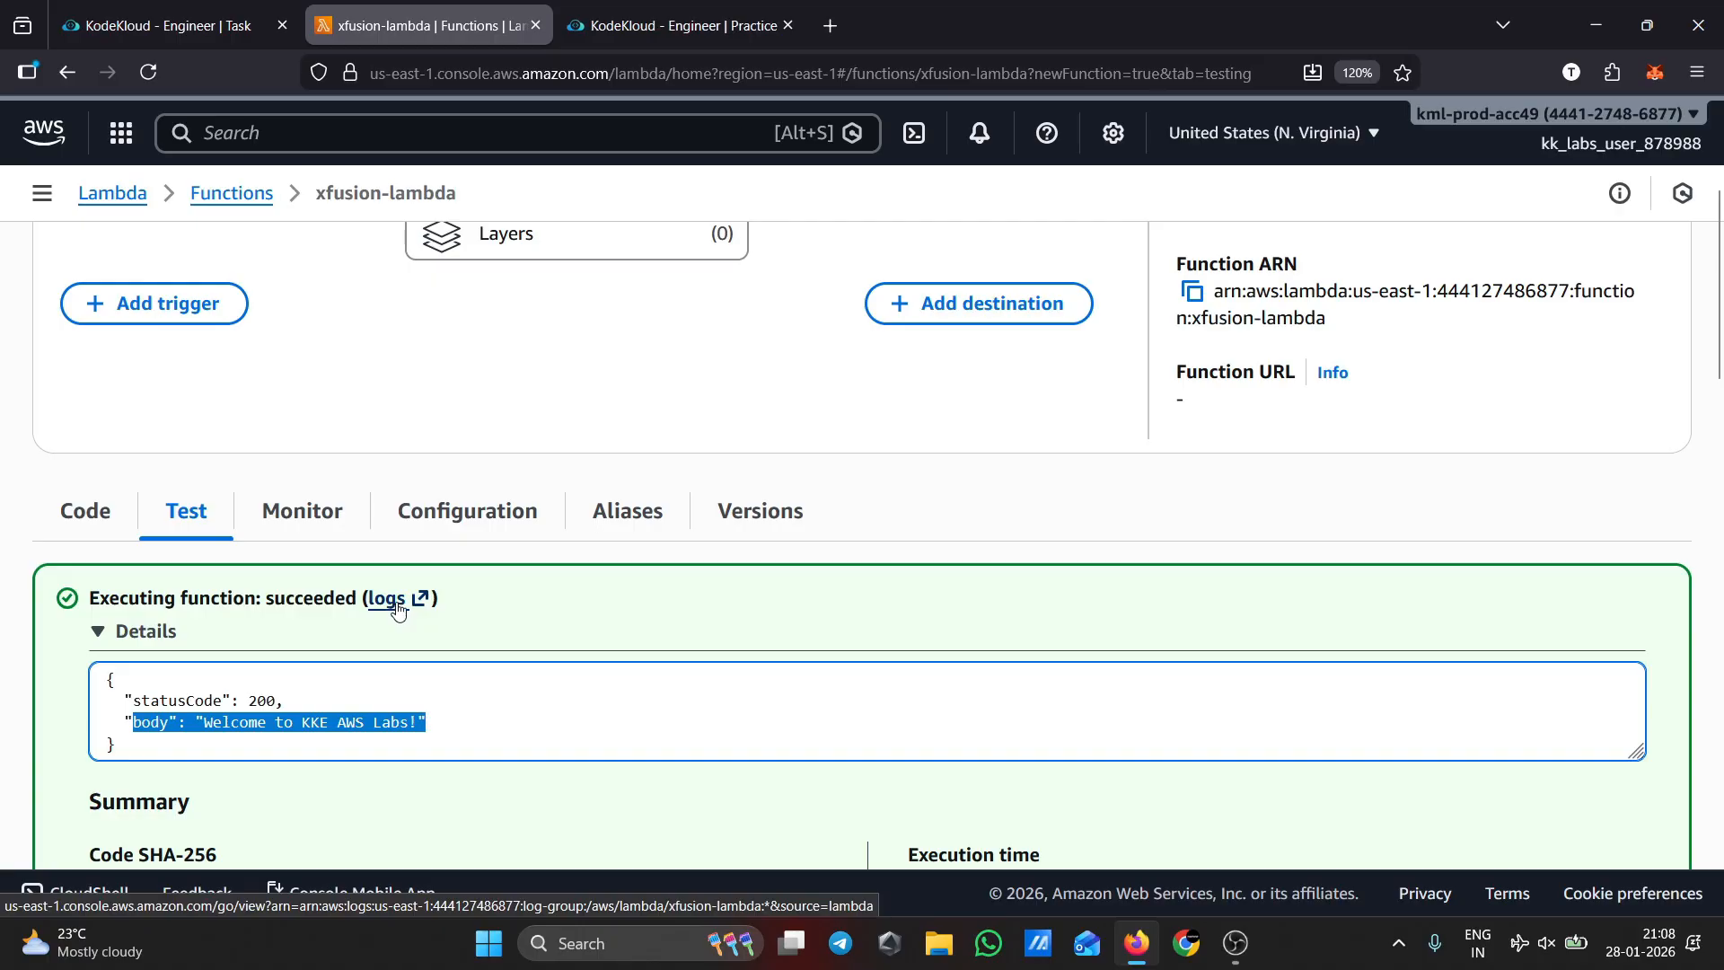
# Inspect the log events in the /aws/lambda/xfusion-lambda log stream in CloudWatch and return to the function's test result.
pyautogui.click(396, 602)
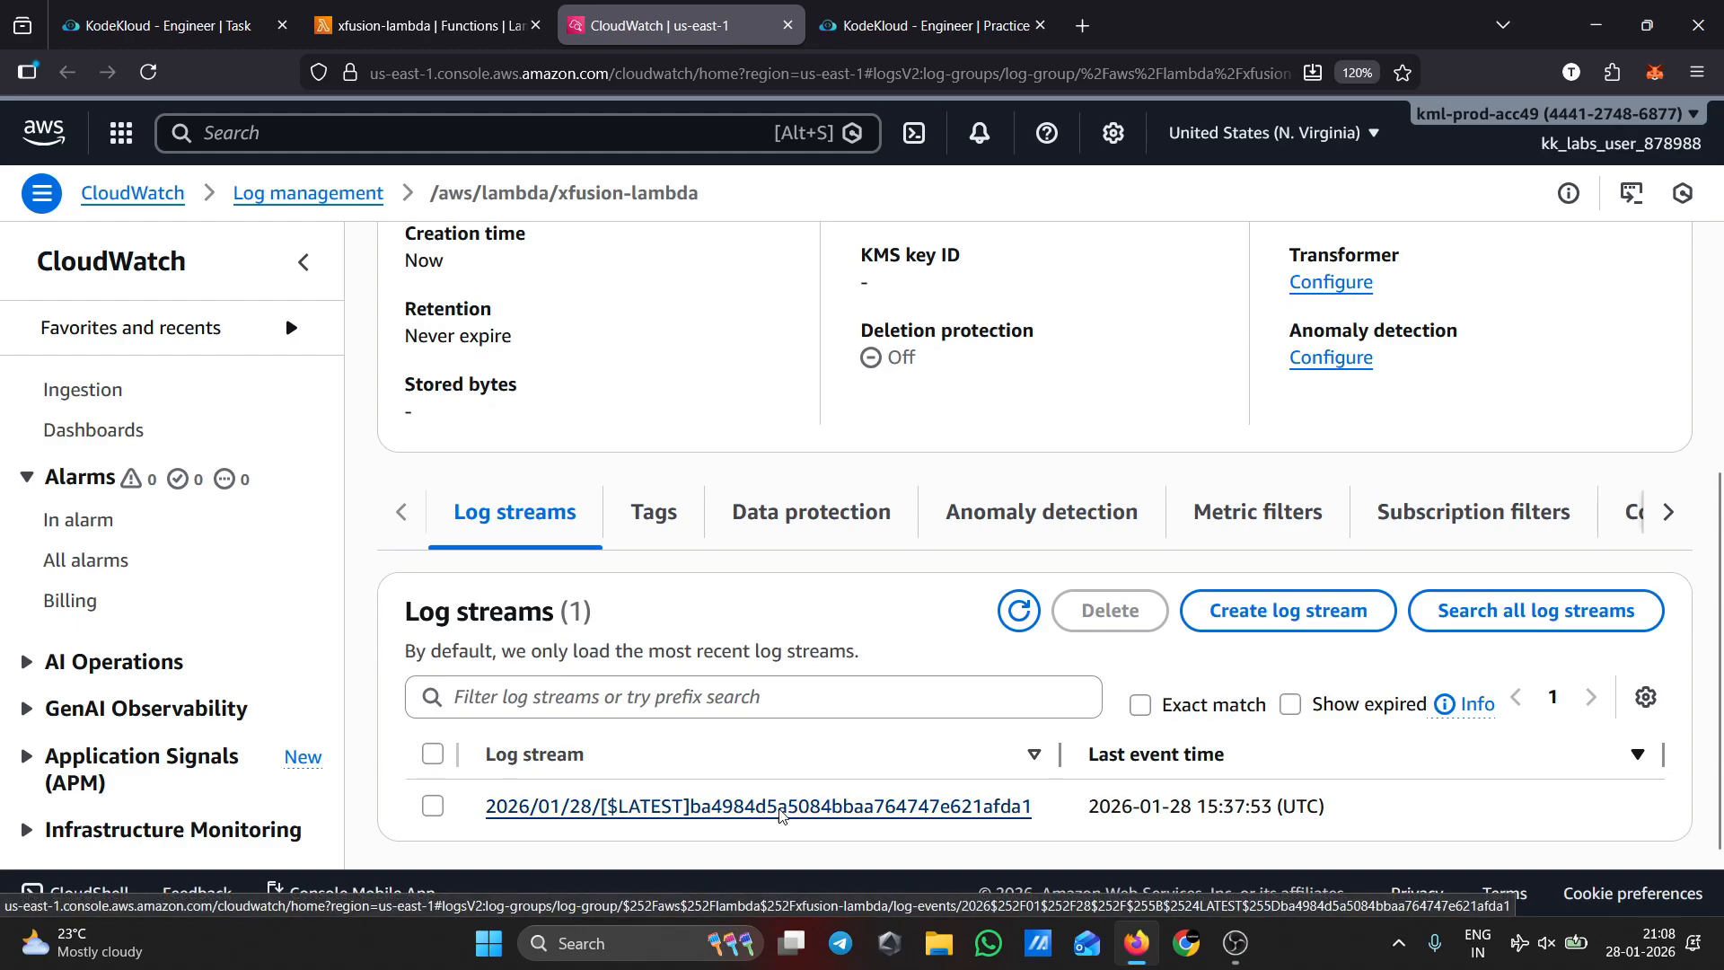
pyautogui.click(781, 806)
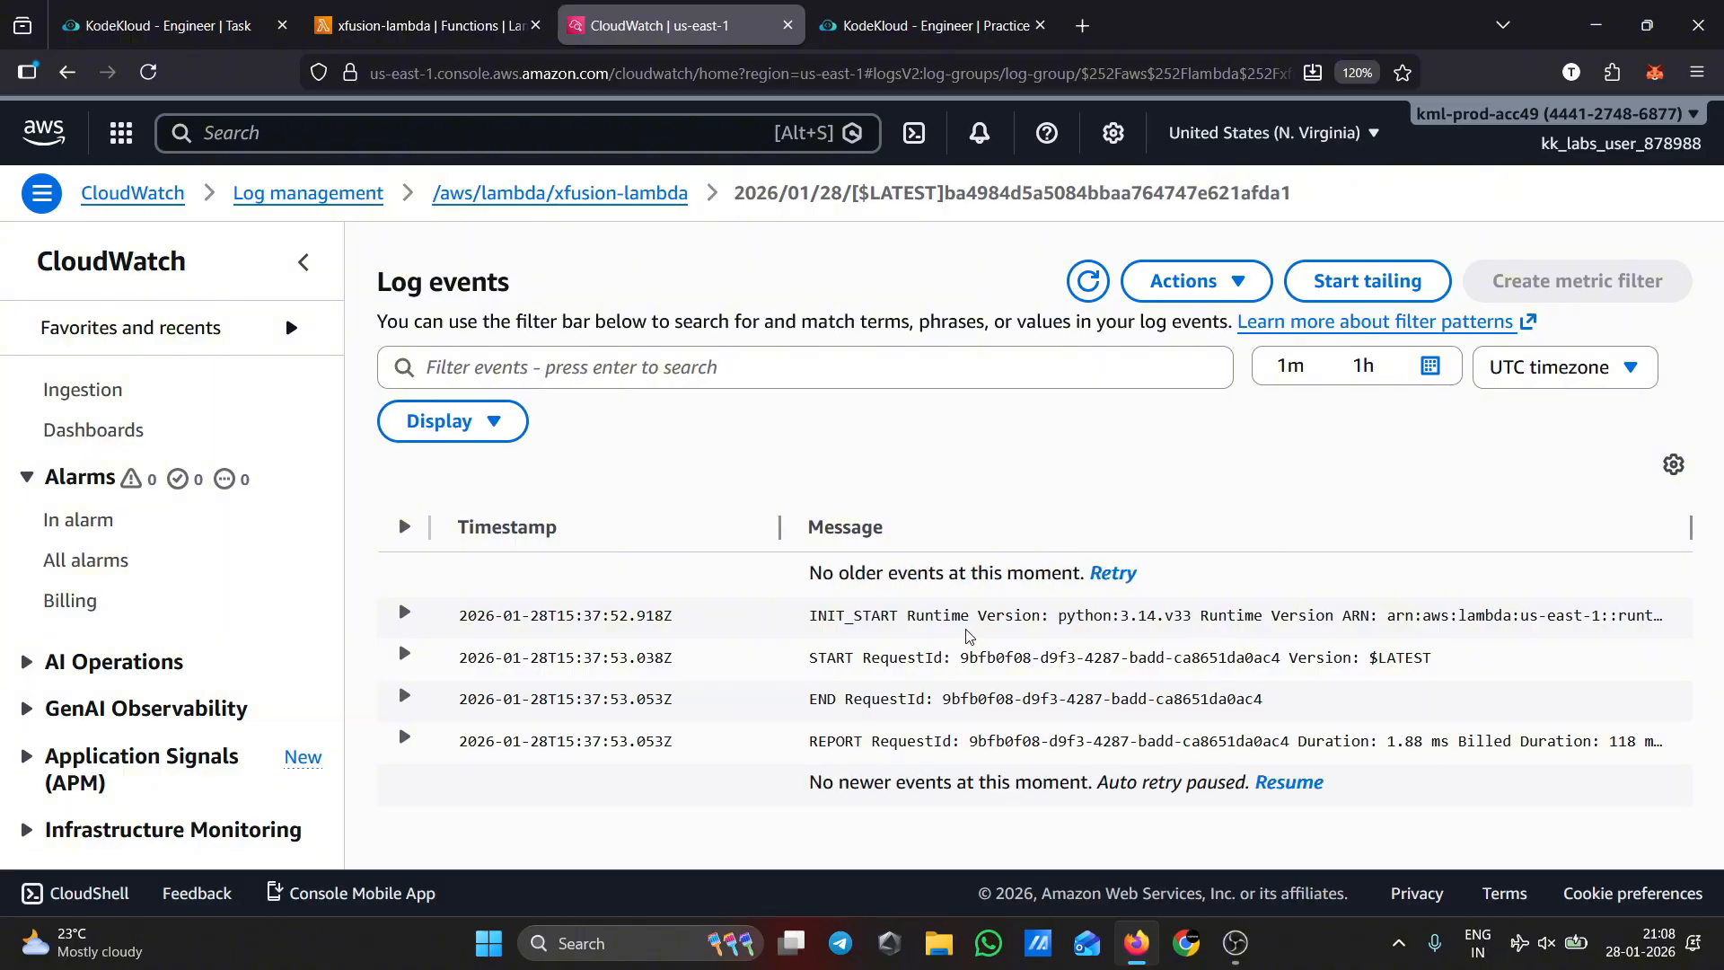
pyautogui.click(413, 36)
pyautogui.scroll(-1, 797, 639)
pyautogui.scroll(1, 797, 639)
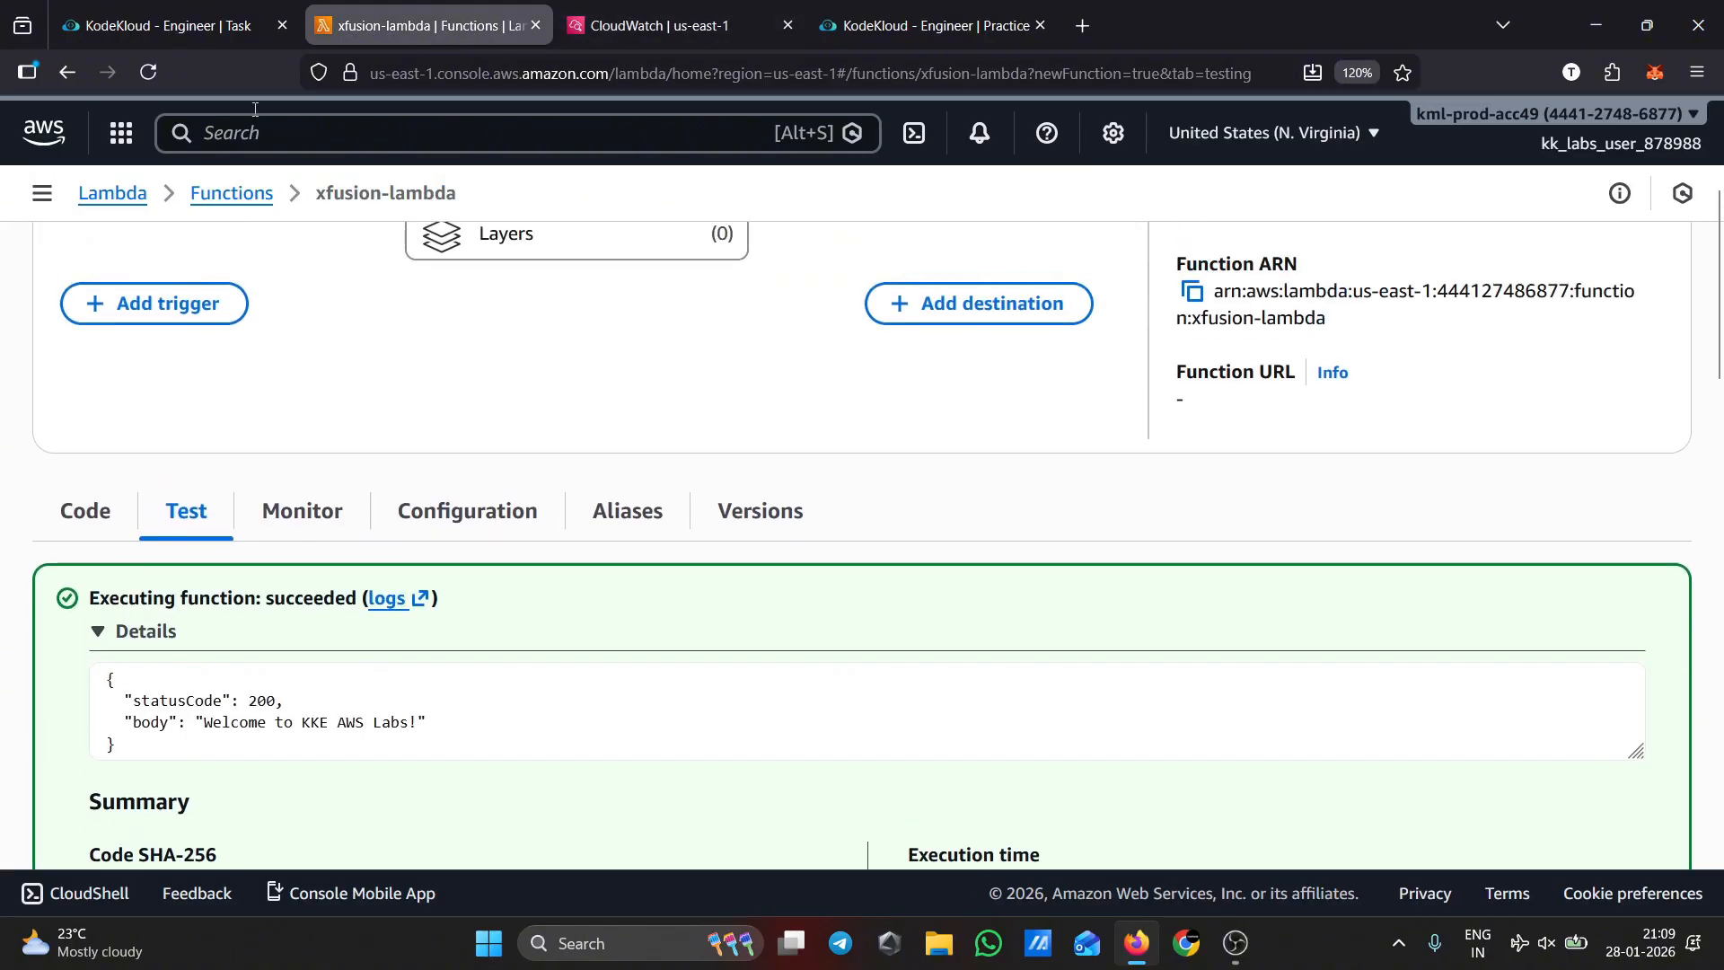
# Switch to the KodeKloud lab task, review its requirements, and submit the task for checking.
pyautogui.click(205, 31)
pyautogui.scroll(-5, 623, 514)
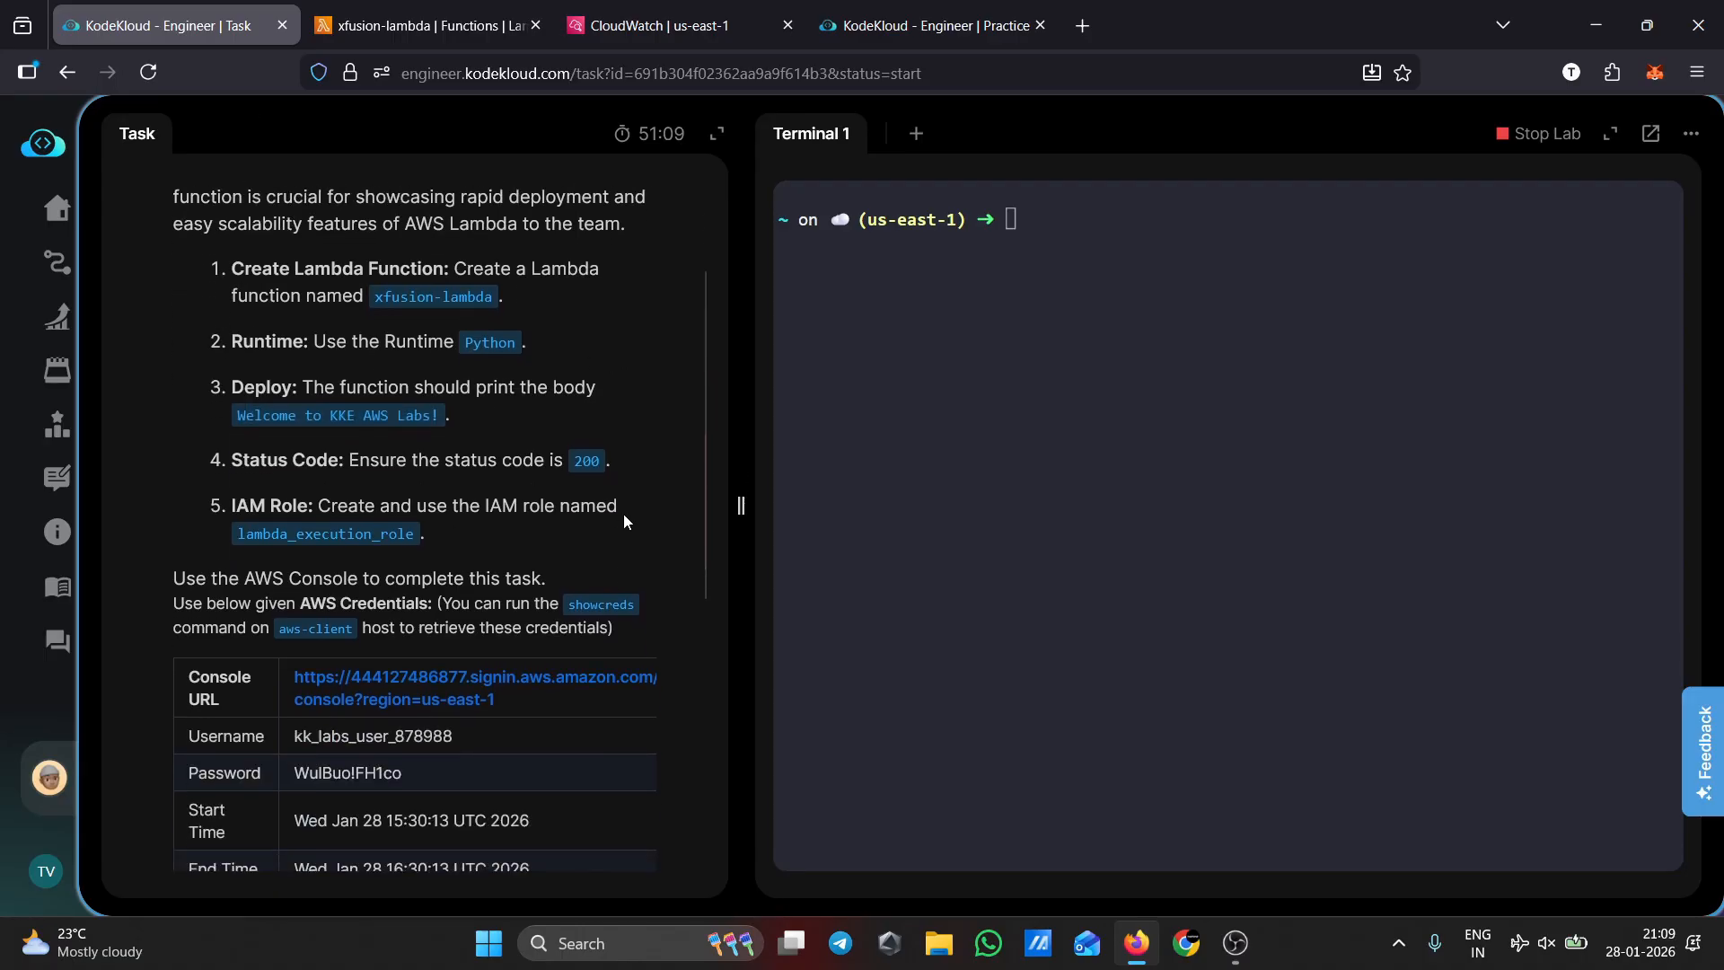
pyautogui.scroll(5, 606, 670)
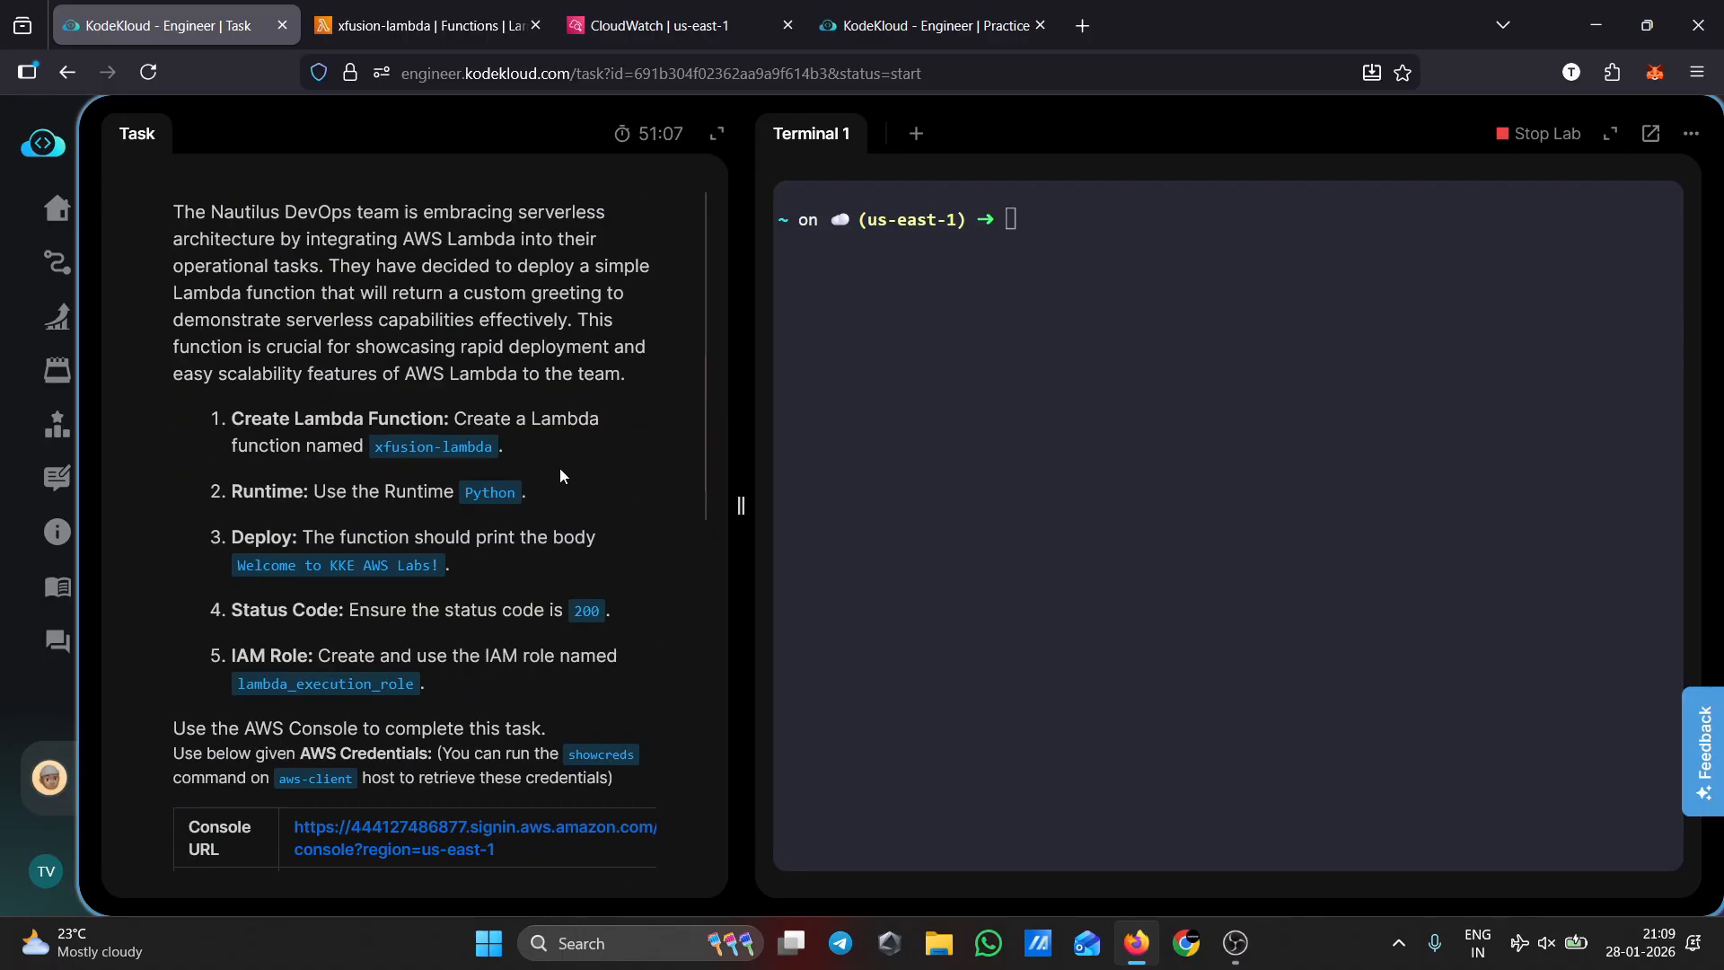
pyautogui.scroll(-6, 579, 534)
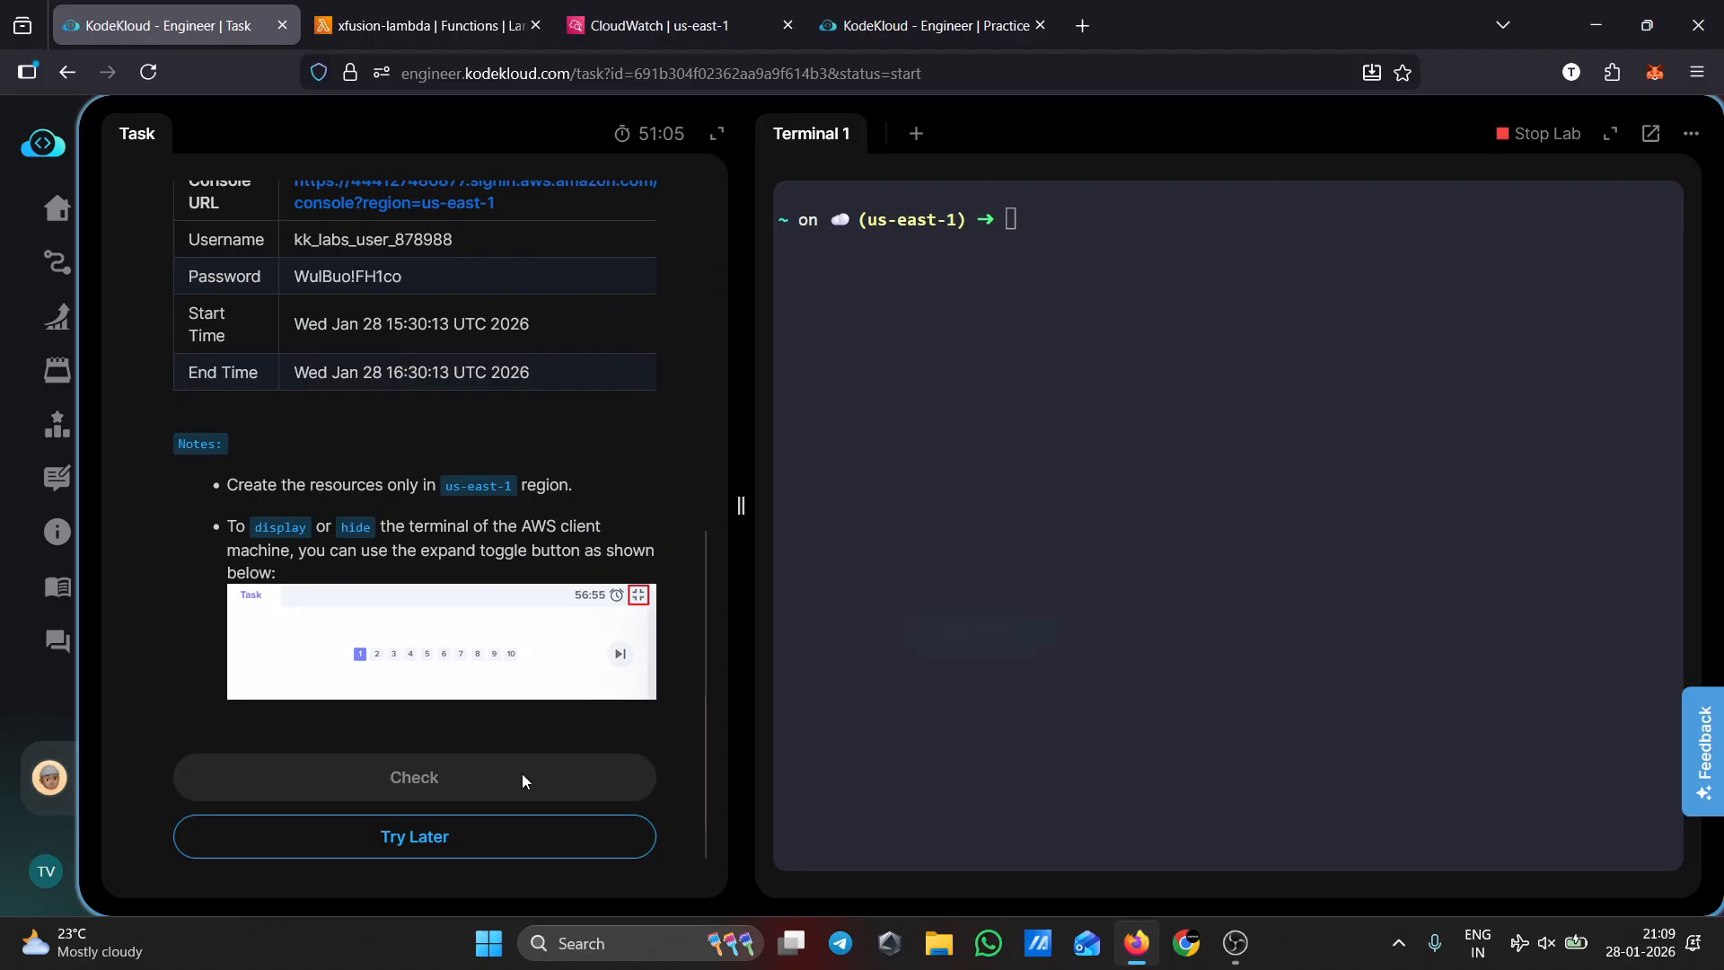
pyautogui.click(521, 776)
pyautogui.click(934, 634)
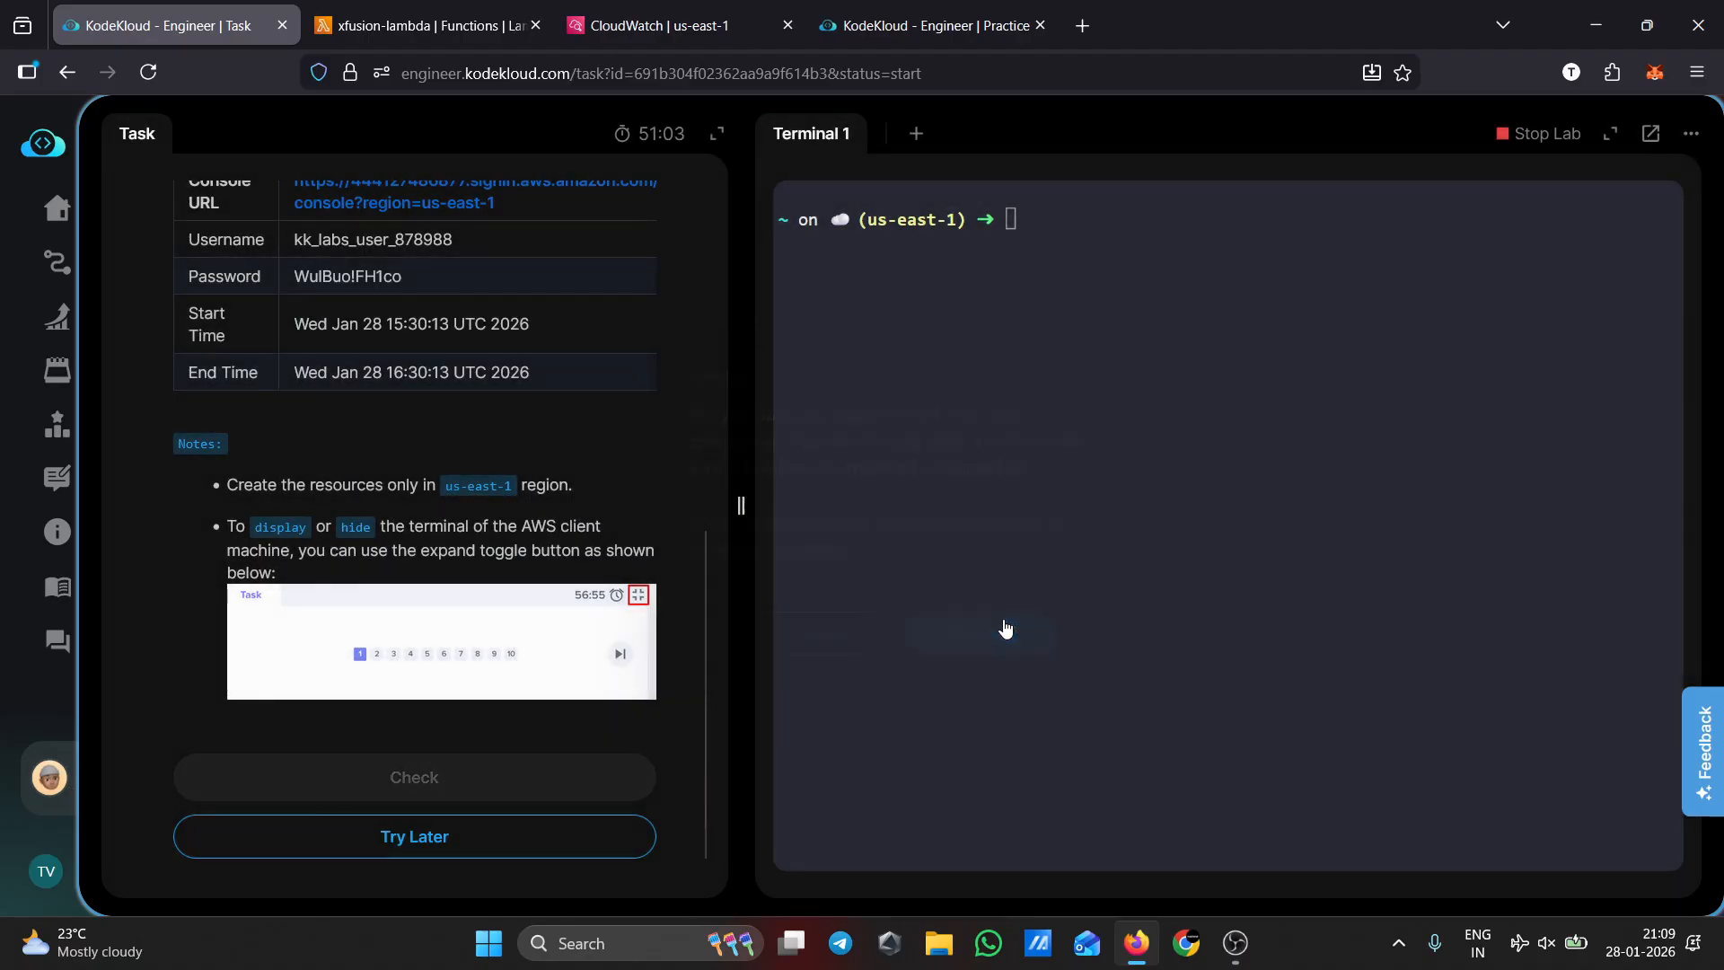